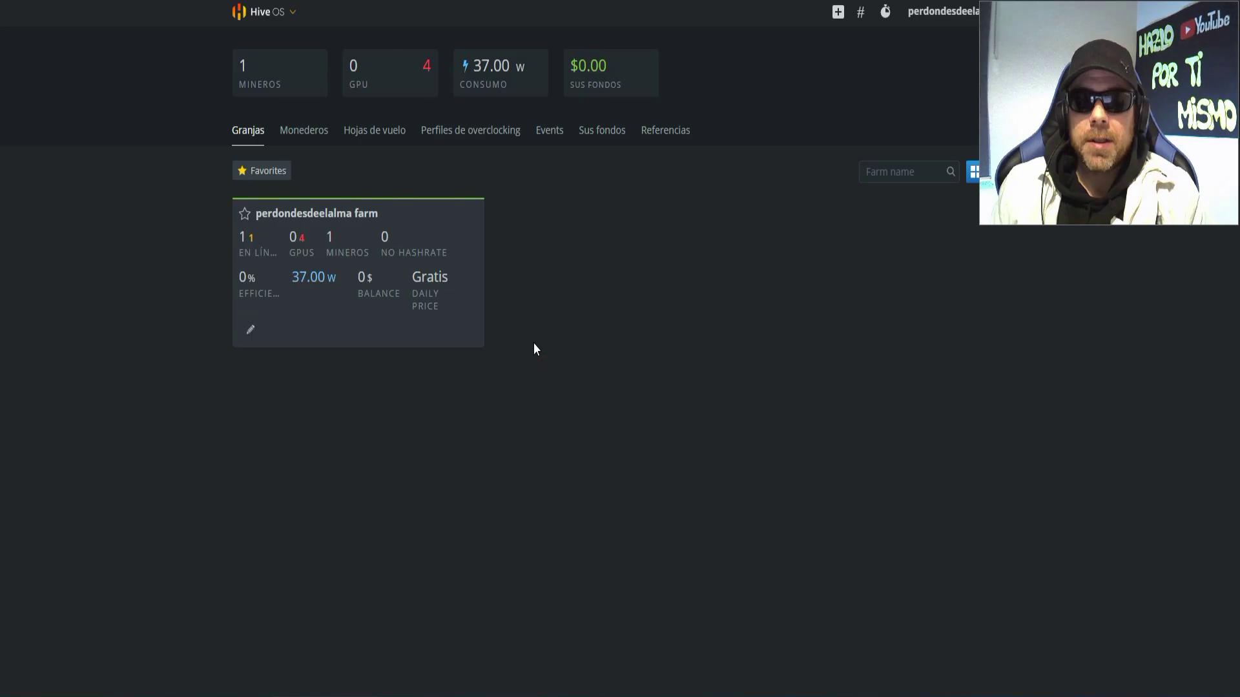
# Start a new owner's wallet and choose XPB as its coin.
pyautogui.click(481, 432)
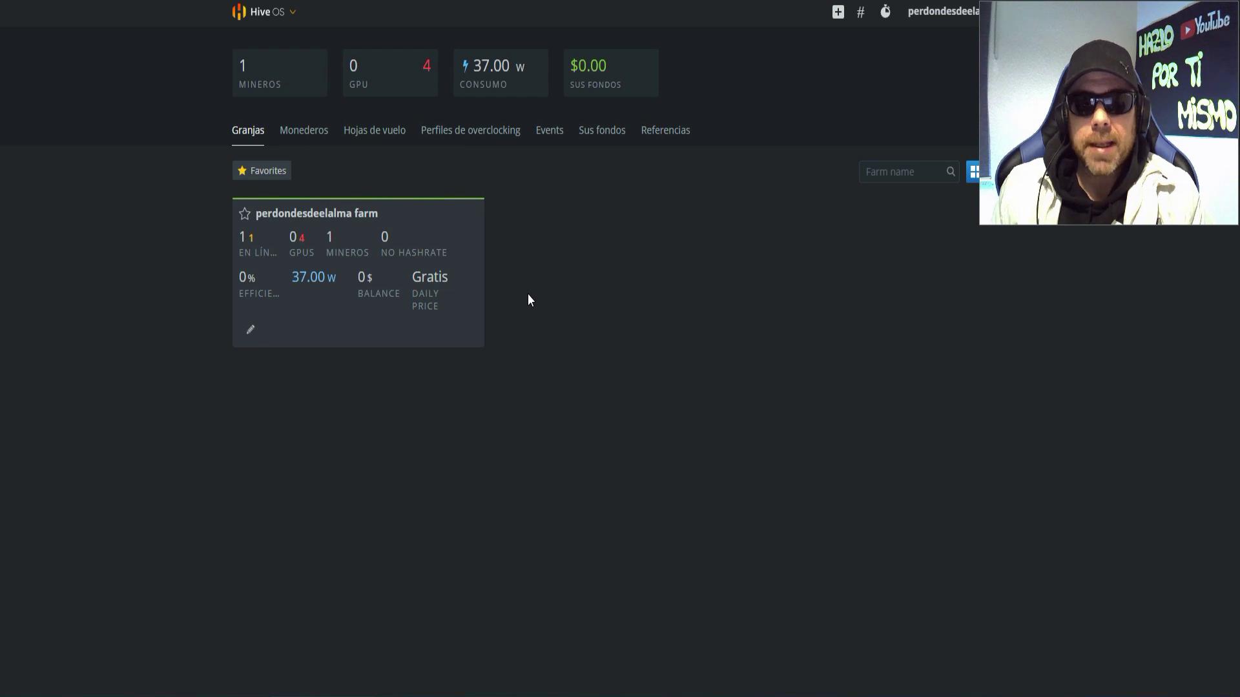
pyautogui.click(310, 132)
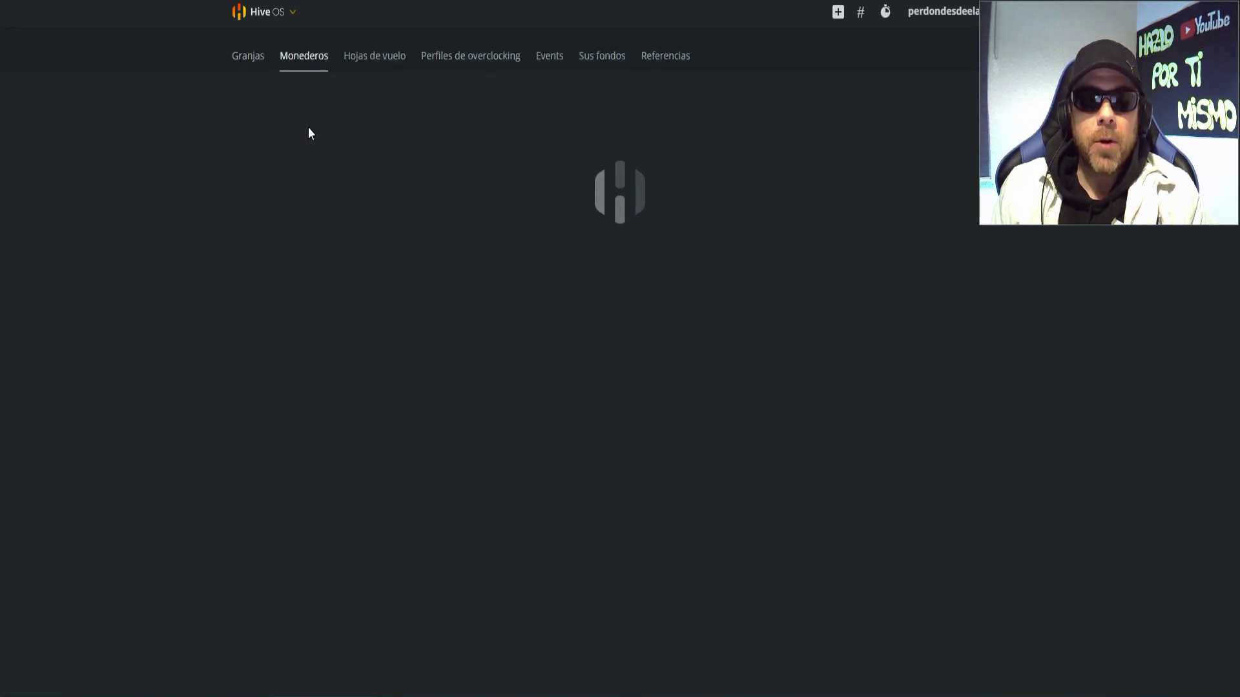
pyautogui.click(942, 98)
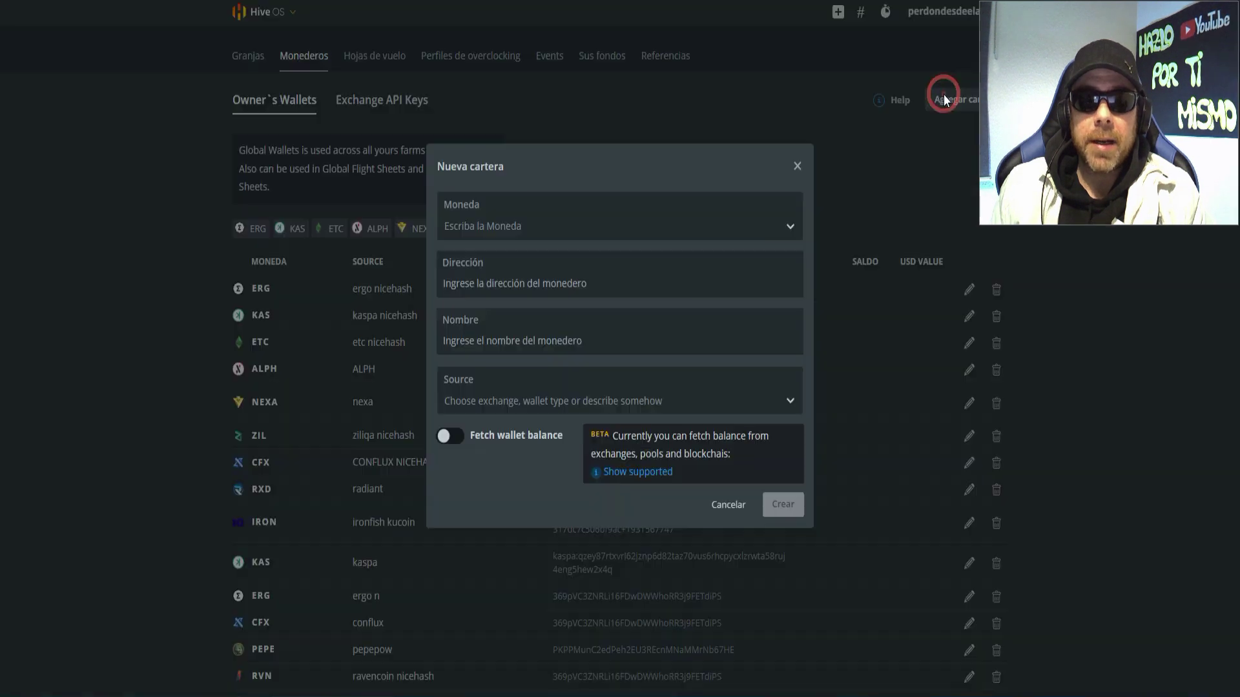
pyautogui.click(486, 224)
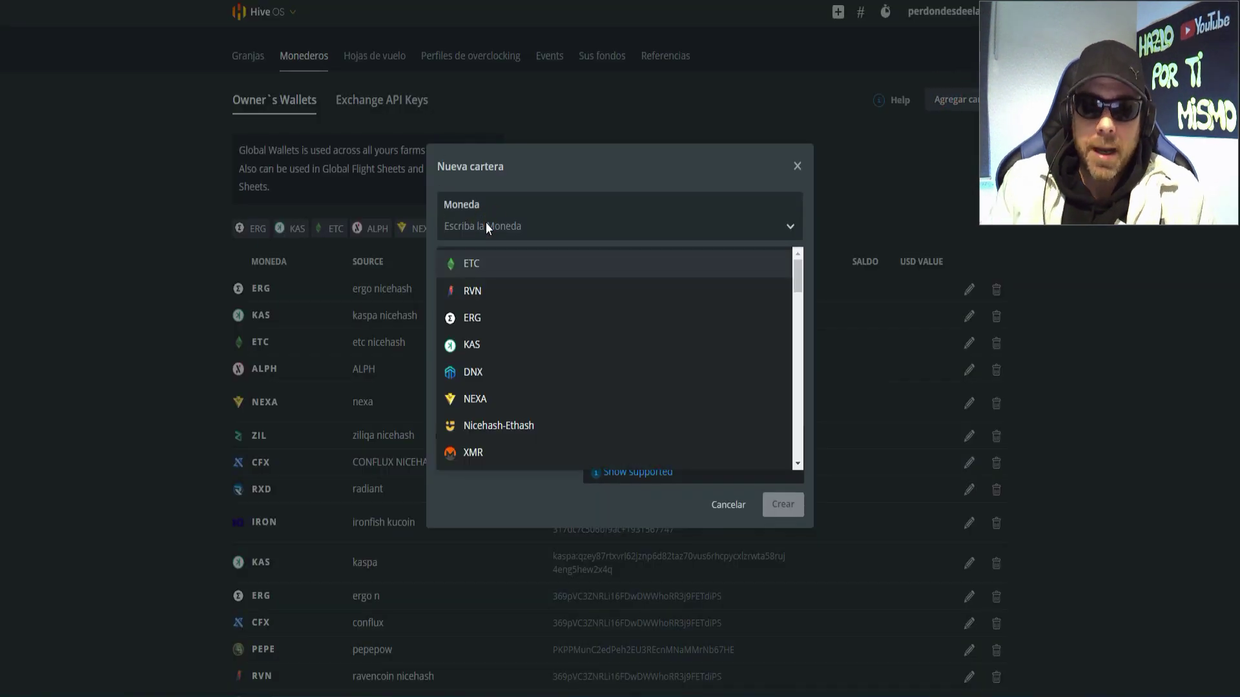
pyautogui.write('XPB')
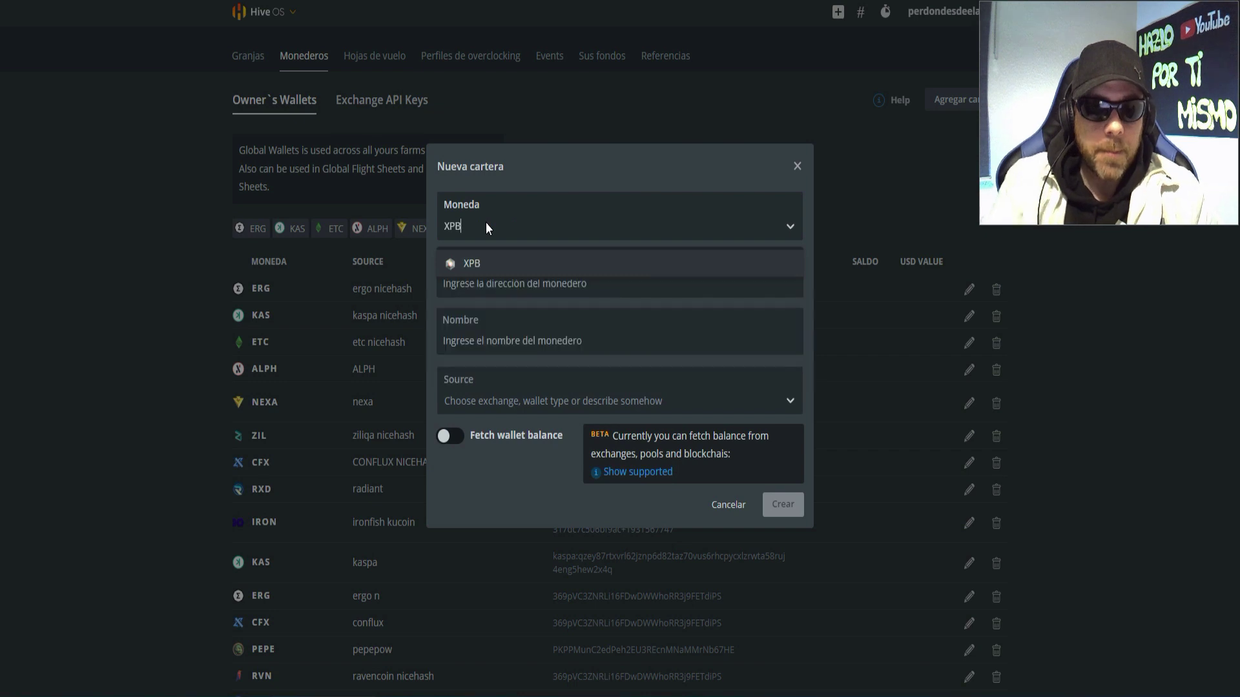
pyautogui.click(474, 264)
# Paste the wallet address into the new wallet, name it XPB and create it.
pyautogui.click(489, 284)
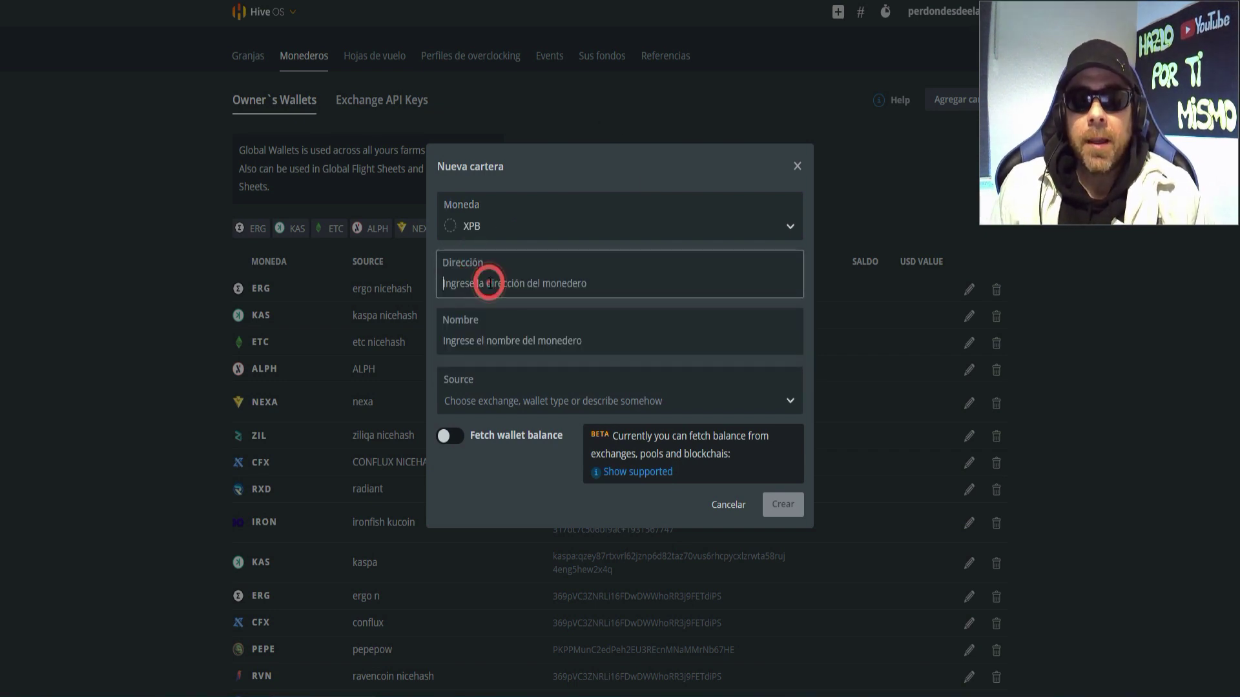
pyautogui.rightClick(489, 284)
pyautogui.click(531, 386)
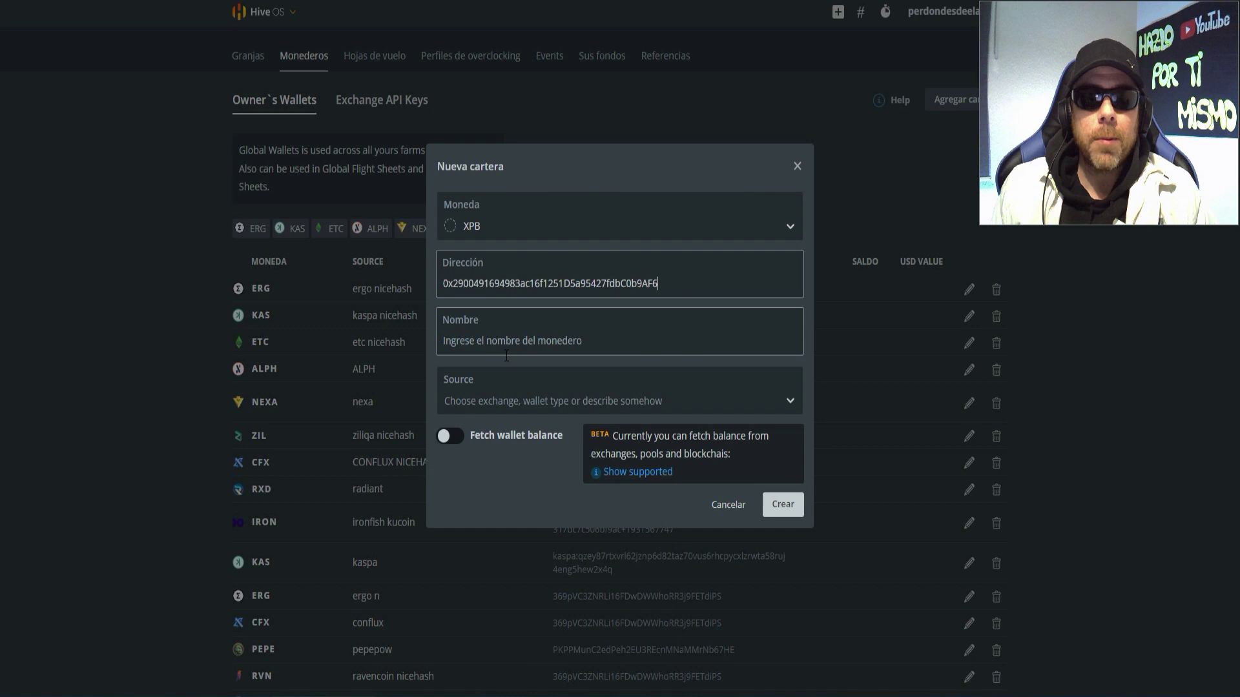
pyautogui.click(493, 339)
pyautogui.write('XPB')
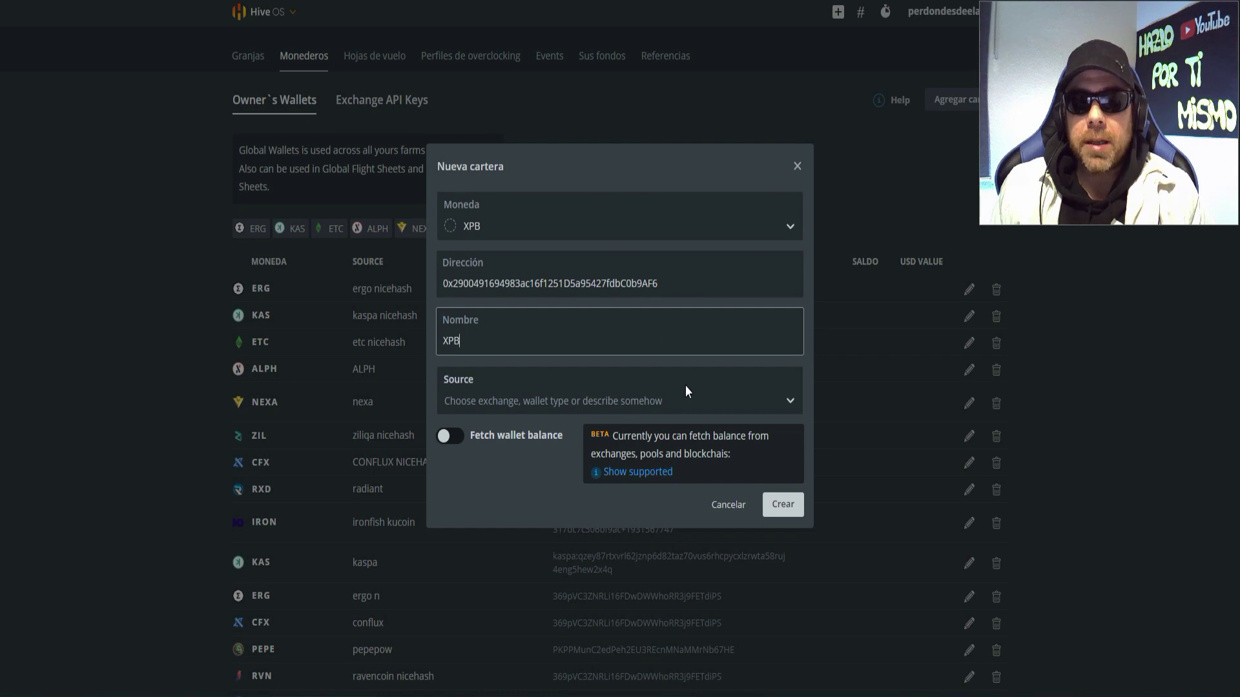
pyautogui.click(783, 505)
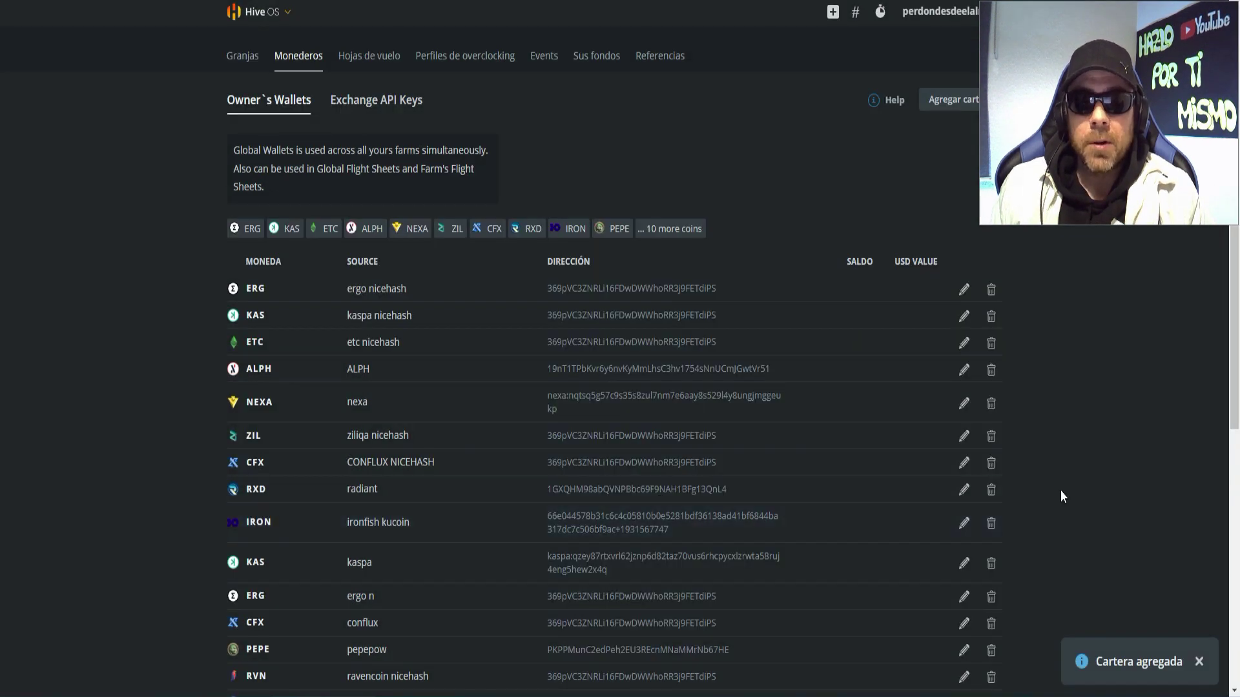
pyautogui.scroll(-5, 1032, 490)
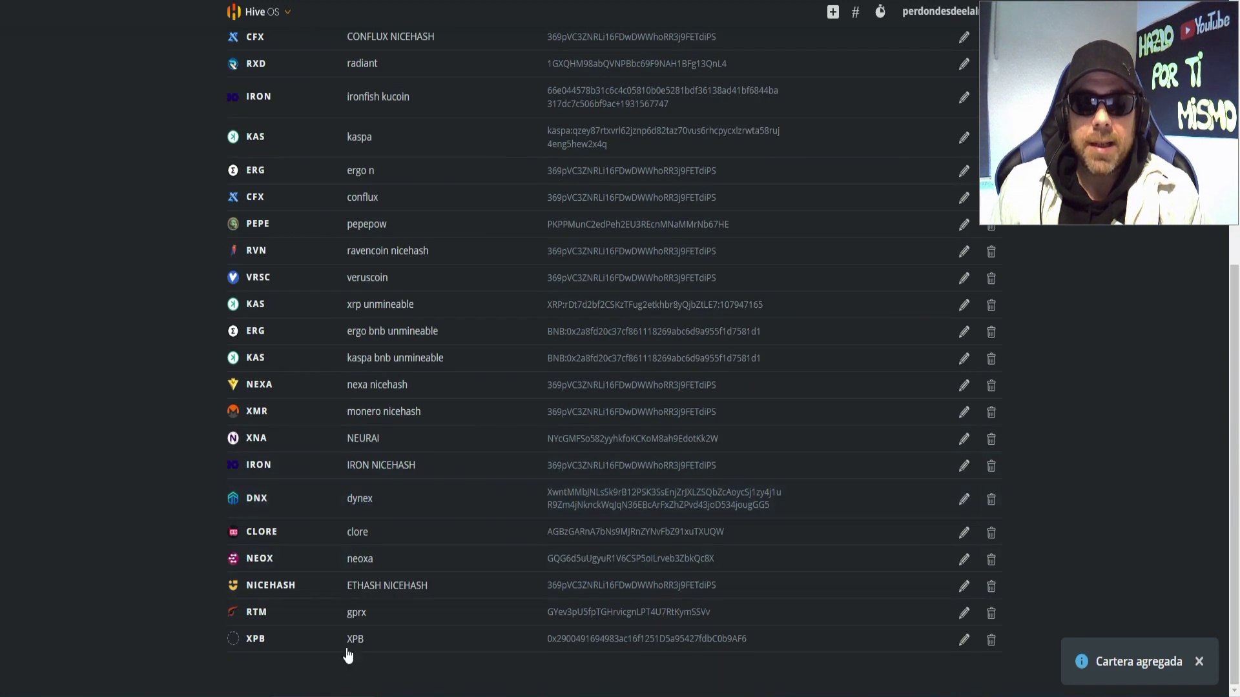
pyautogui.scroll(5, 284, 607)
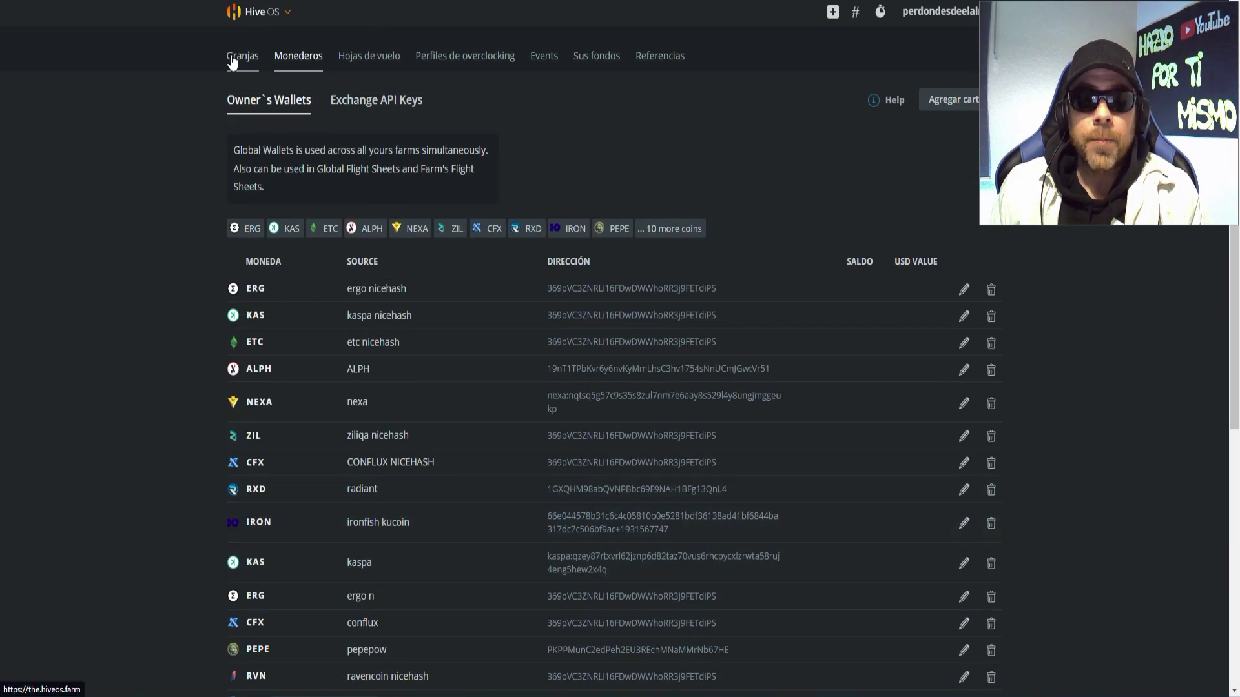
# Set up a new global flight sheet with XPB as the coin and the XPB wallet.
pyautogui.click(370, 54)
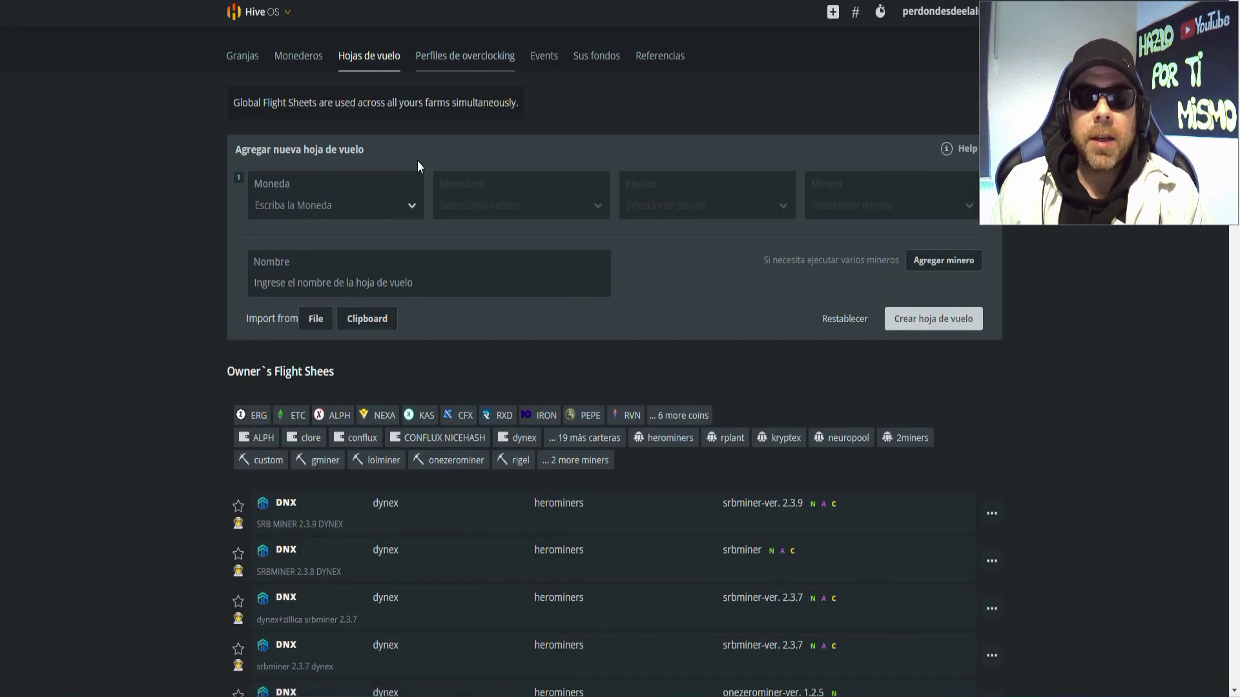
pyautogui.click(412, 207)
pyautogui.click(288, 205)
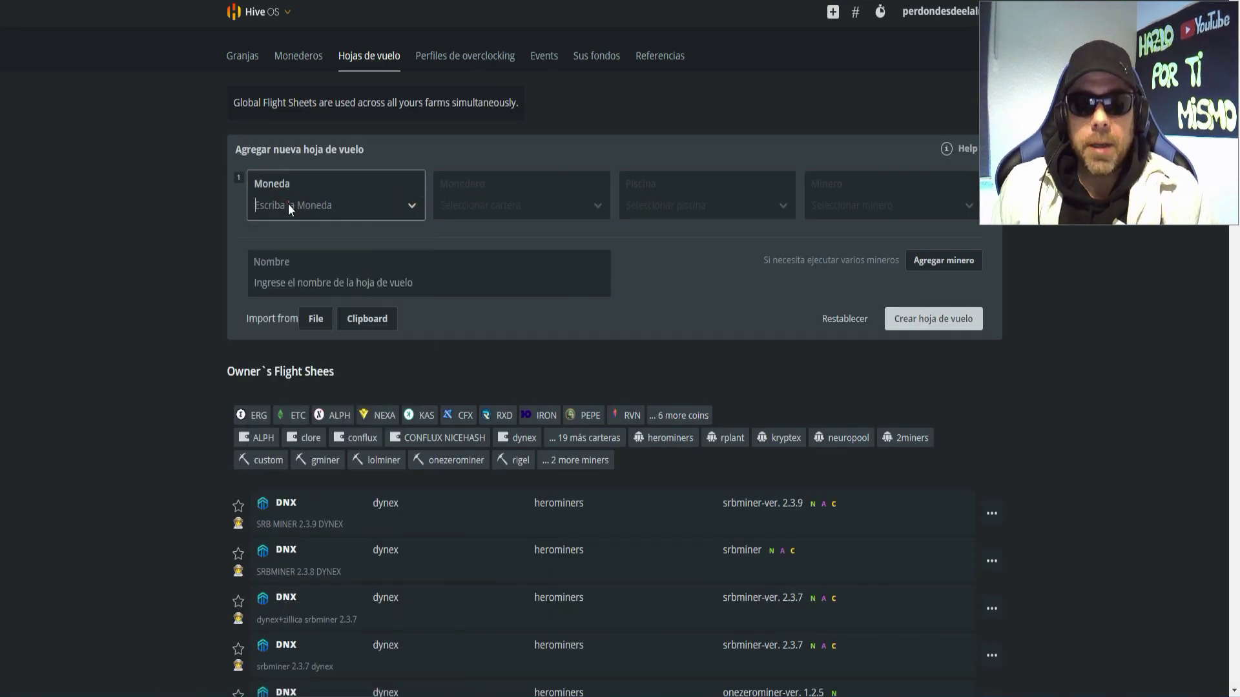
pyautogui.write('X')
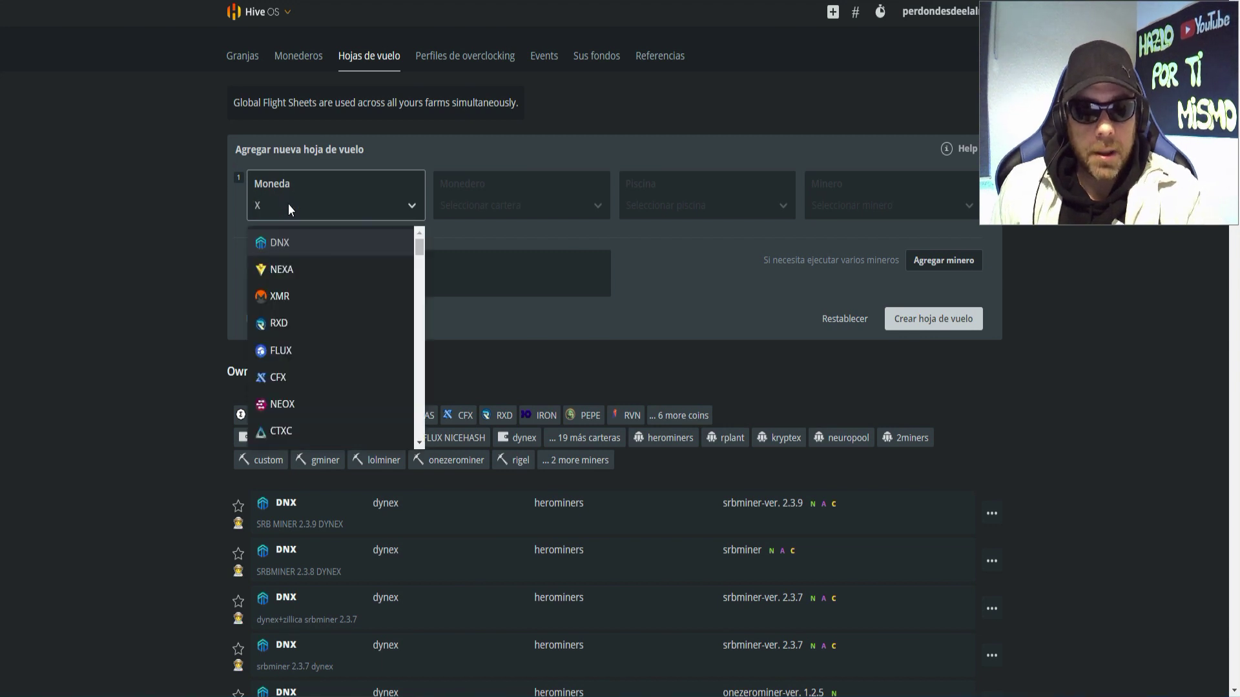
pyautogui.write('PB')
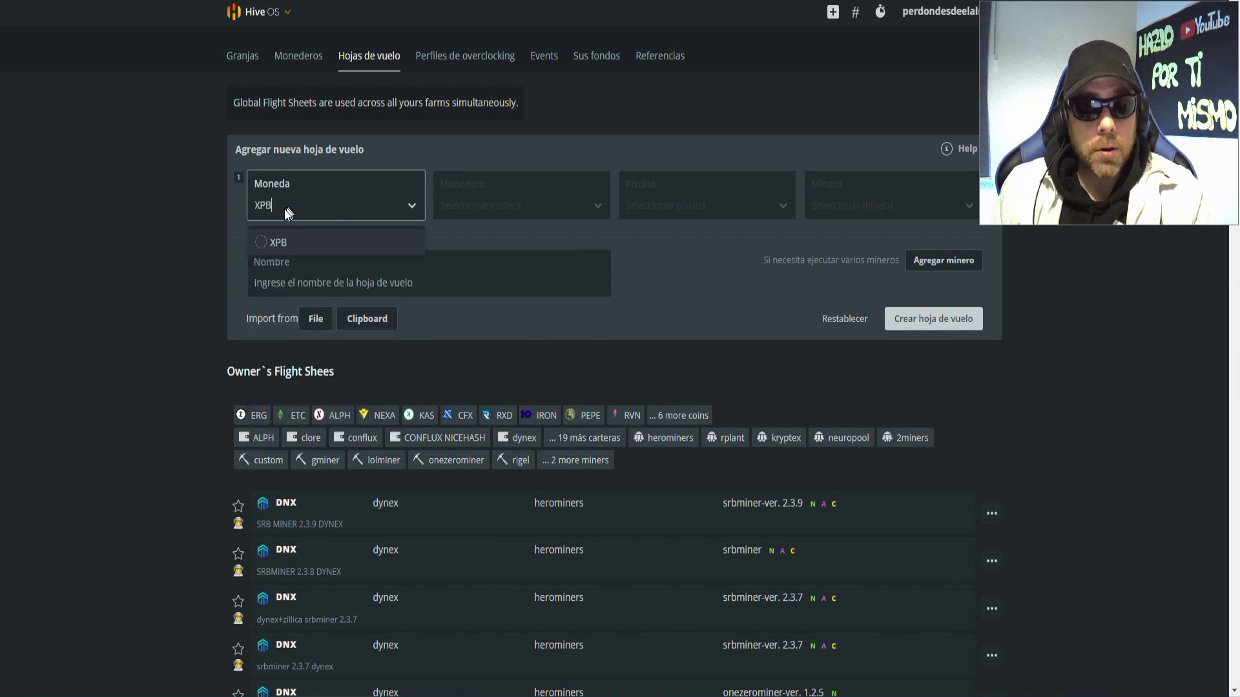
pyautogui.click(280, 241)
pyautogui.click(585, 204)
pyautogui.click(460, 242)
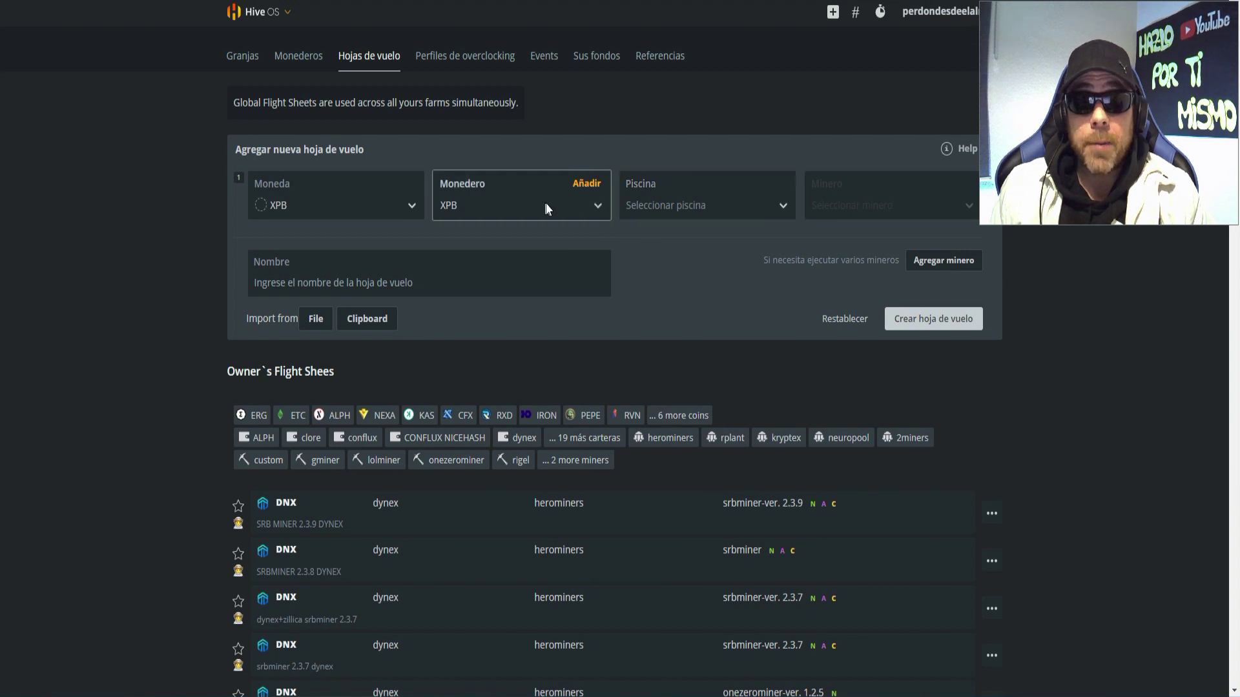
# Assign the mining4people pool to the flight sheet with the Germany LOW vardiff start server, de.mining4people.com:4082.
pyautogui.click(781, 204)
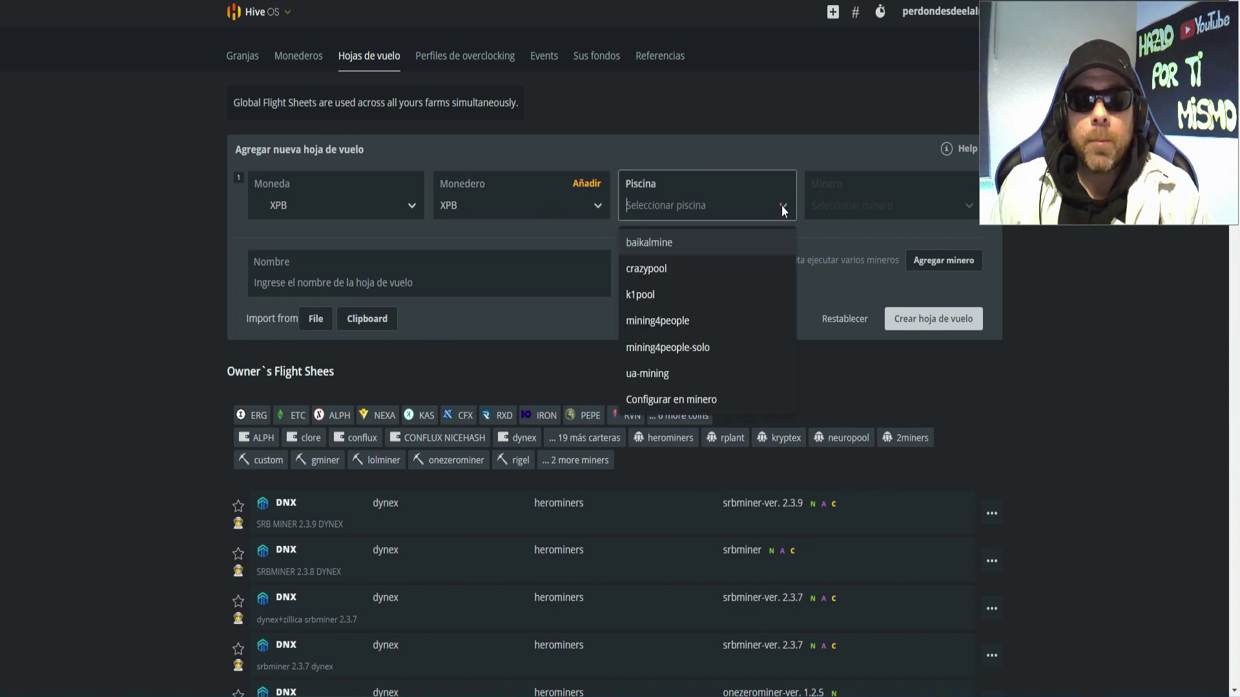
pyautogui.click(665, 324)
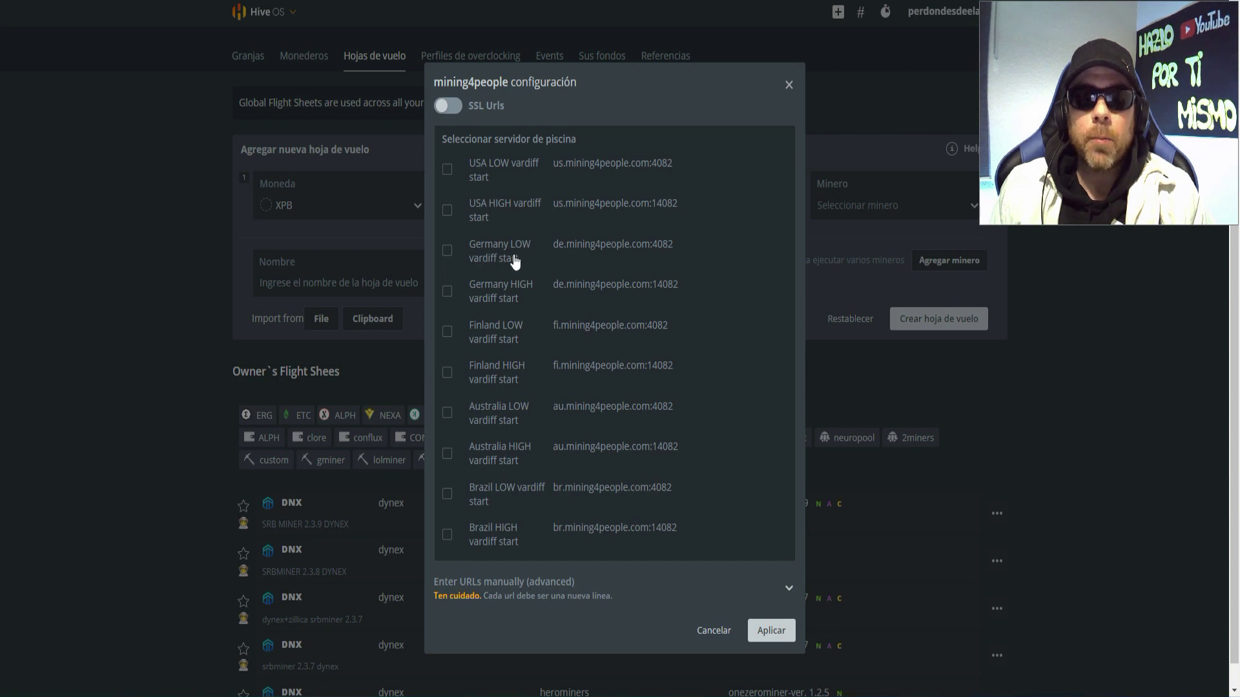
pyautogui.click(447, 251)
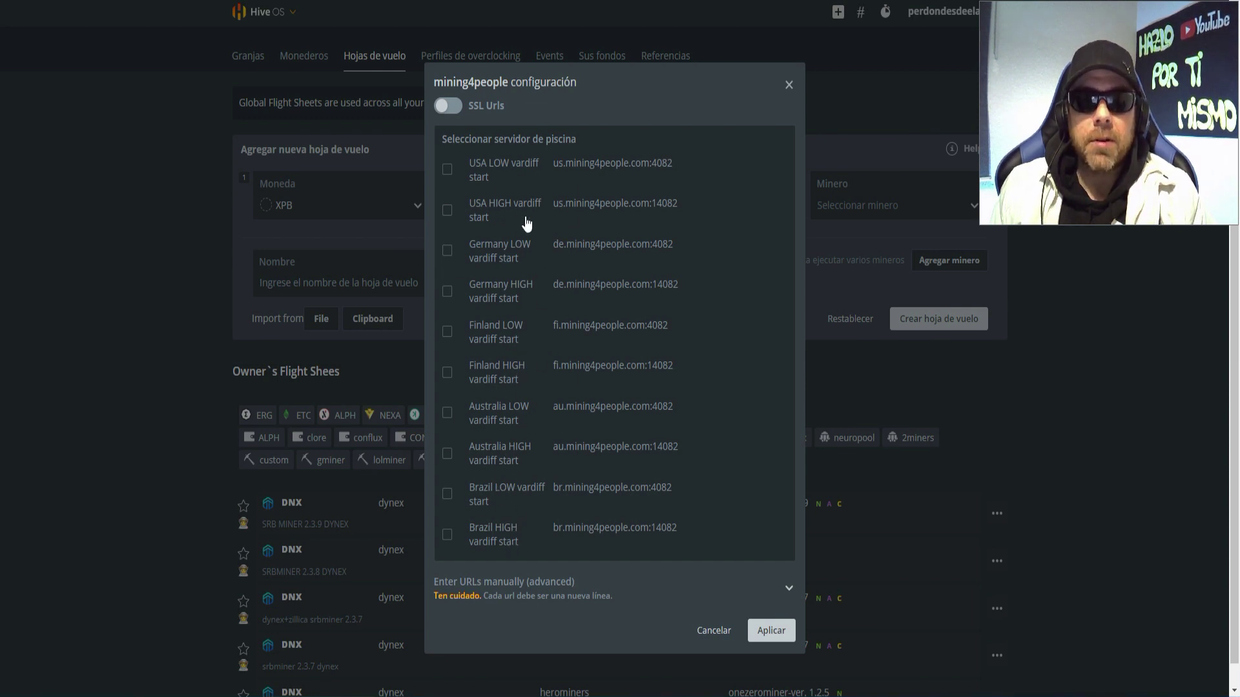
pyautogui.click(447, 250)
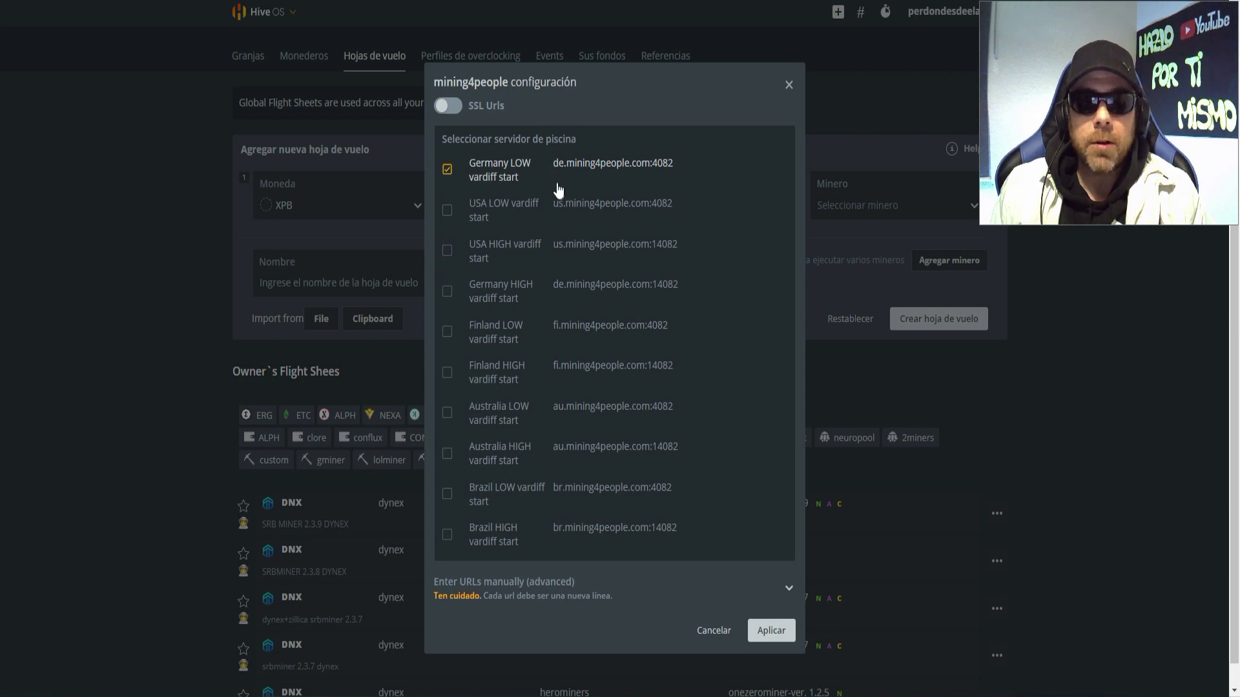
pyautogui.click(771, 627)
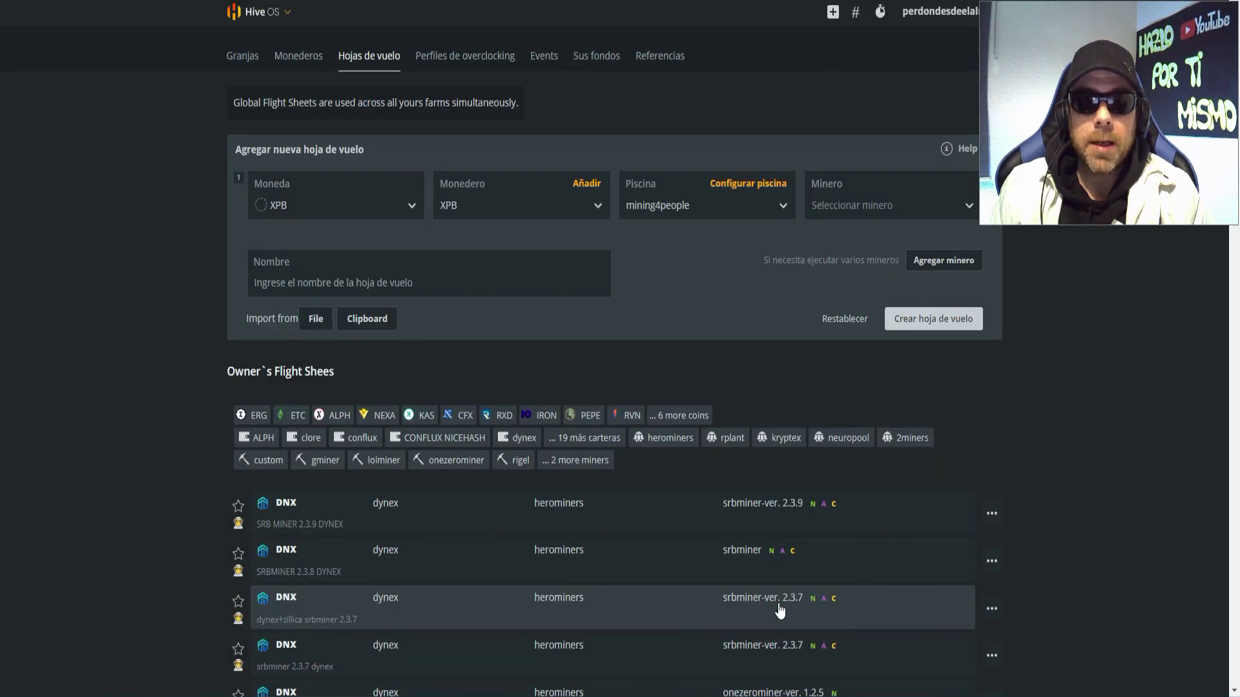
# Select GMiner as the mining program for the XPB flight sheet.
pyautogui.click(944, 203)
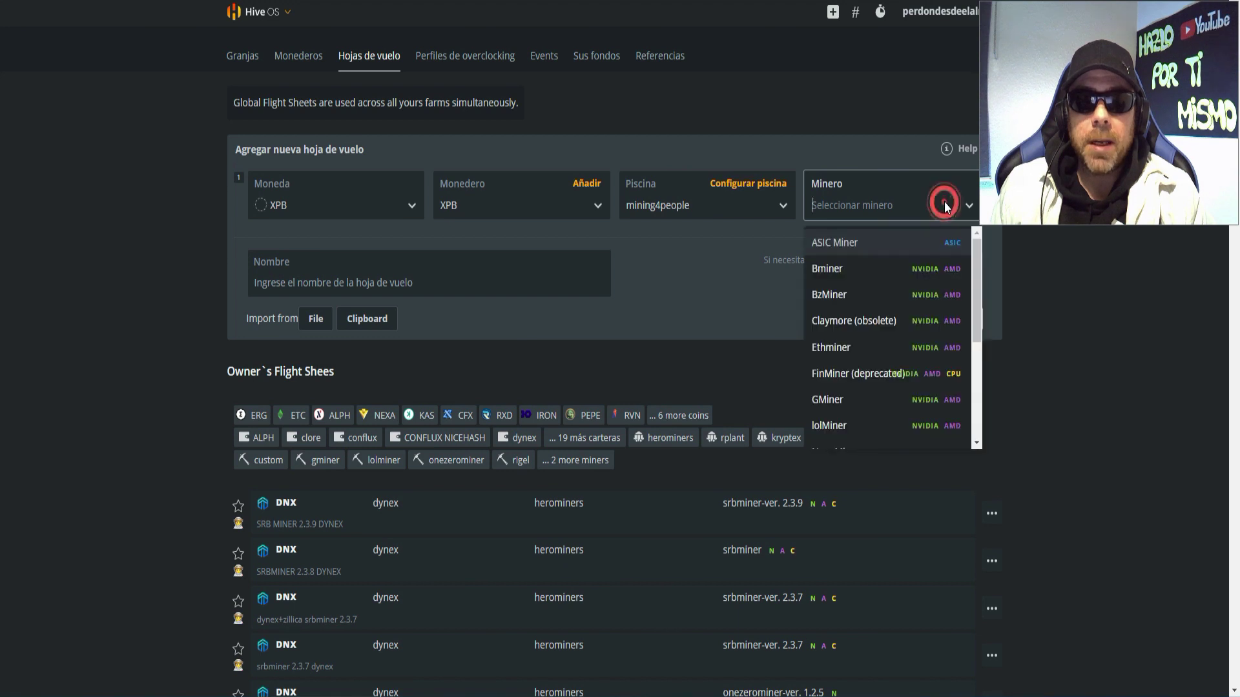
pyautogui.click(843, 401)
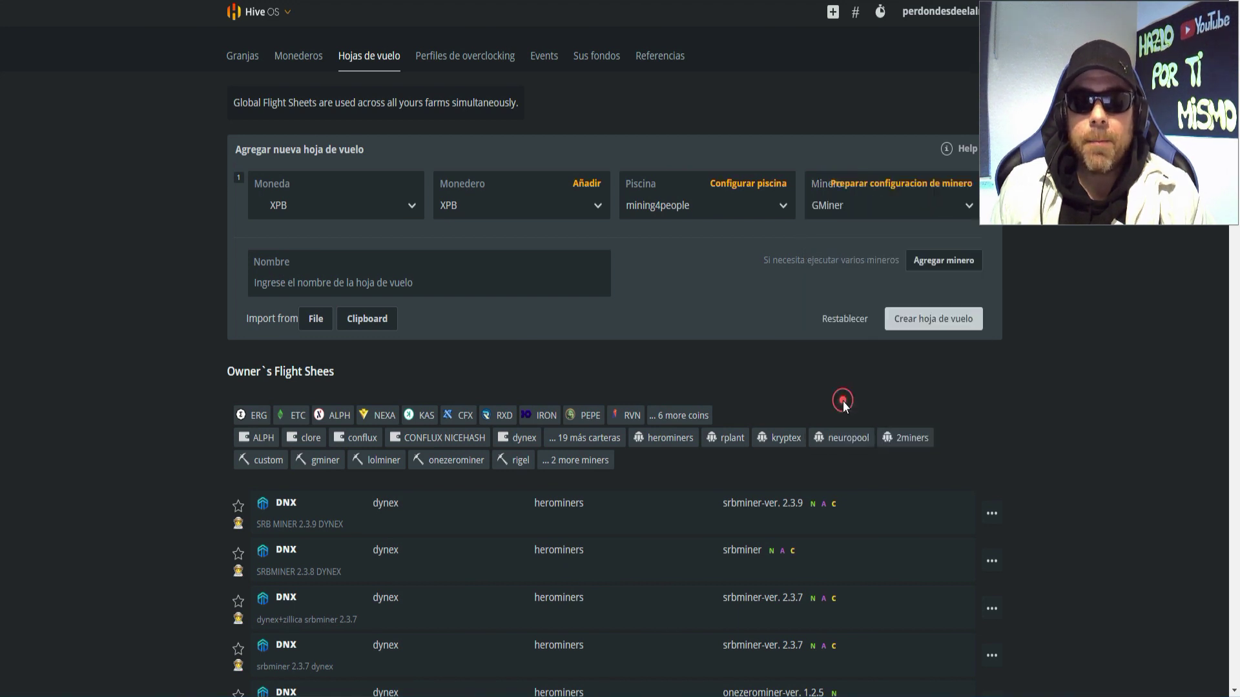
pyautogui.click(966, 202)
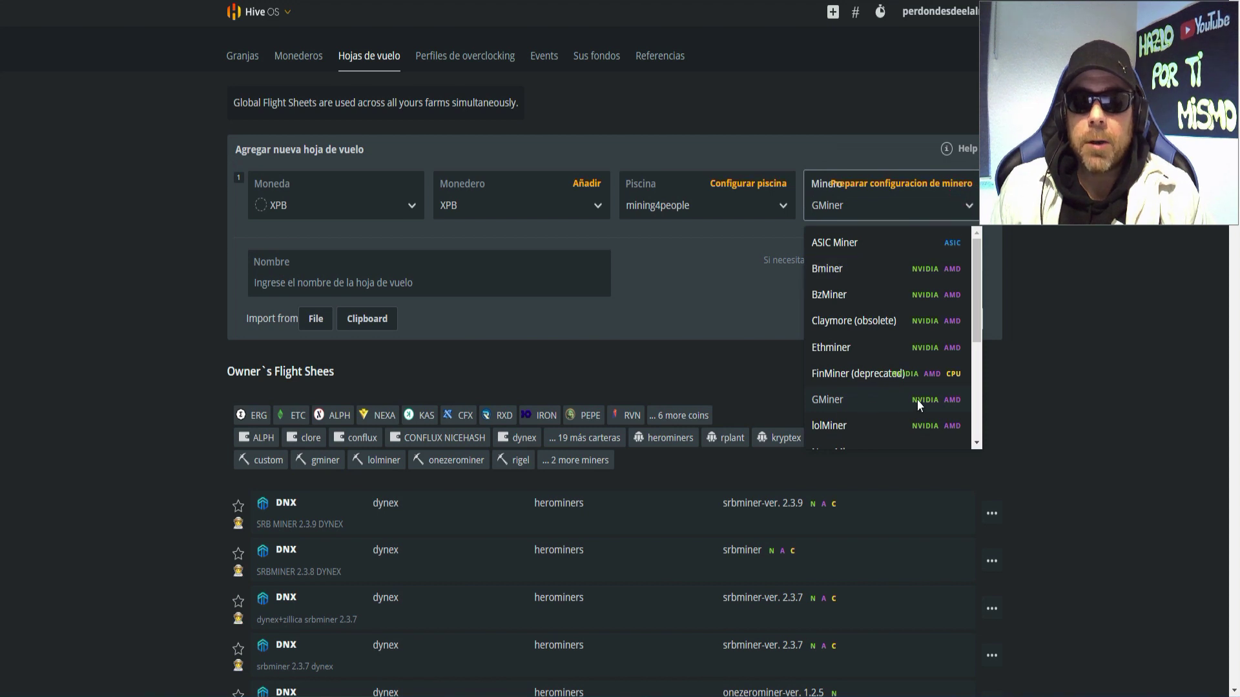
pyautogui.click(881, 202)
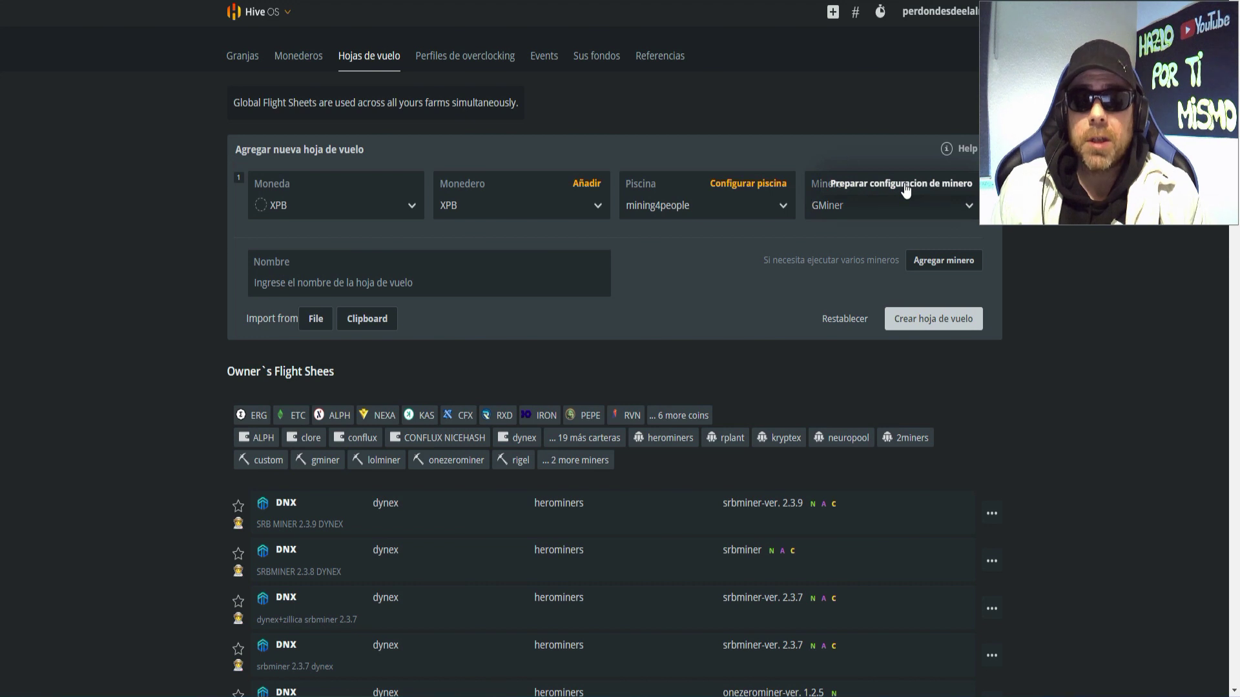
# Set the version to 3.42 in the GMiner configuration and apply the changes.
pyautogui.click(890, 186)
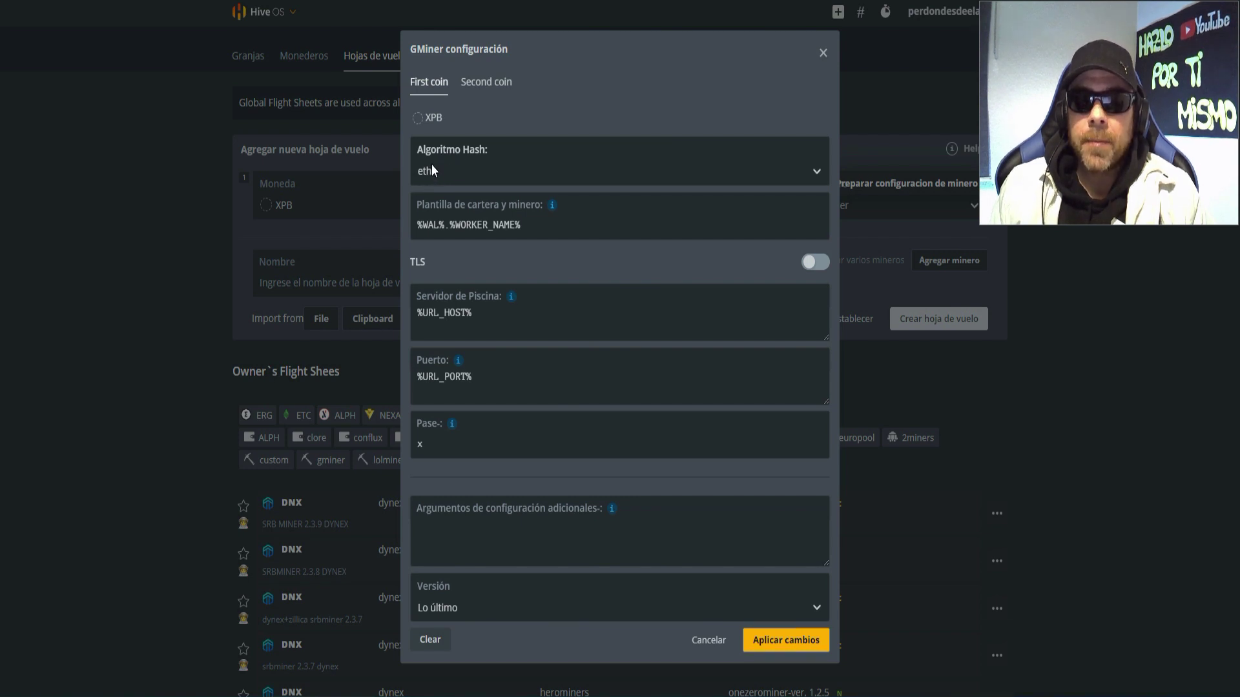
pyautogui.click(447, 225)
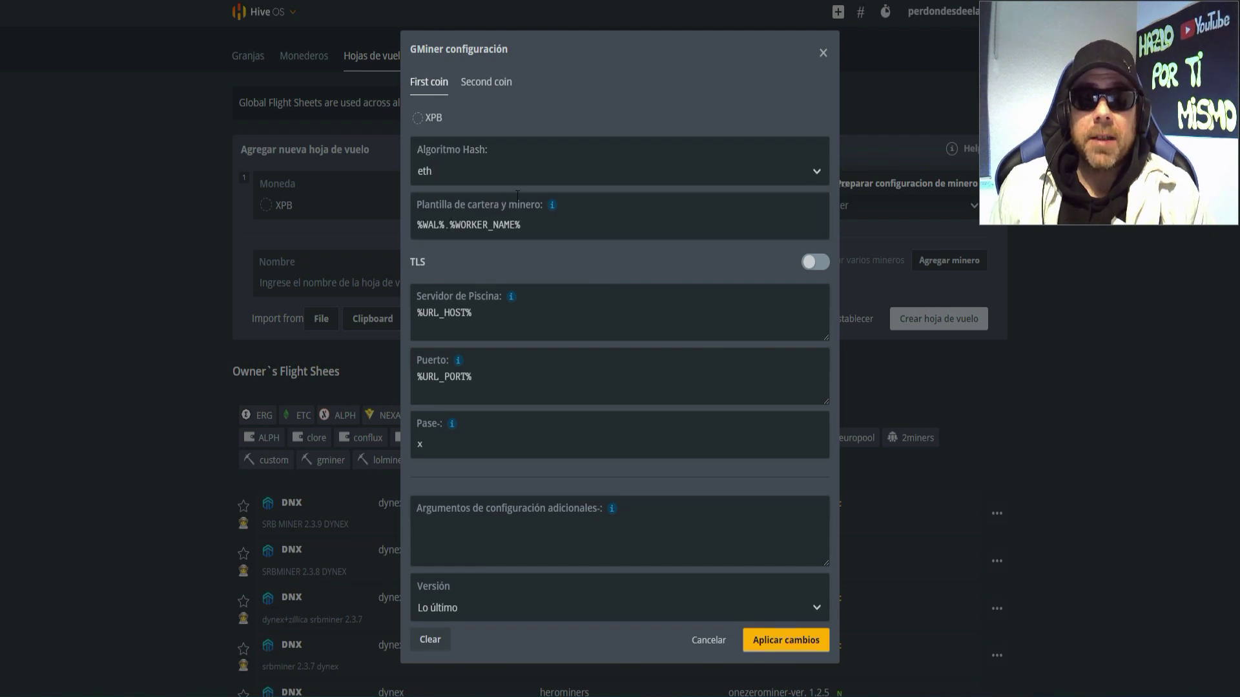
pyautogui.click(489, 324)
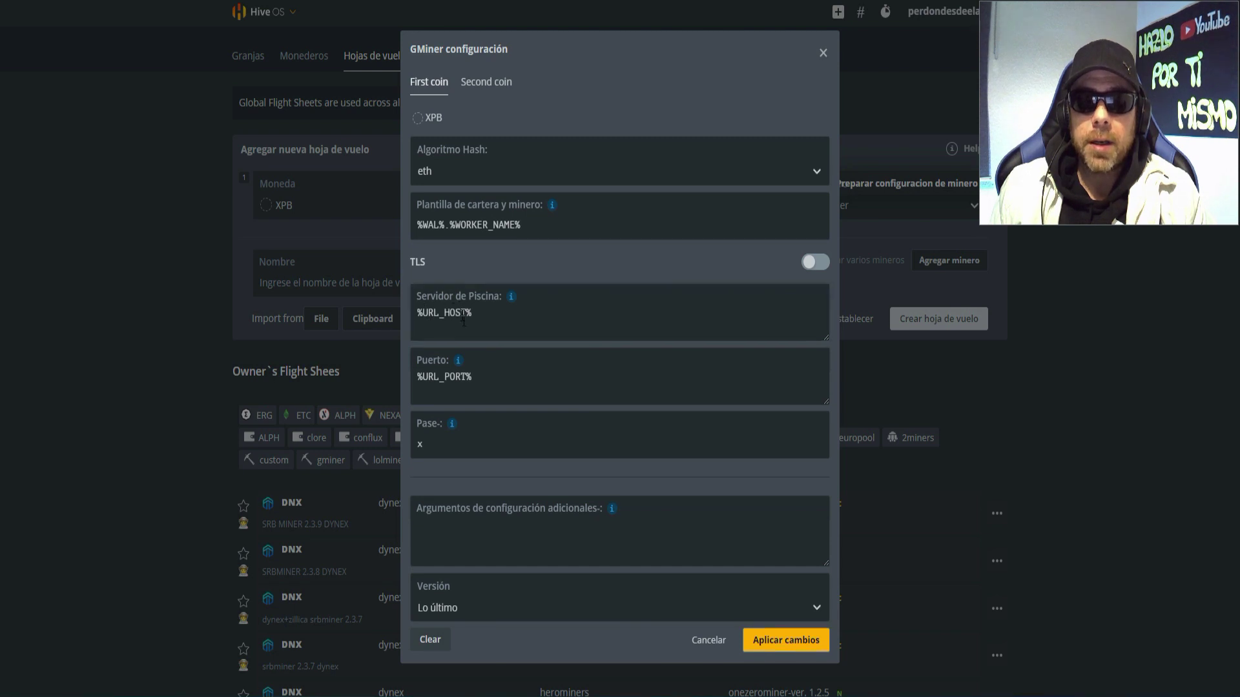
pyautogui.click(430, 373)
pyautogui.click(426, 440)
pyautogui.click(536, 619)
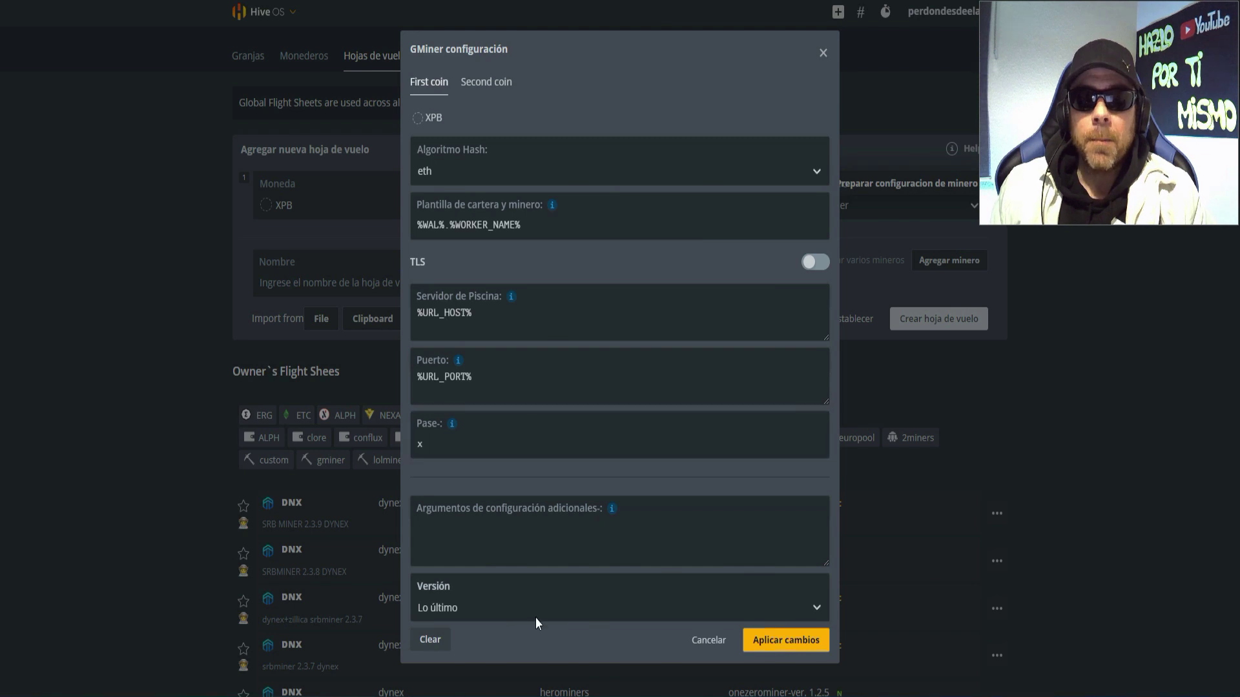
pyautogui.click(814, 608)
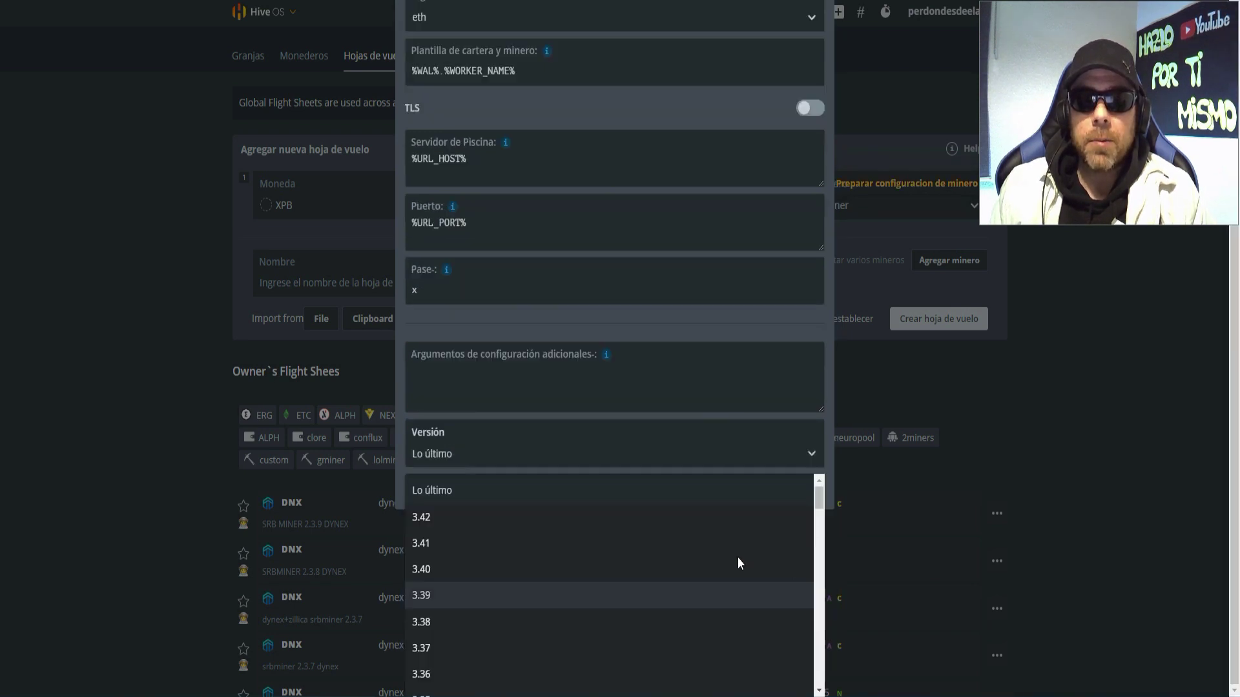
pyautogui.click(436, 517)
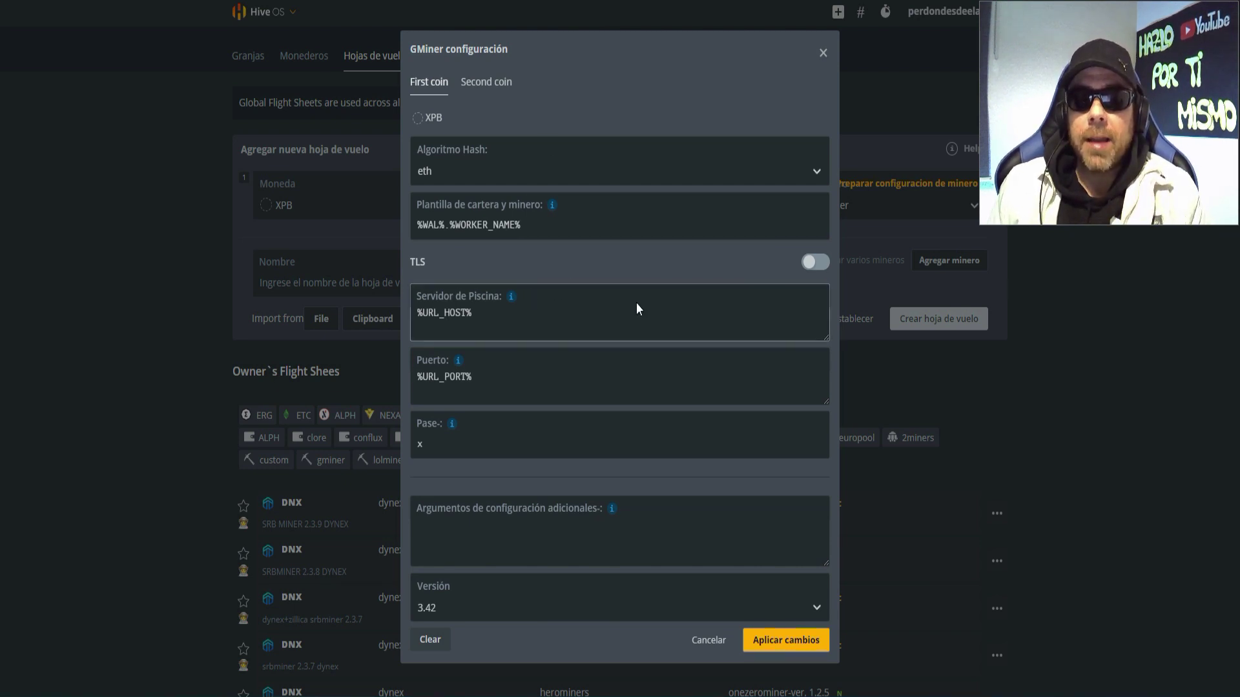
pyautogui.click(771, 641)
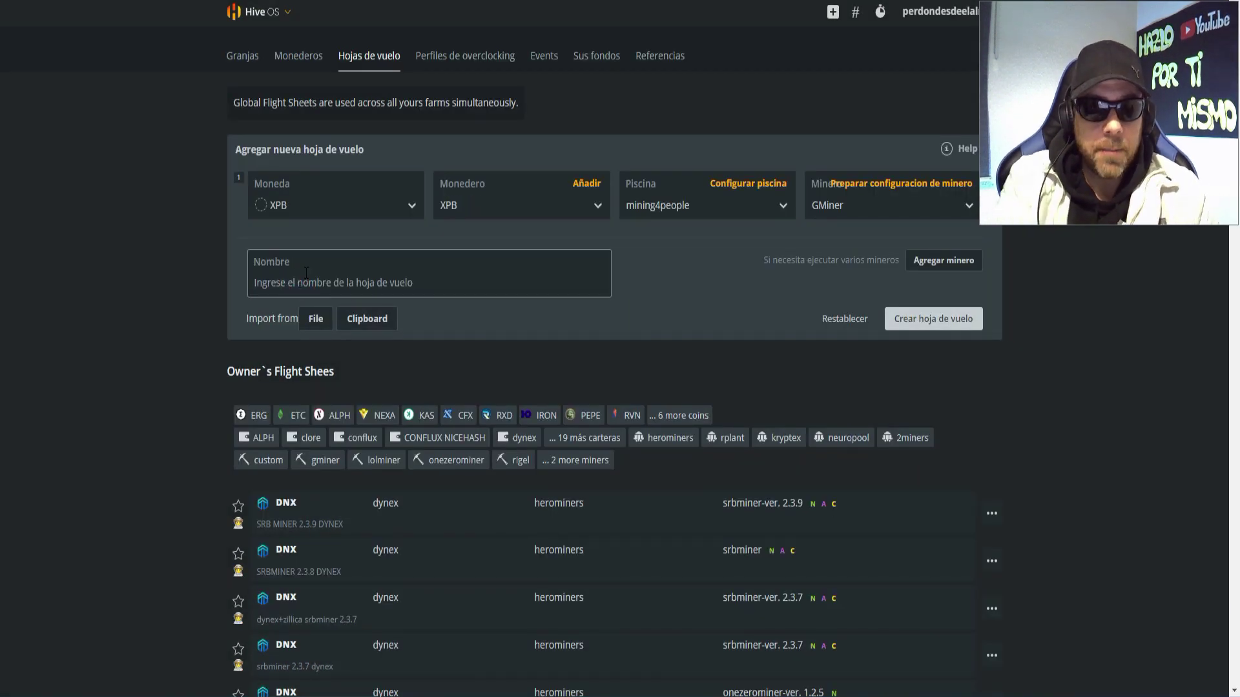
# Name the flight sheet XPB and paste the --zilserver and --ziluser arguments for daggerhashimoto.auto.nicehash.com:443 into GMiner's additional configuration.
pyautogui.write('XPB')
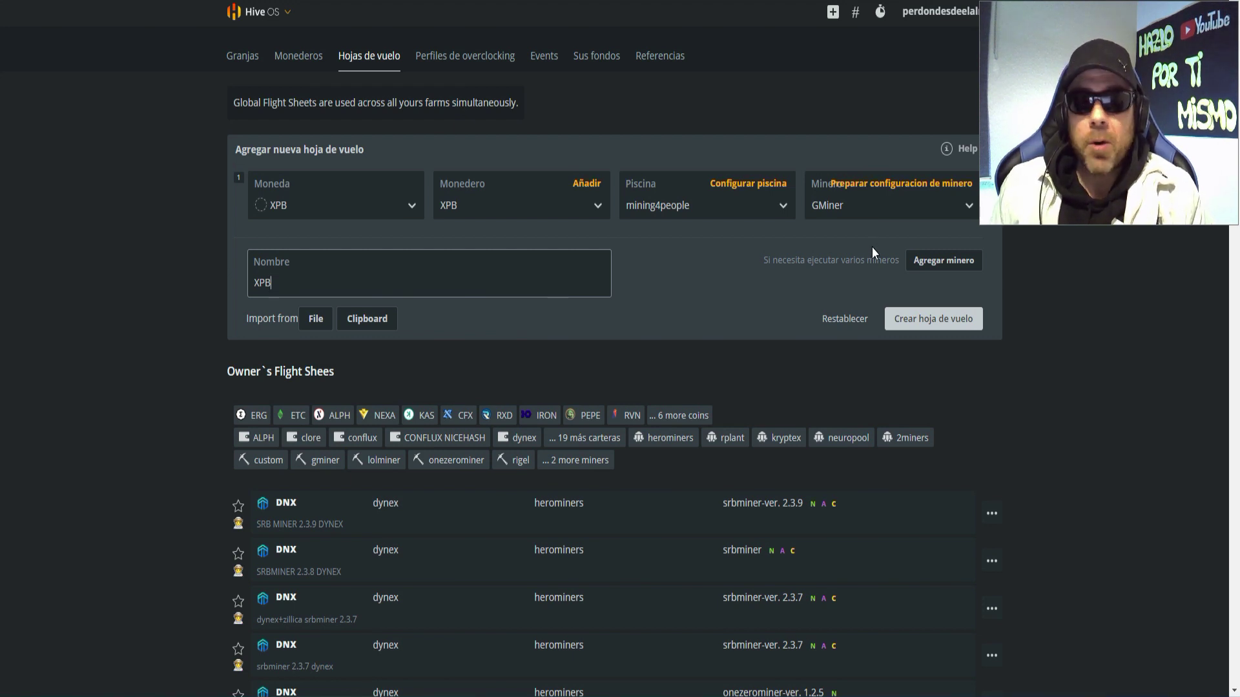
pyautogui.click(906, 187)
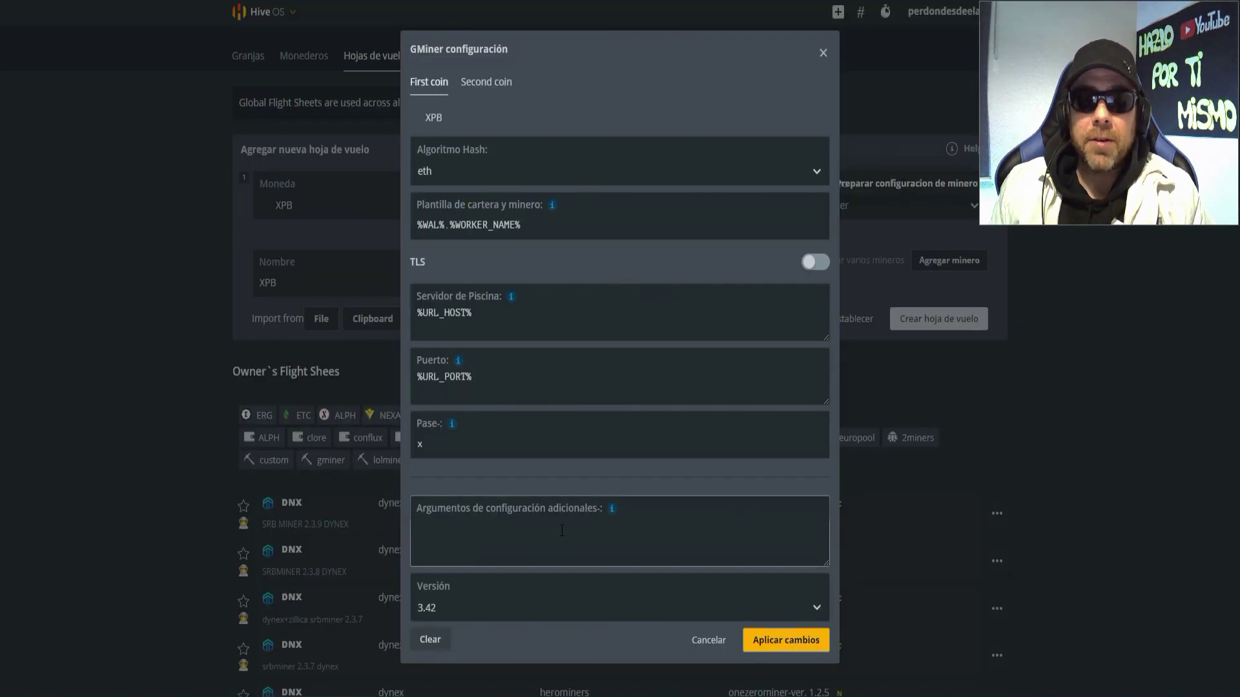
pyautogui.click(460, 528)
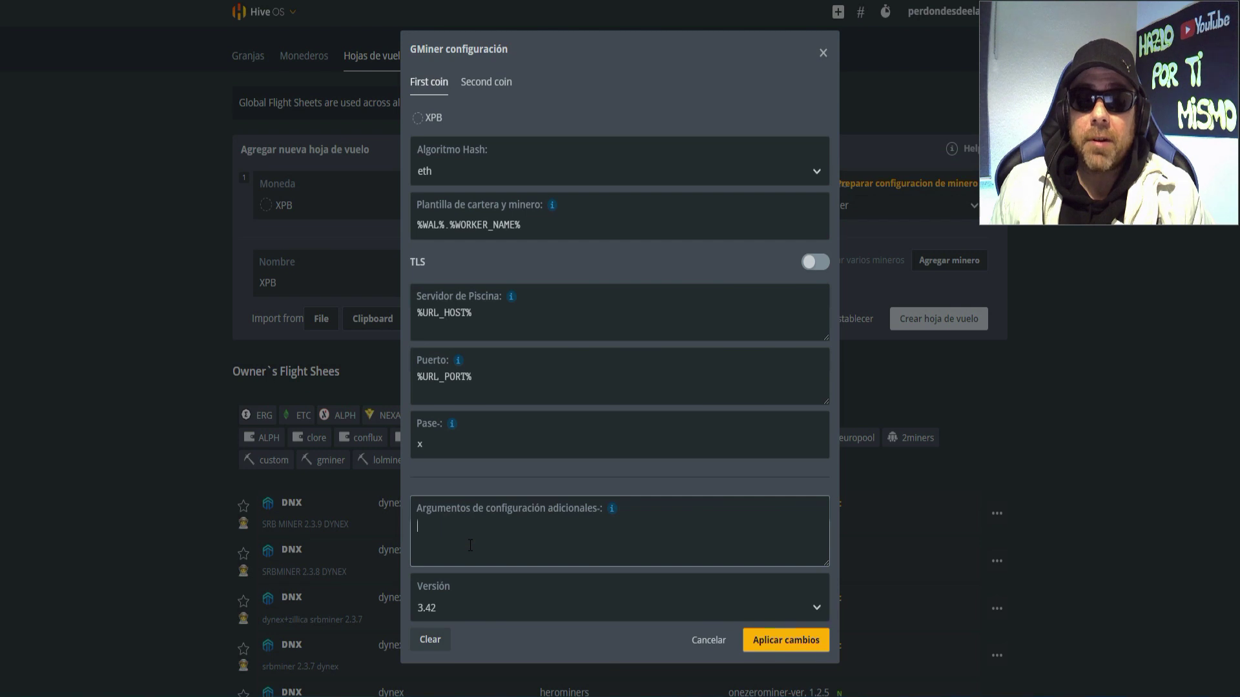
pyautogui.rightClick(427, 529)
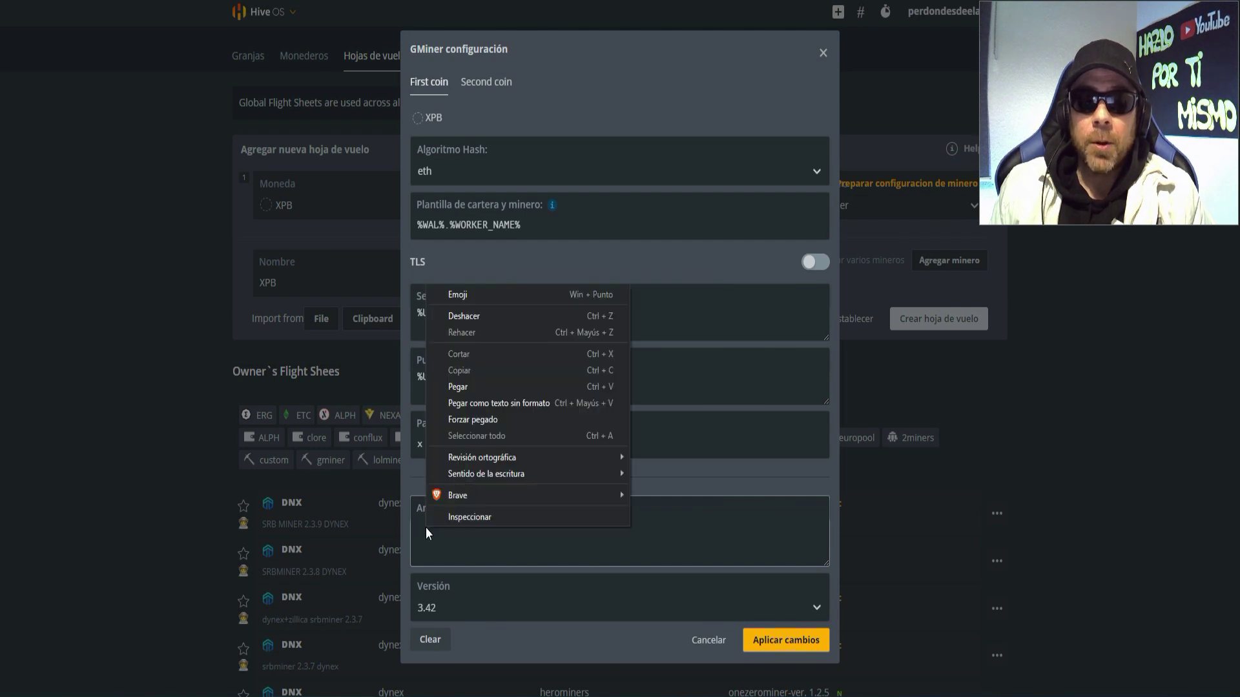
pyautogui.click(491, 387)
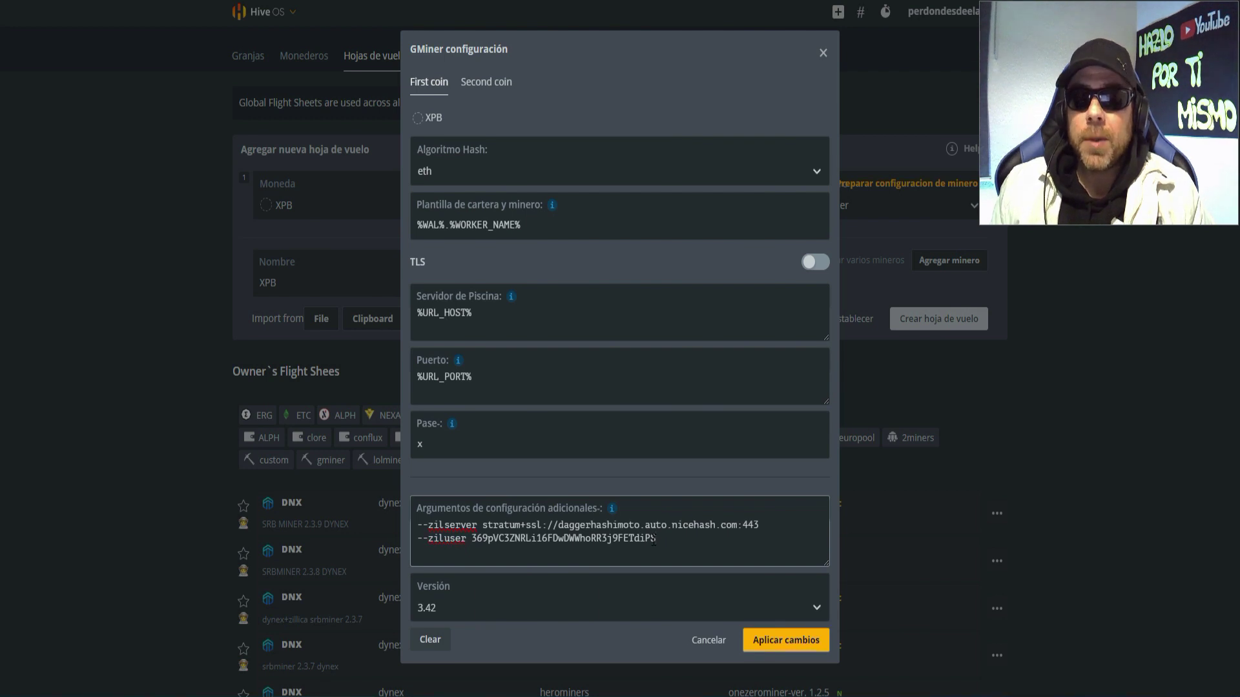
# Review the ZIL server address and mining wallet in the additional arguments, and apply the GMiner configuration changes.
pyautogui.moveTo(485, 525); pyautogui.dragTo(589, 525)
pyautogui.click(672, 525)
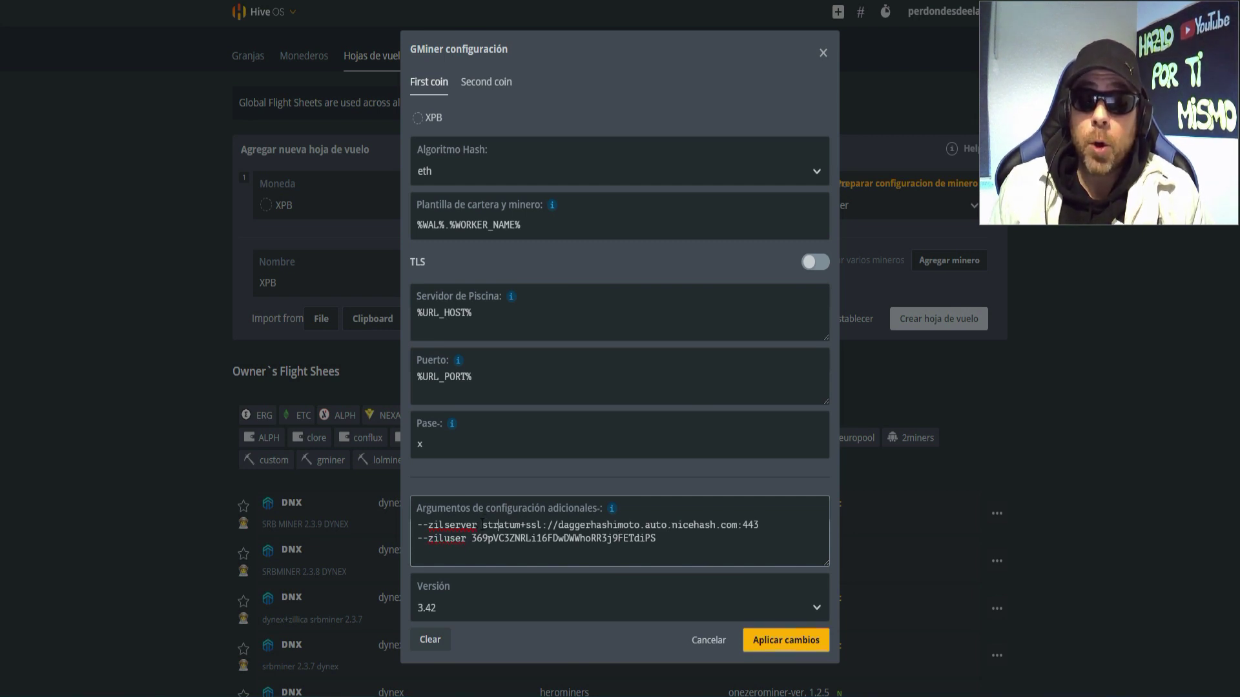
pyautogui.moveTo(484, 524); pyautogui.dragTo(720, 520)
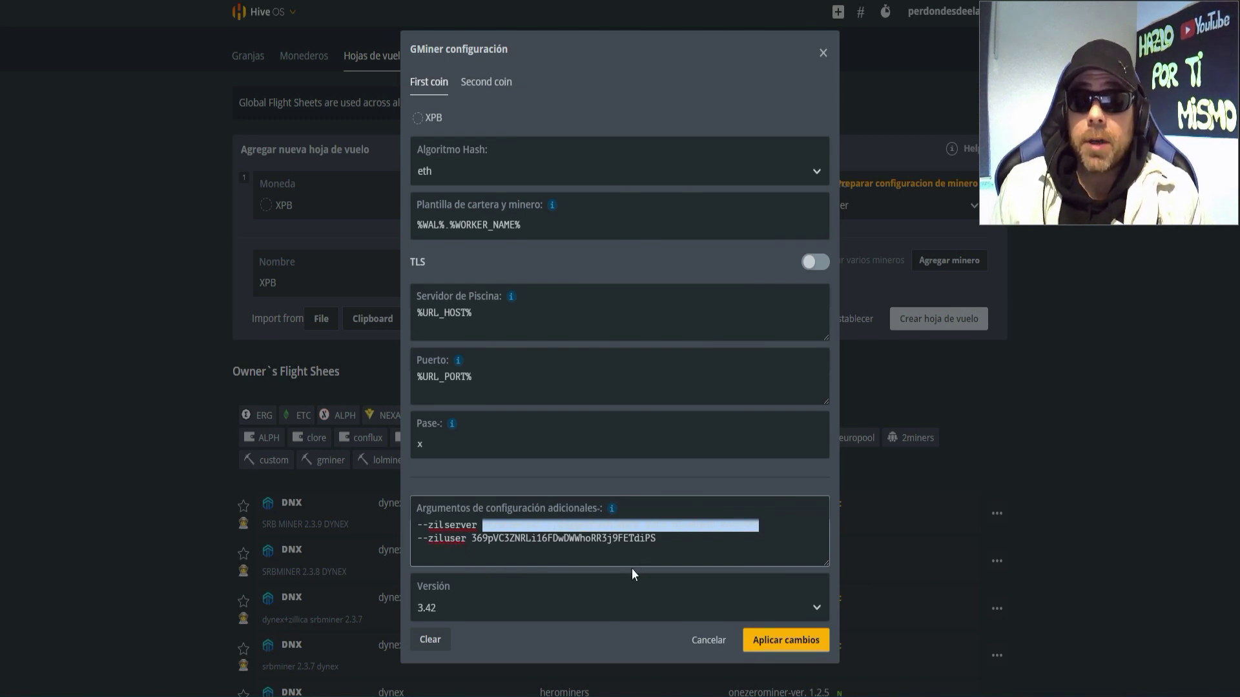
pyautogui.click(540, 536)
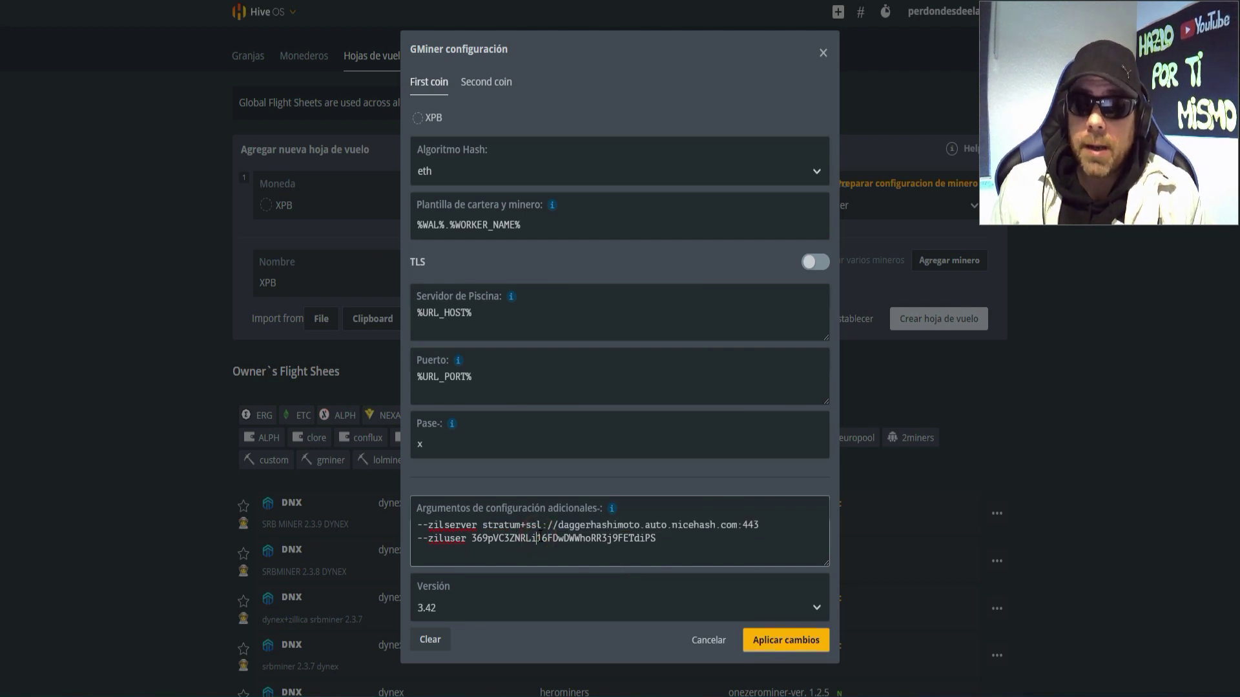
pyautogui.moveTo(472, 539); pyautogui.dragTo(669, 537)
pyautogui.click(649, 538)
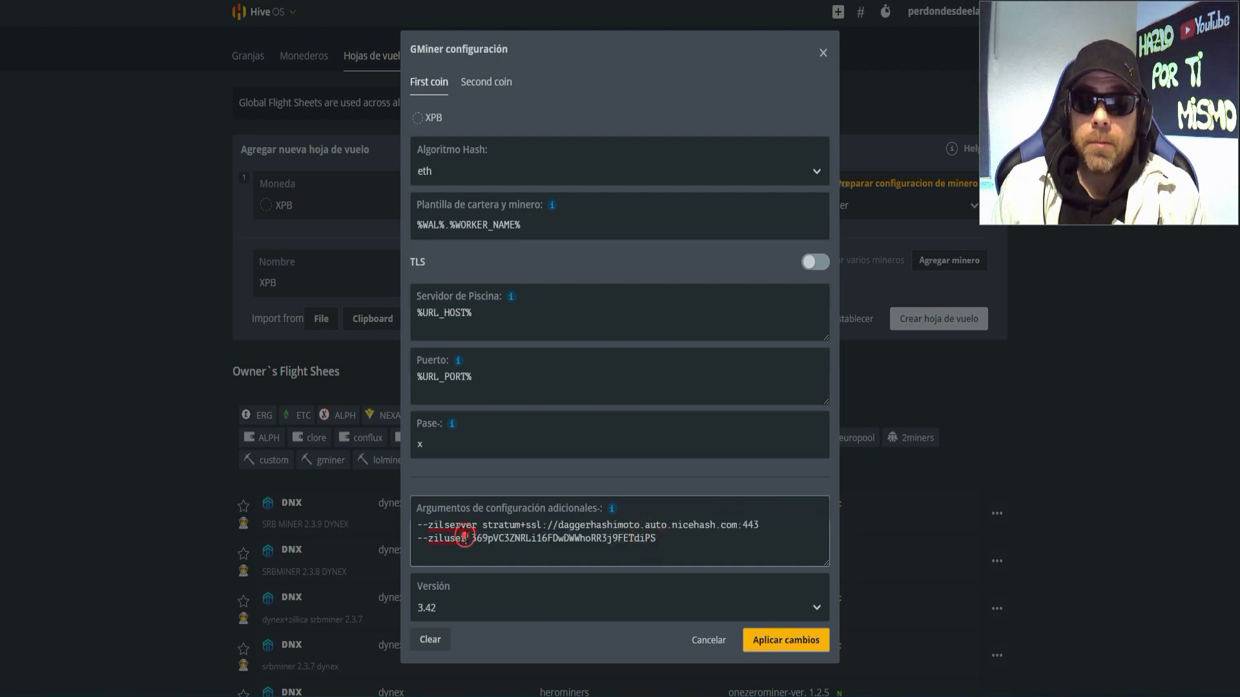
pyautogui.moveTo(473, 538); pyautogui.dragTo(662, 544)
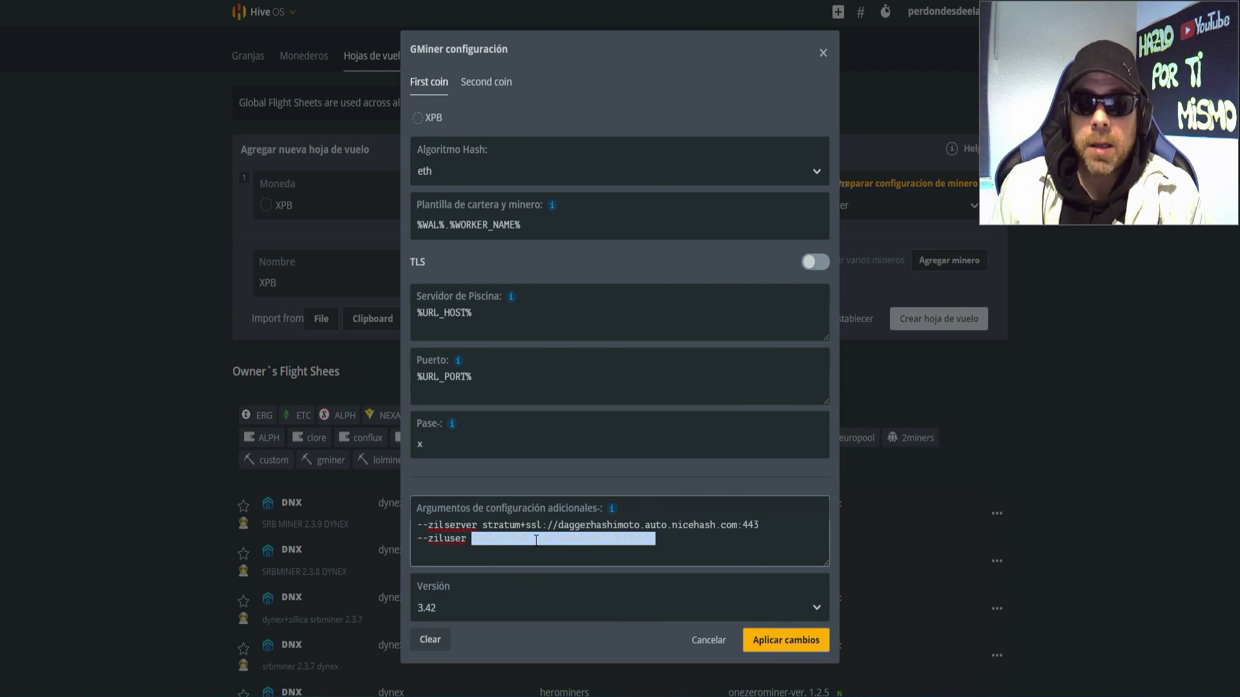
pyautogui.click(584, 536)
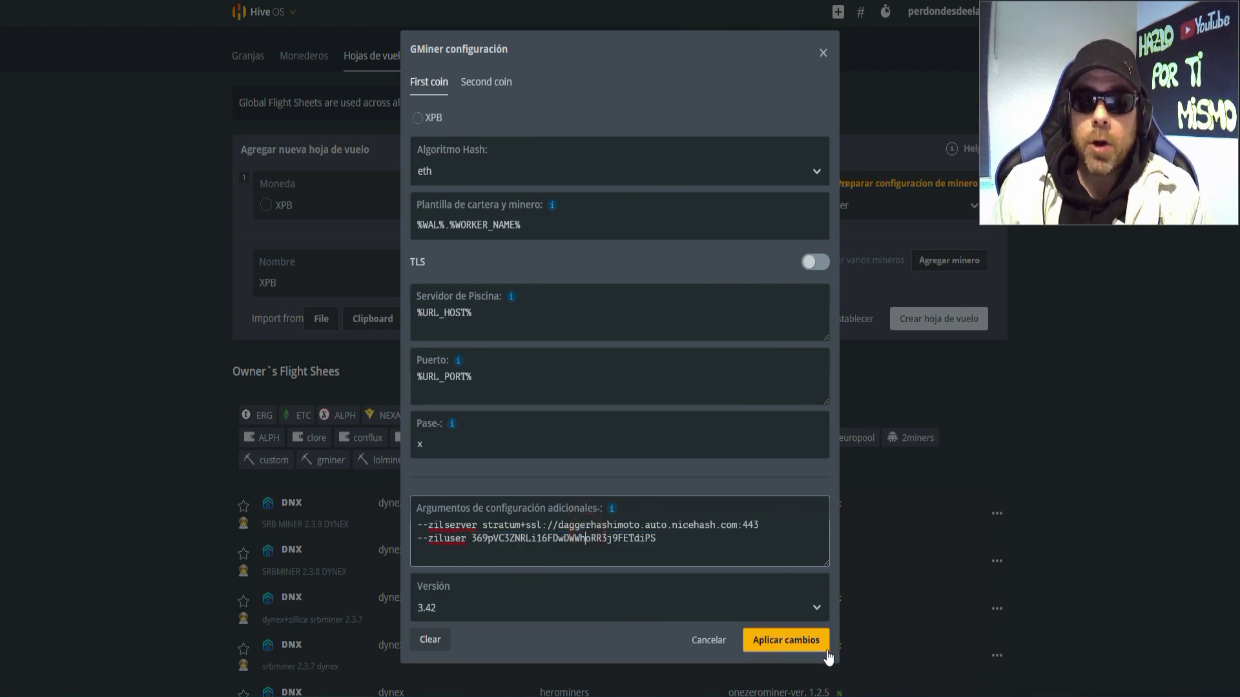
pyautogui.click(800, 642)
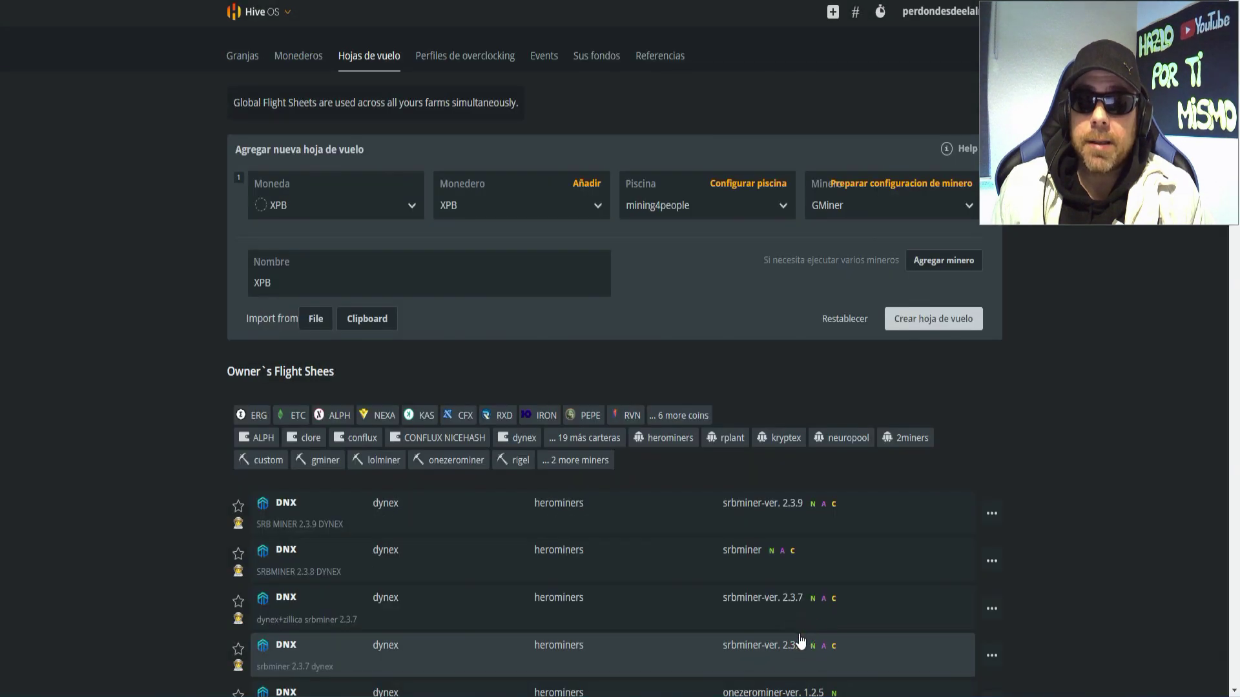
# Rename the new flight sheet XPB+ZIL and create it.
pyautogui.click(286, 282)
pyautogui.write('+')
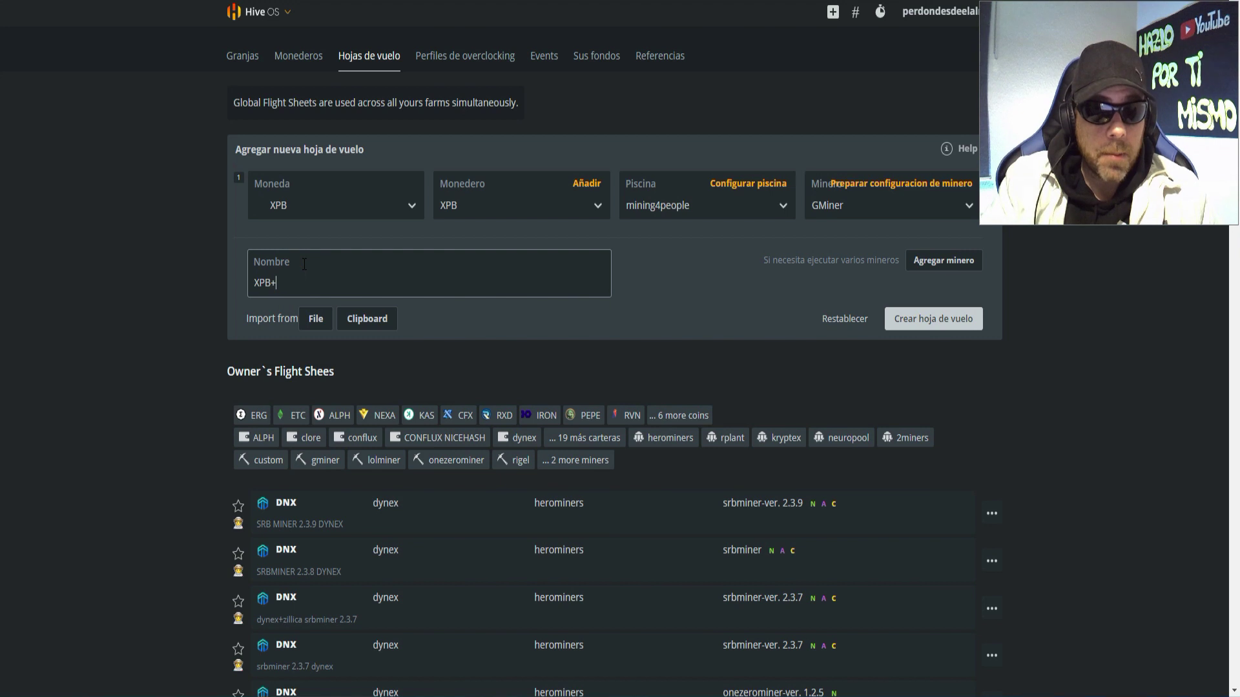
pyautogui.write('ZIL')
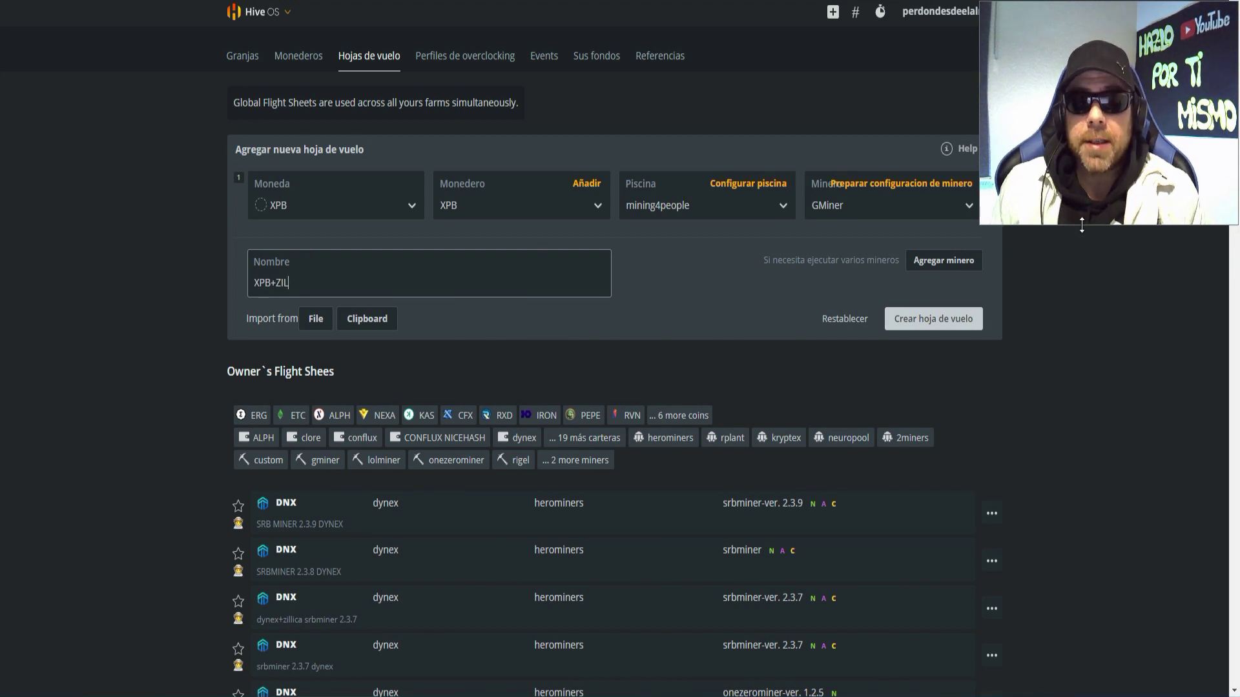
pyautogui.click(946, 326)
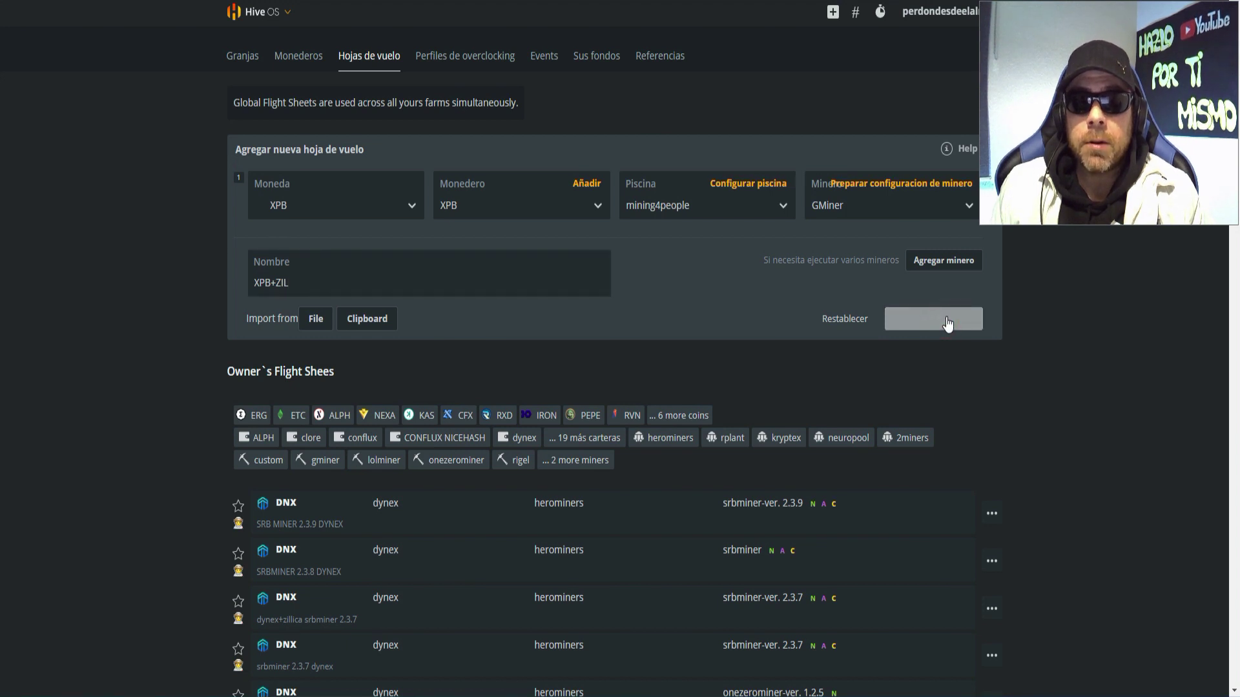
pyautogui.scroll(-6, 945, 321)
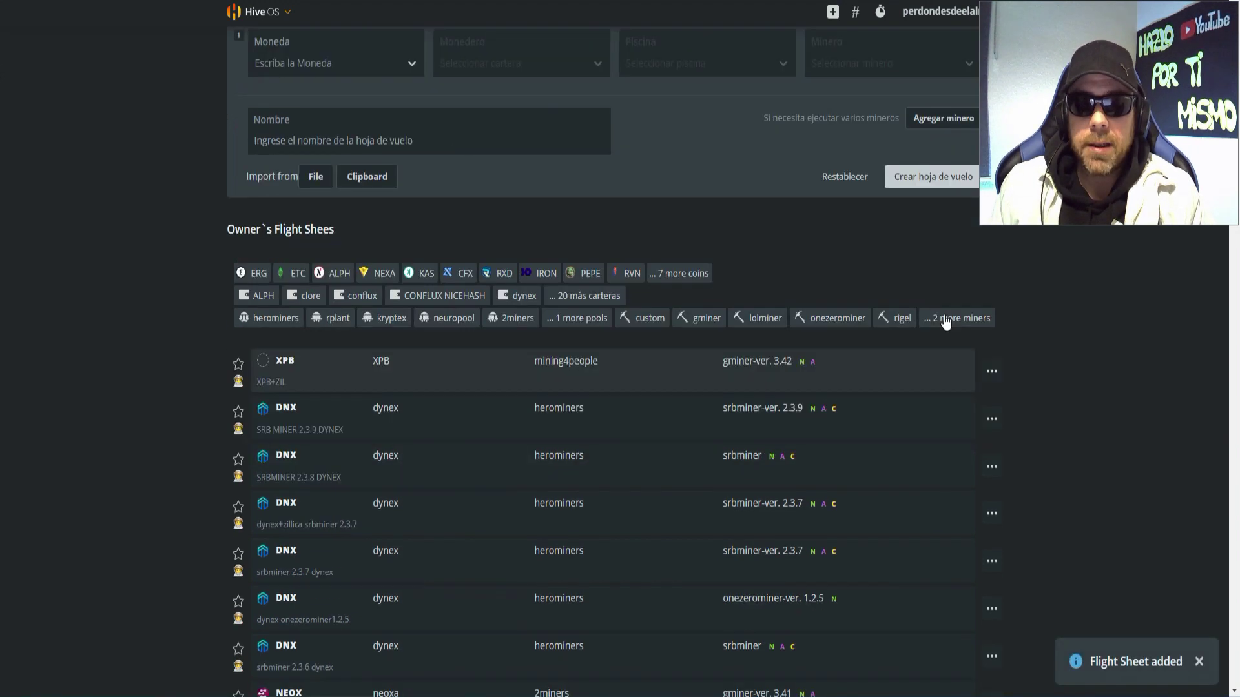
pyautogui.scroll(3, 1008, 388)
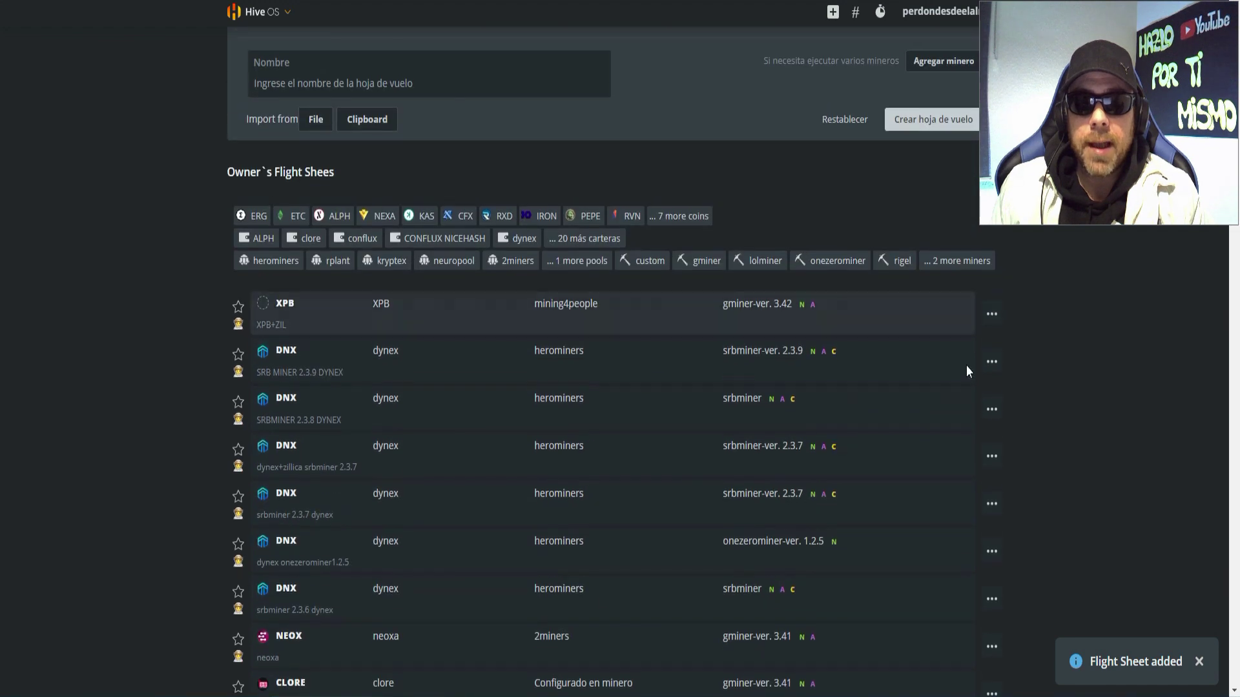
pyautogui.scroll(3, 645, 316)
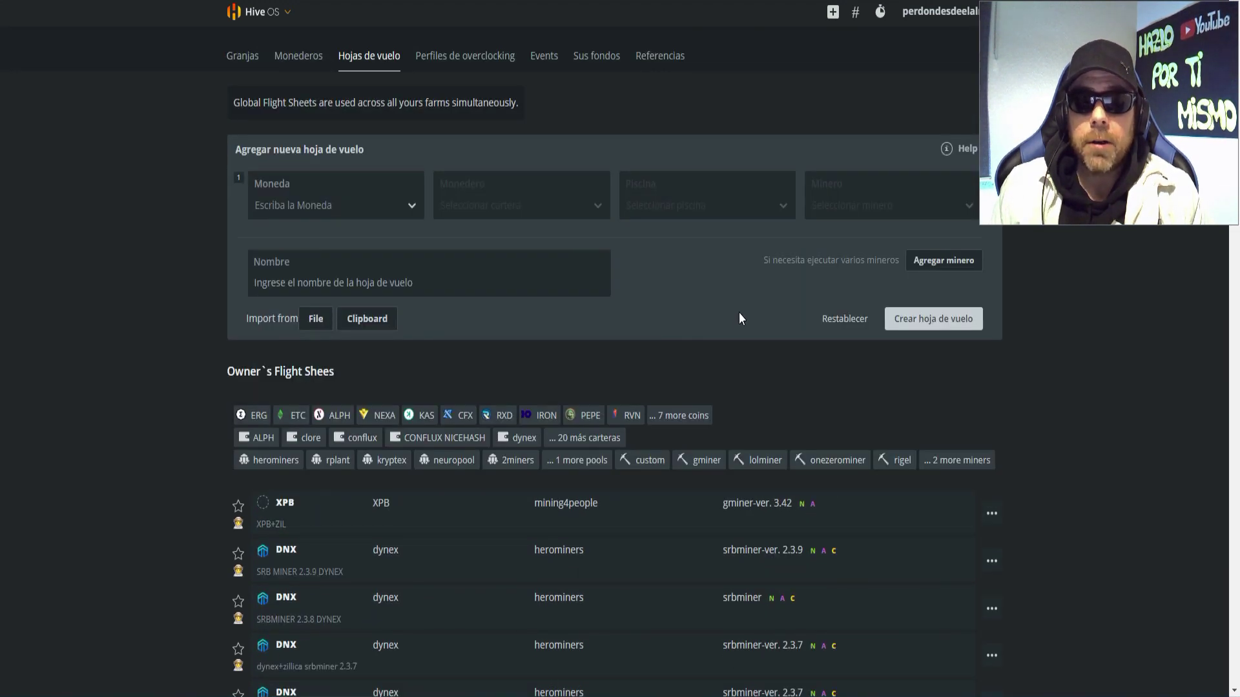
# Open the farm and go to the overview of worker rig1B06A2.
pyautogui.click(242, 56)
pyautogui.click(310, 215)
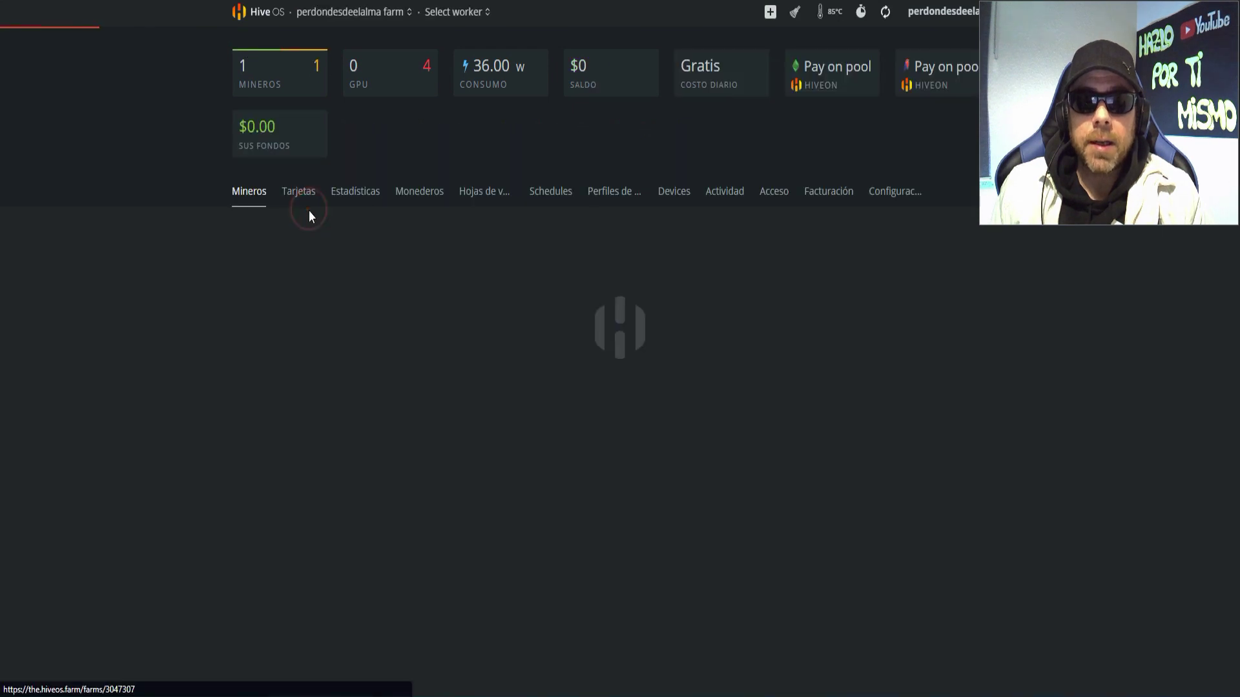
pyautogui.click(285, 279)
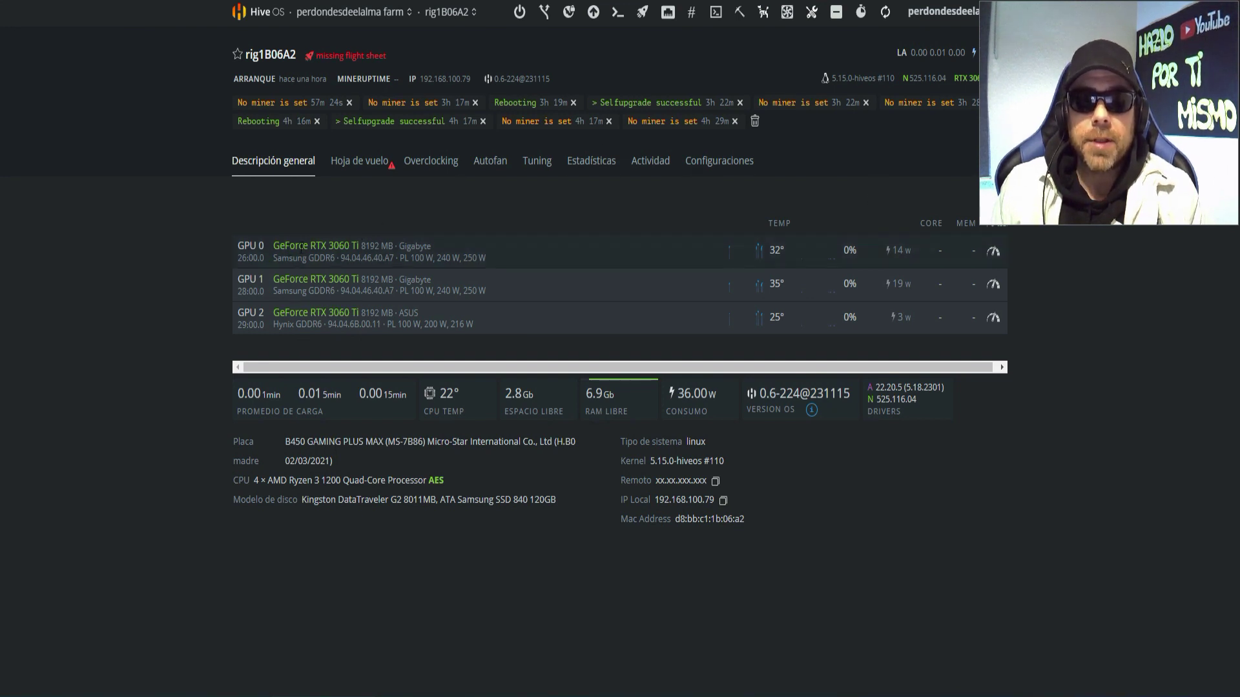
# Set the memory clock to 2000 MHz in the overclocking settings of GPU 0.
pyautogui.click(995, 251)
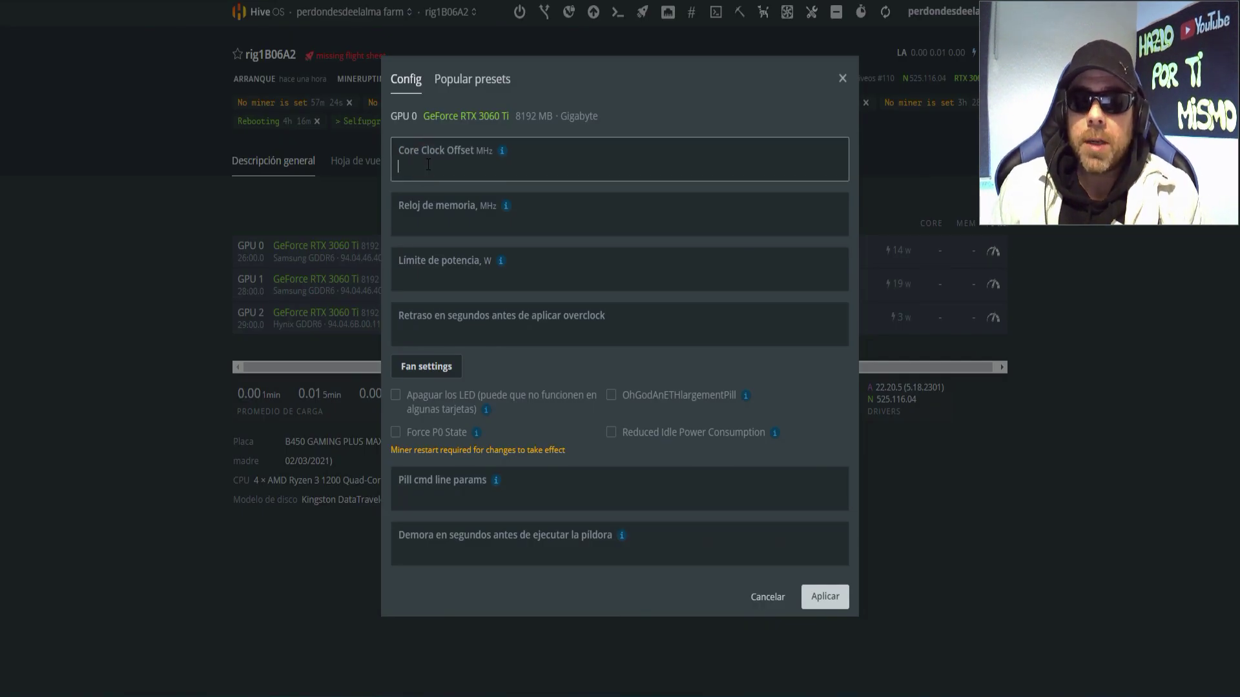
pyautogui.click(439, 223)
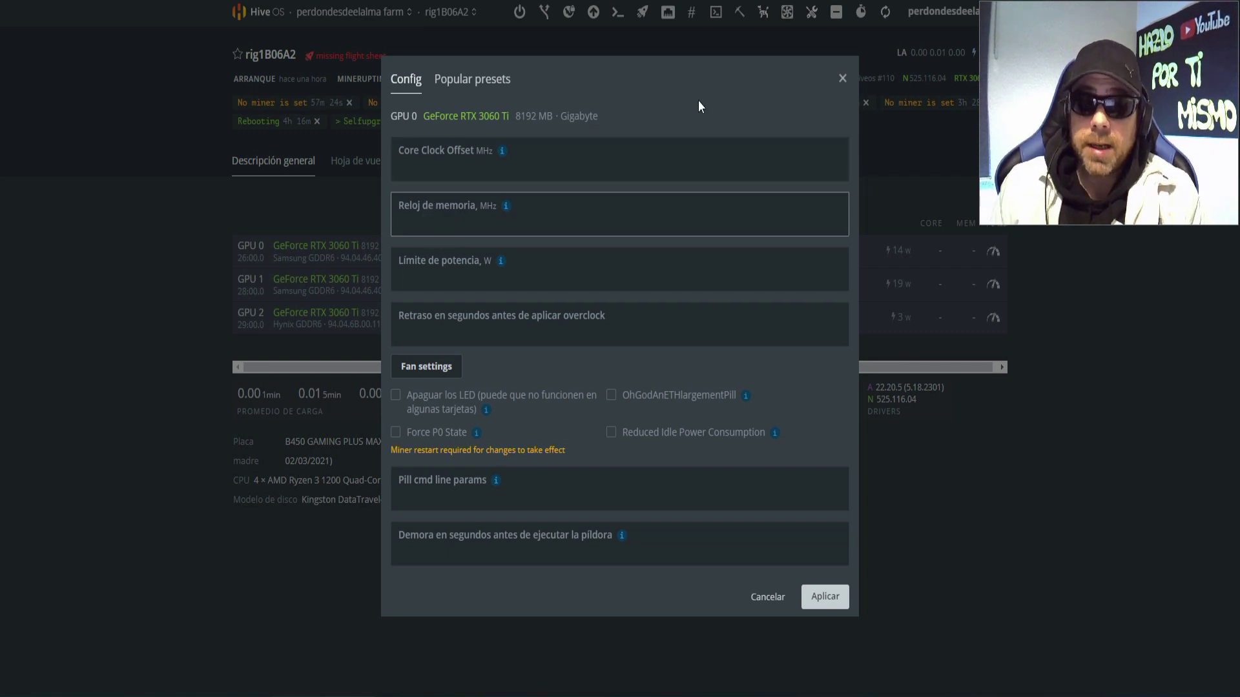
pyautogui.write('2000')
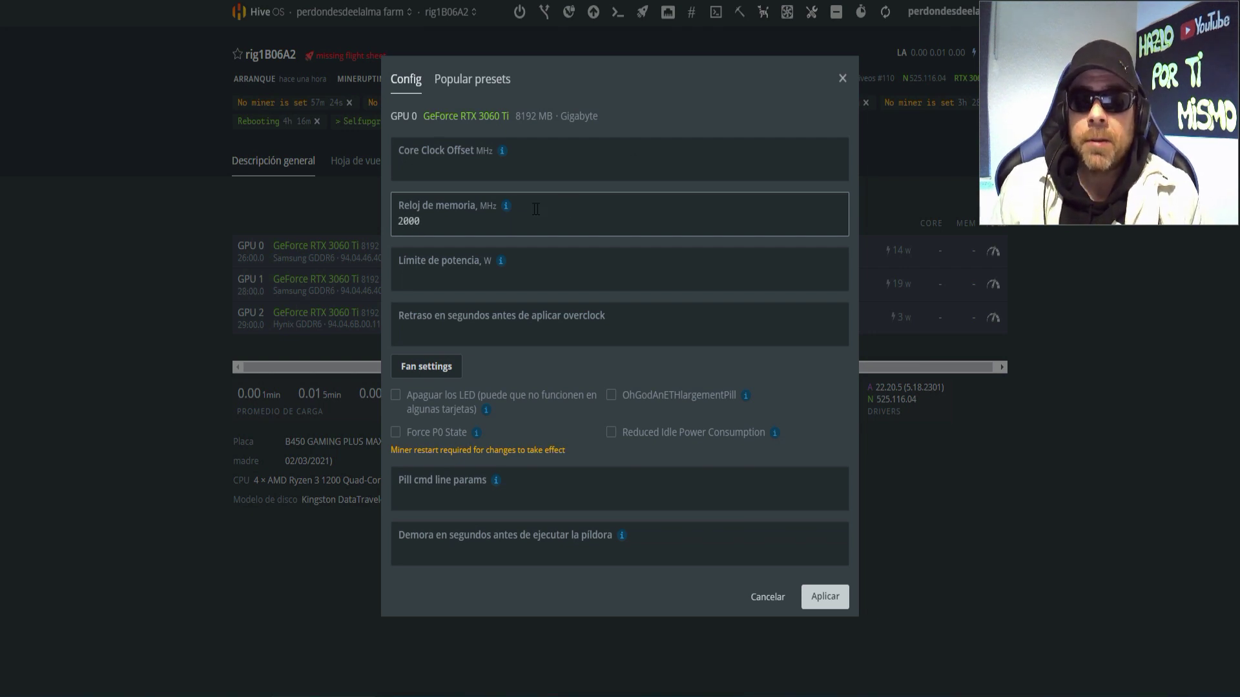
pyautogui.moveTo(506, 205)
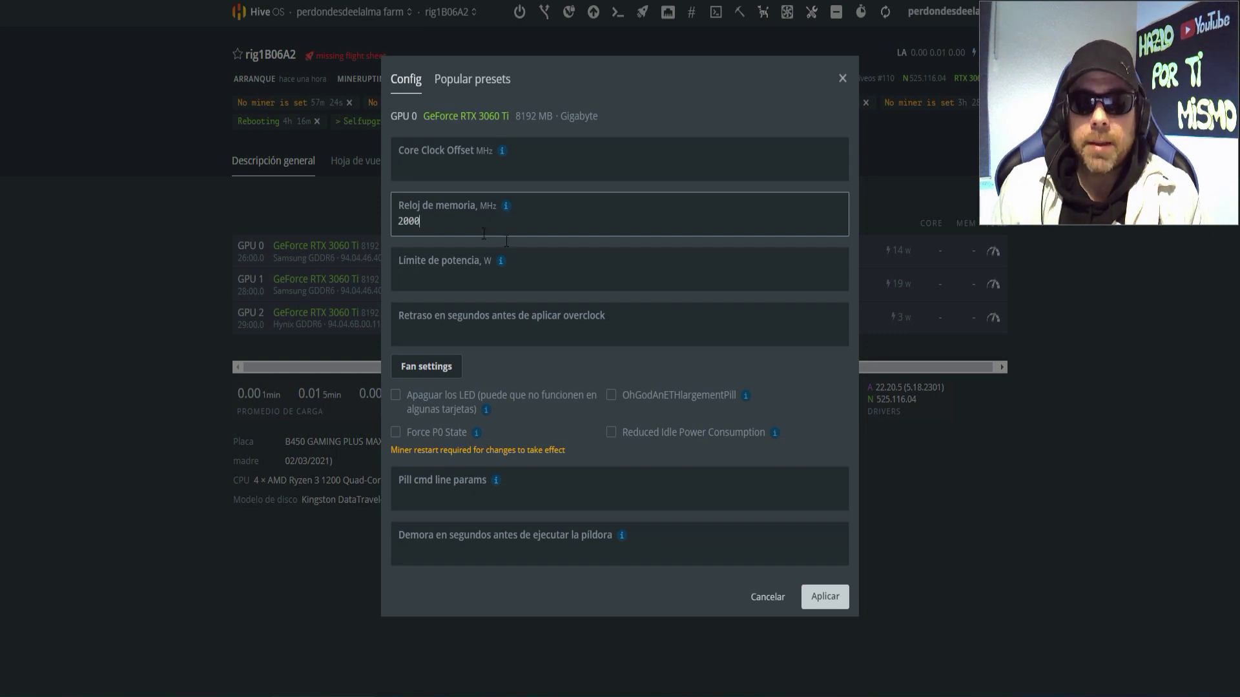
# Switch to MSI Afterburner to view the memory clock offset, and return to the overclocking settings.
pyautogui.click(1096, 685)
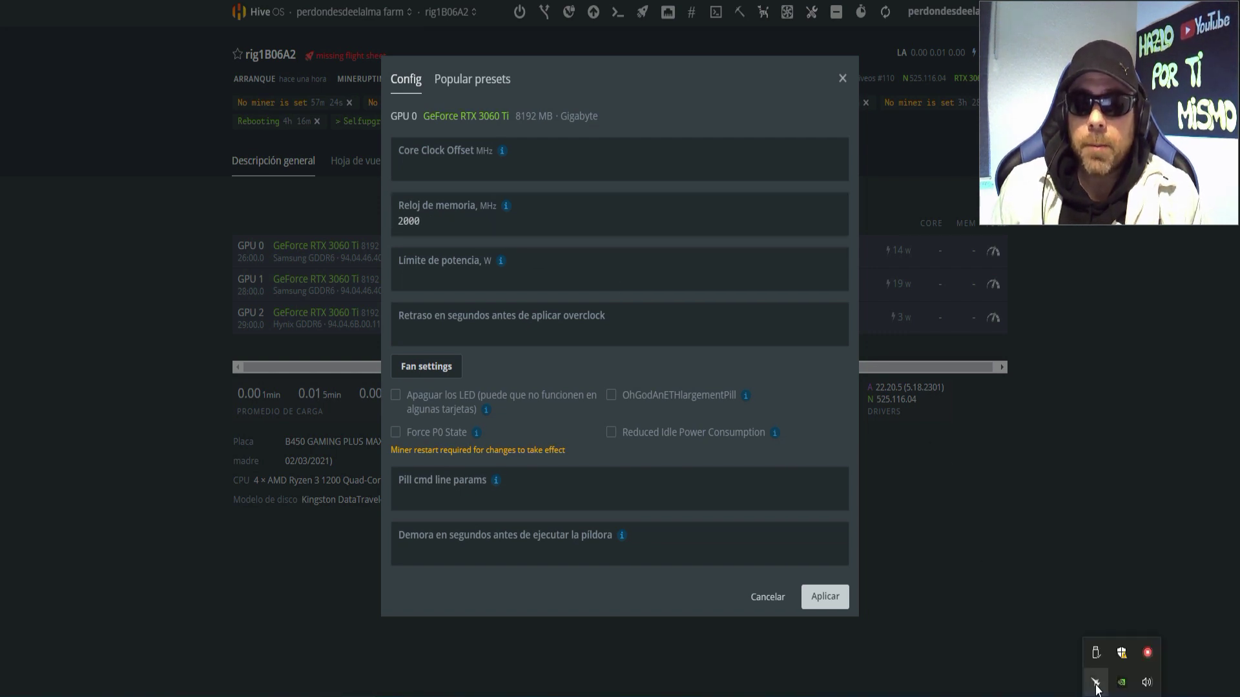
pyautogui.click(1147, 652)
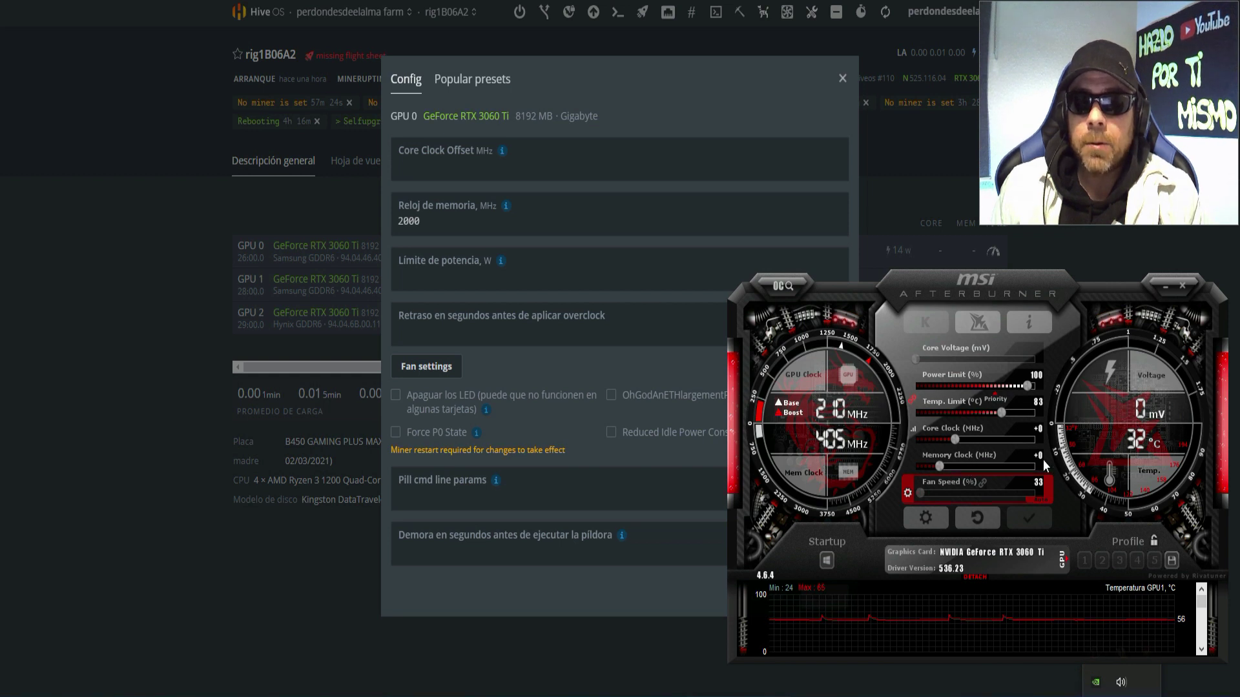
pyautogui.click(1163, 286)
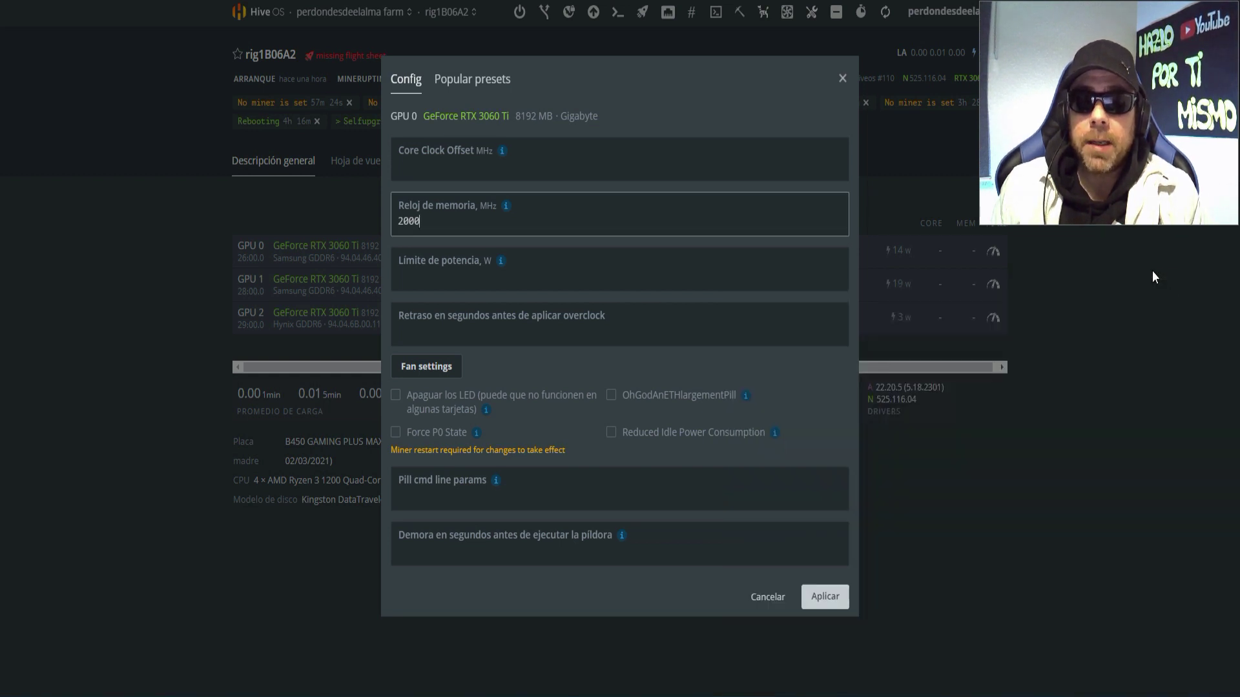
# Set the GPU 0 power limit to 116 W and the fan to 60 %, and apply the overclock.
pyautogui.write('116')
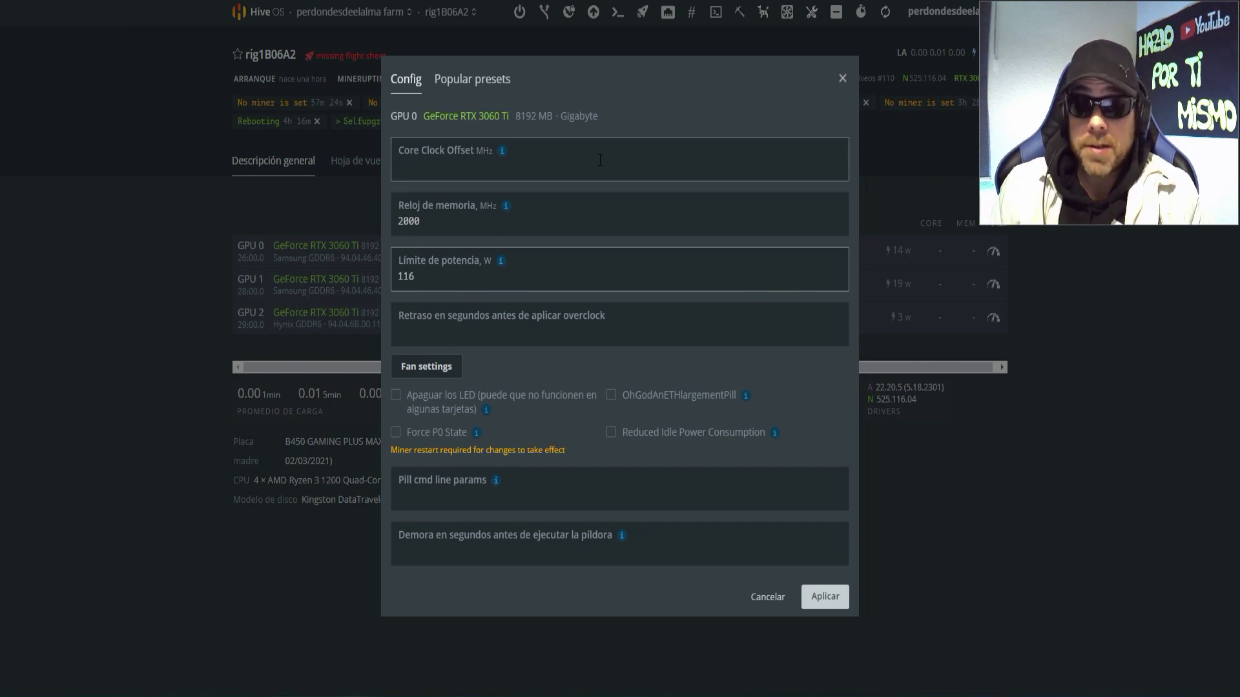
pyautogui.click(427, 367)
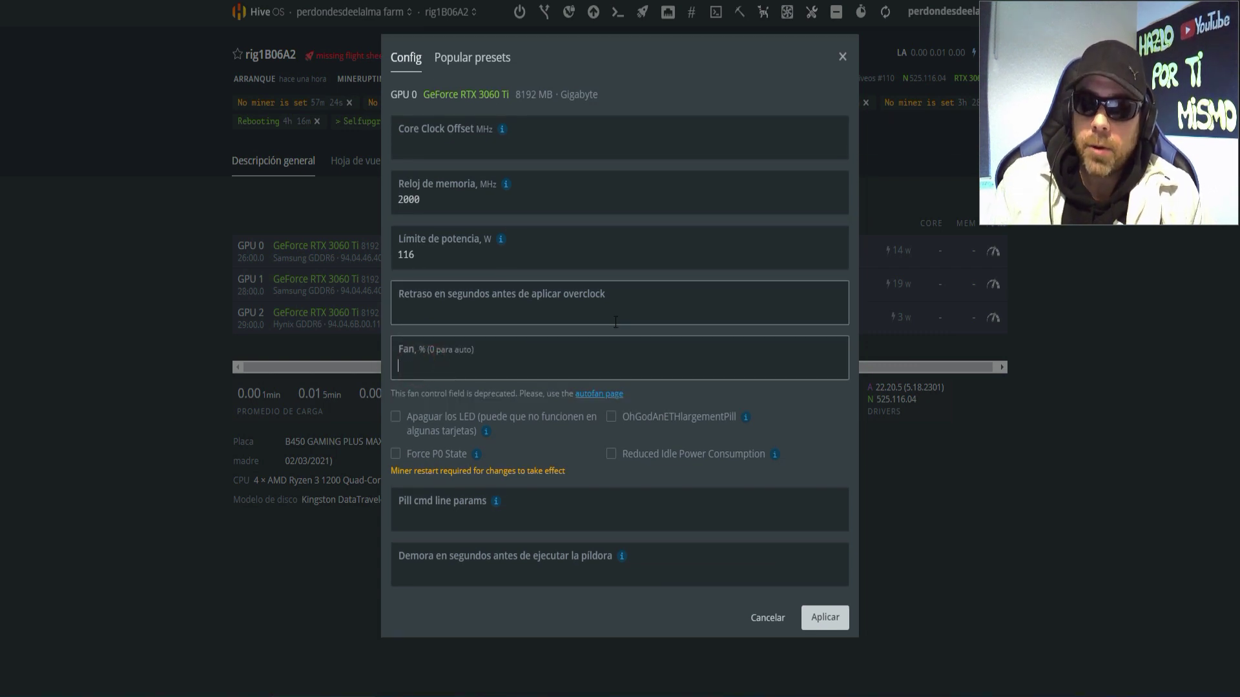
pyautogui.write('60')
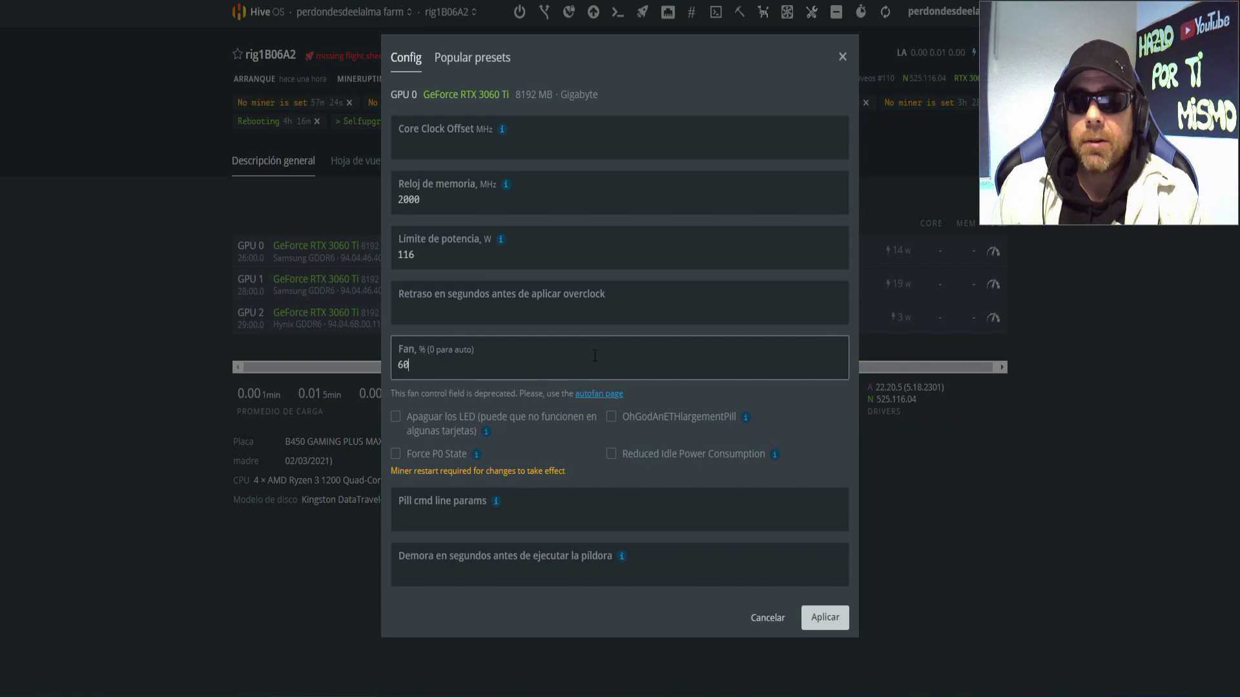
pyautogui.click(838, 624)
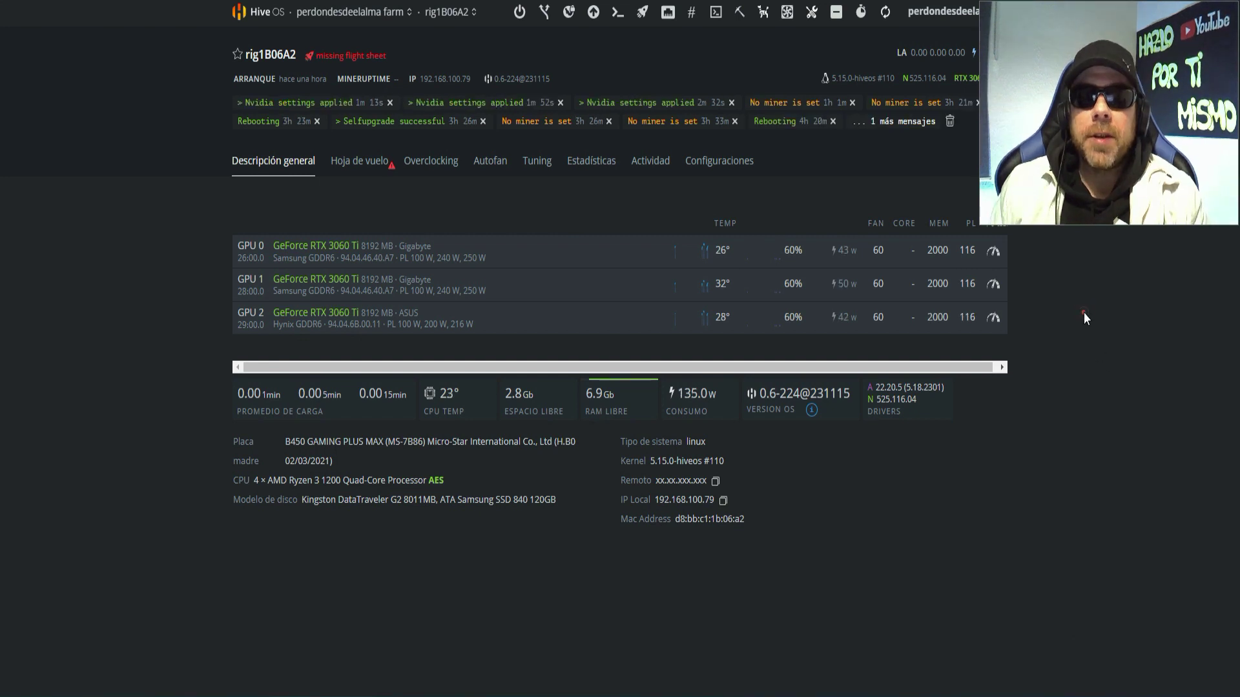
# Launch the XPB+ZIL flight sheet on rig1B06A2.
pyautogui.click(365, 162)
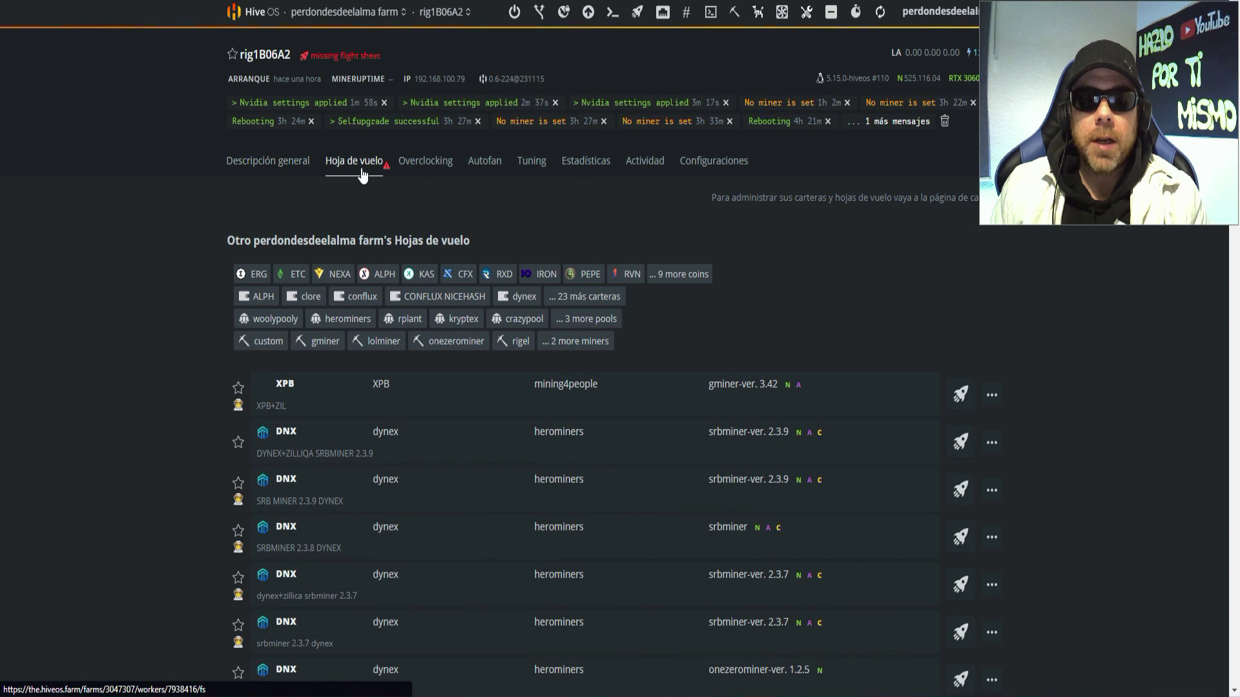
pyautogui.click(961, 395)
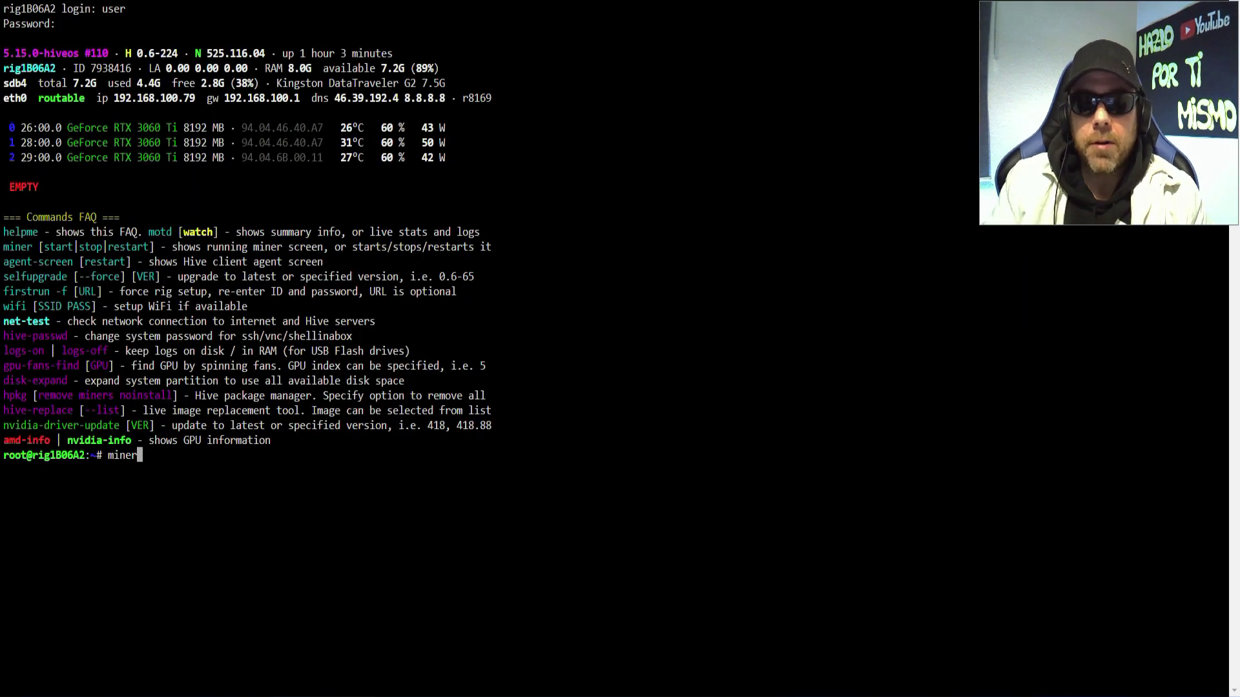
# Run the miner command in the rig's shell and examine GMiner's ZIL and pool connection output.
pyautogui.press('Return')
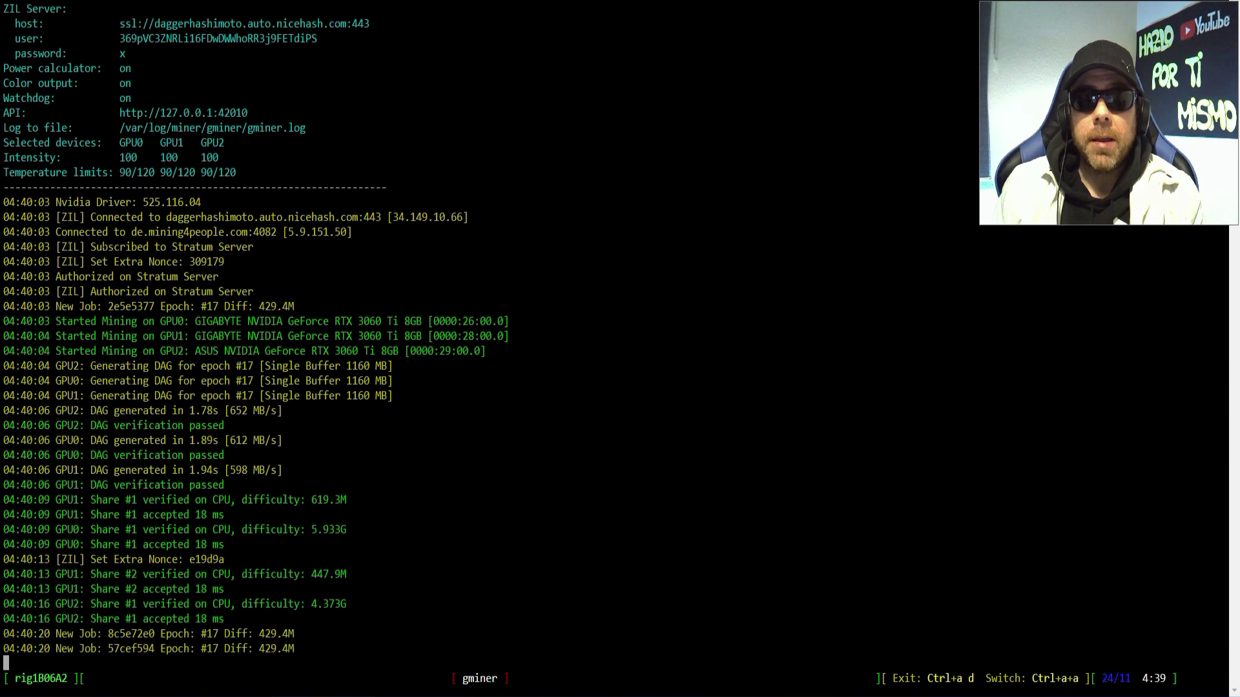
pyautogui.moveTo(114, 217); pyautogui.dragTo(363, 202)
pyautogui.click(339, 186)
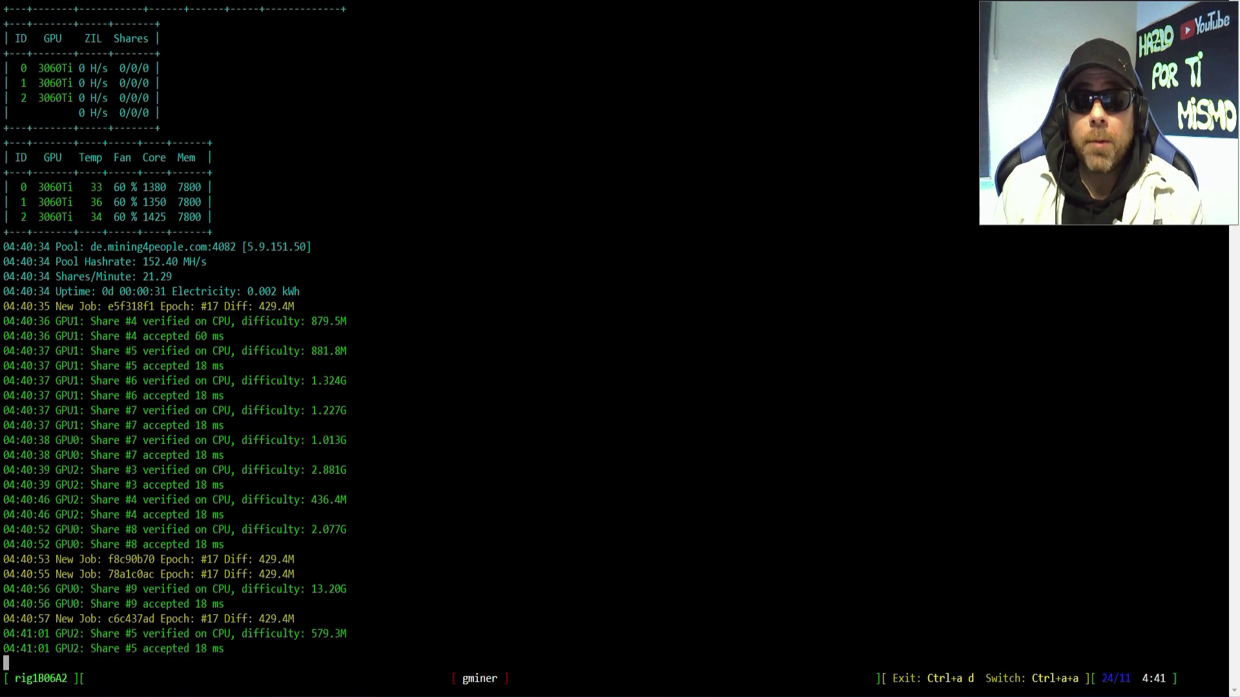
# Monitor GMiner's output on the rig for each GPU's speed, power, efficiency and ZIL shares during the mining round.
pyautogui.hotkey('ctrl', 'a')
pyautogui.press('w')
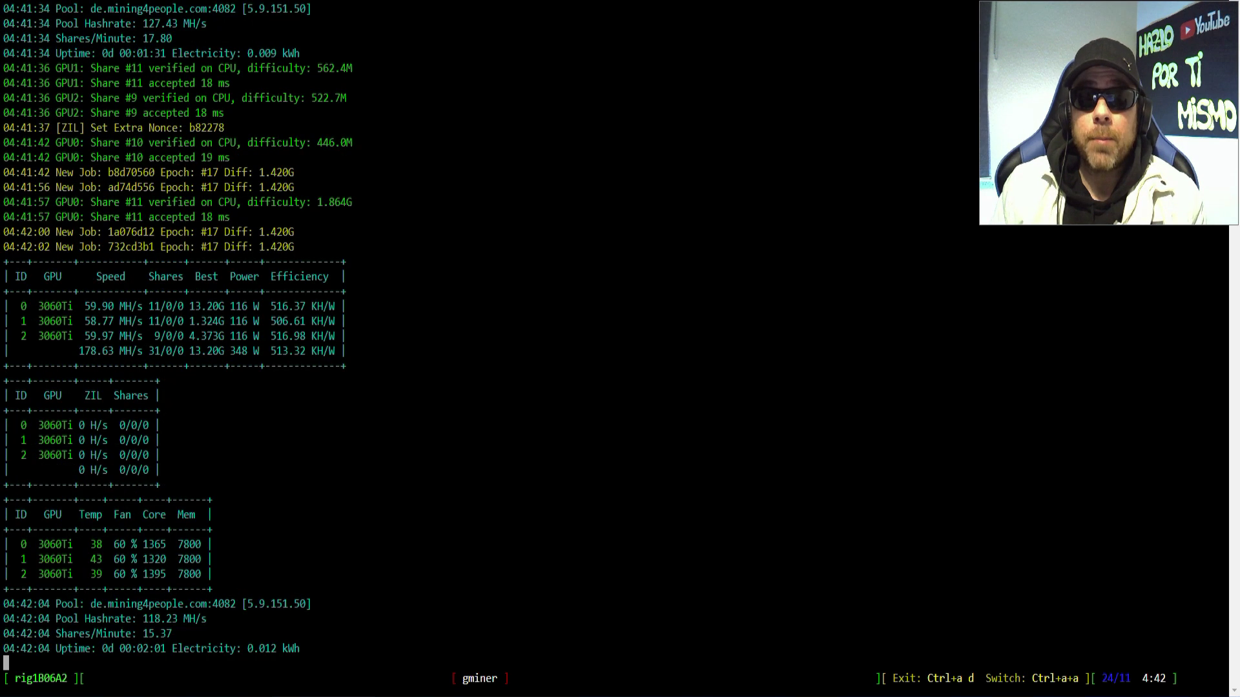
pyautogui.hotkey('ctrl', 'a')
pyautogui.press('w')
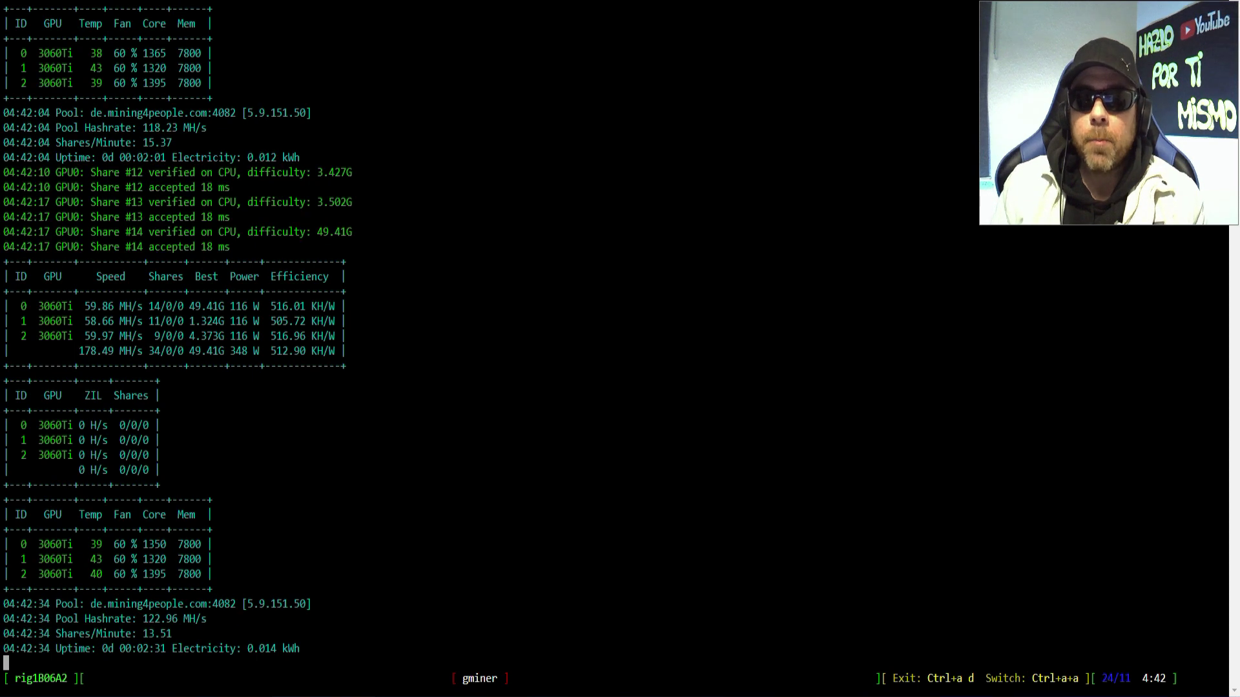
pyautogui.hotkey('ctrl', 'a')
pyautogui.press('w')
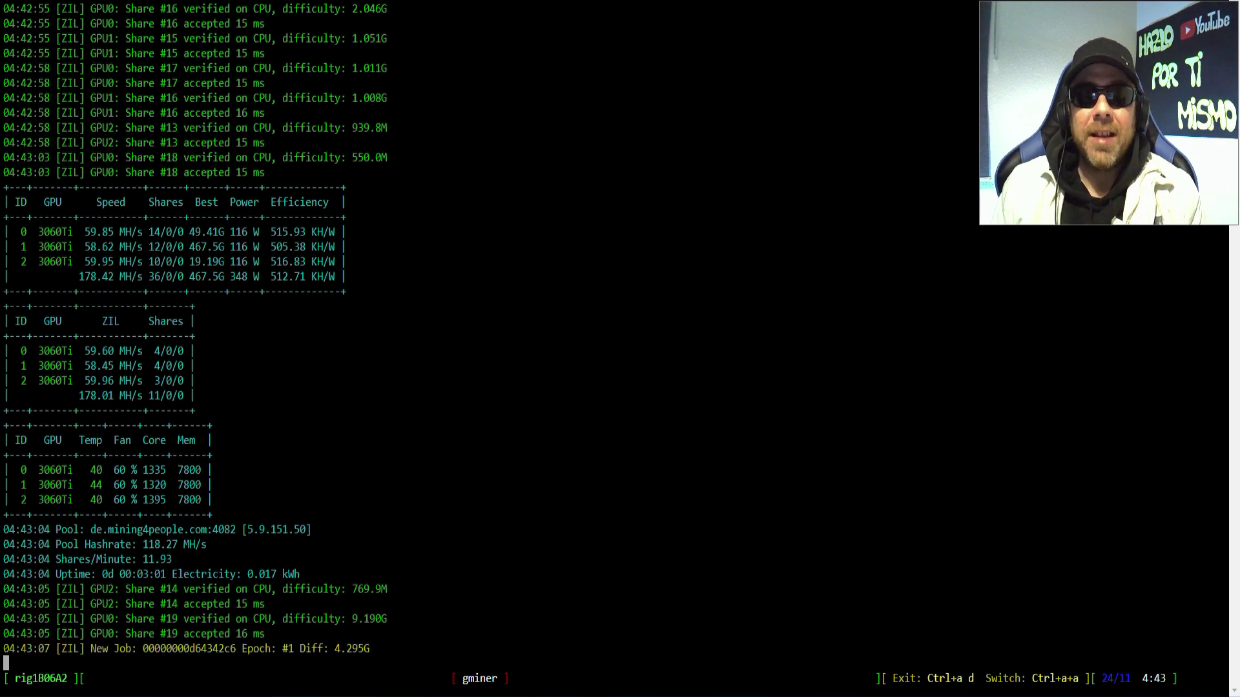
pyautogui.moveTo(57, 352)
pyautogui.mouseDown()
pyautogui.moveTo(620, 349)
pyautogui.moveTo(620, 369)
pyautogui.mouseUp()
pyautogui.click(650, 419)
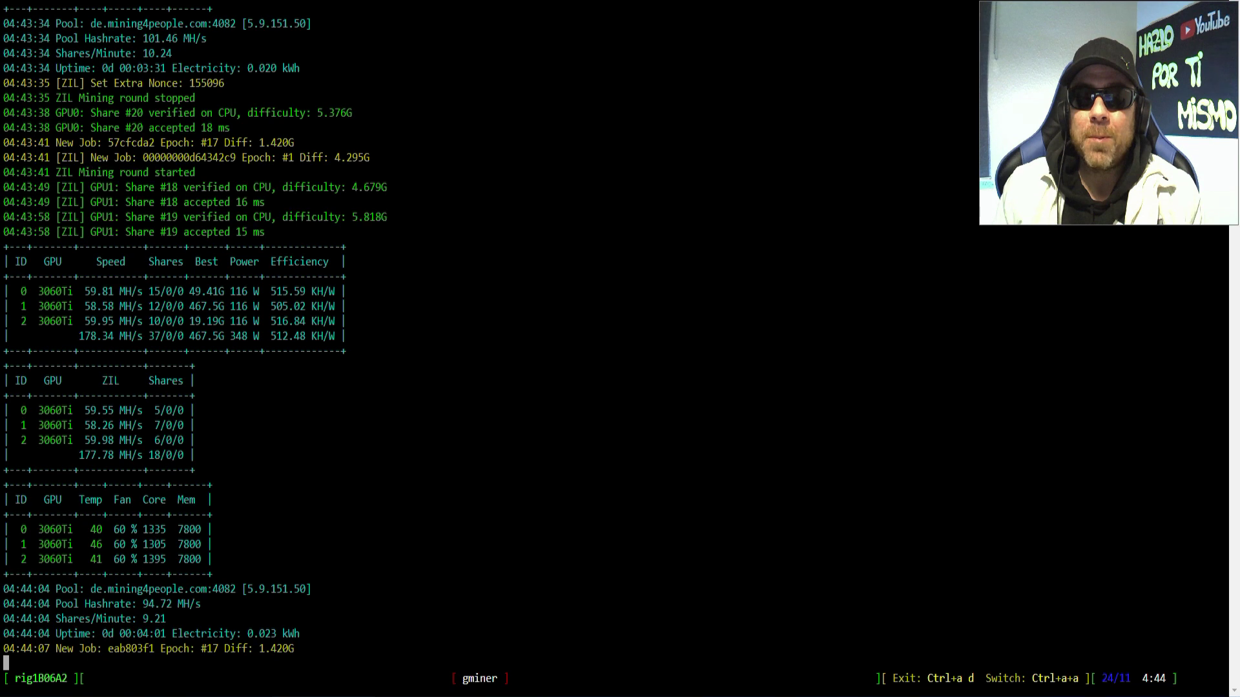
pyautogui.hotkey('ctrl', 'a')
pyautogui.press('w')
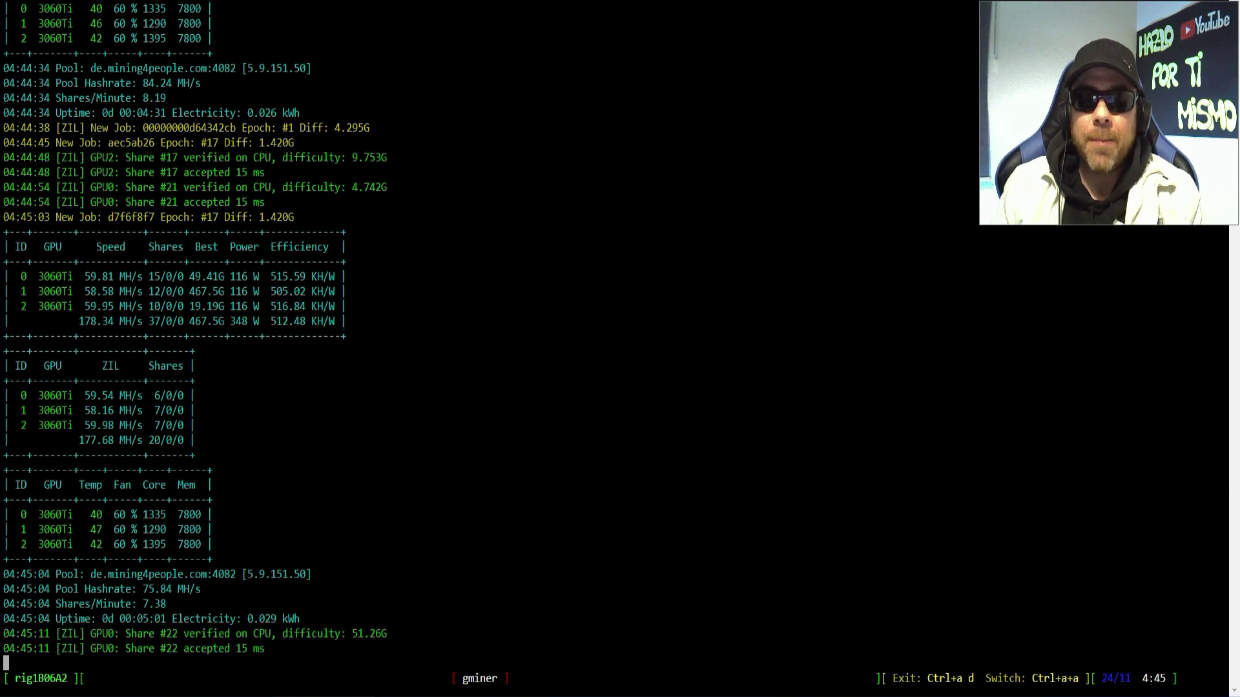
pyautogui.hotkey('ctrl', 'a')
pyautogui.press('w')
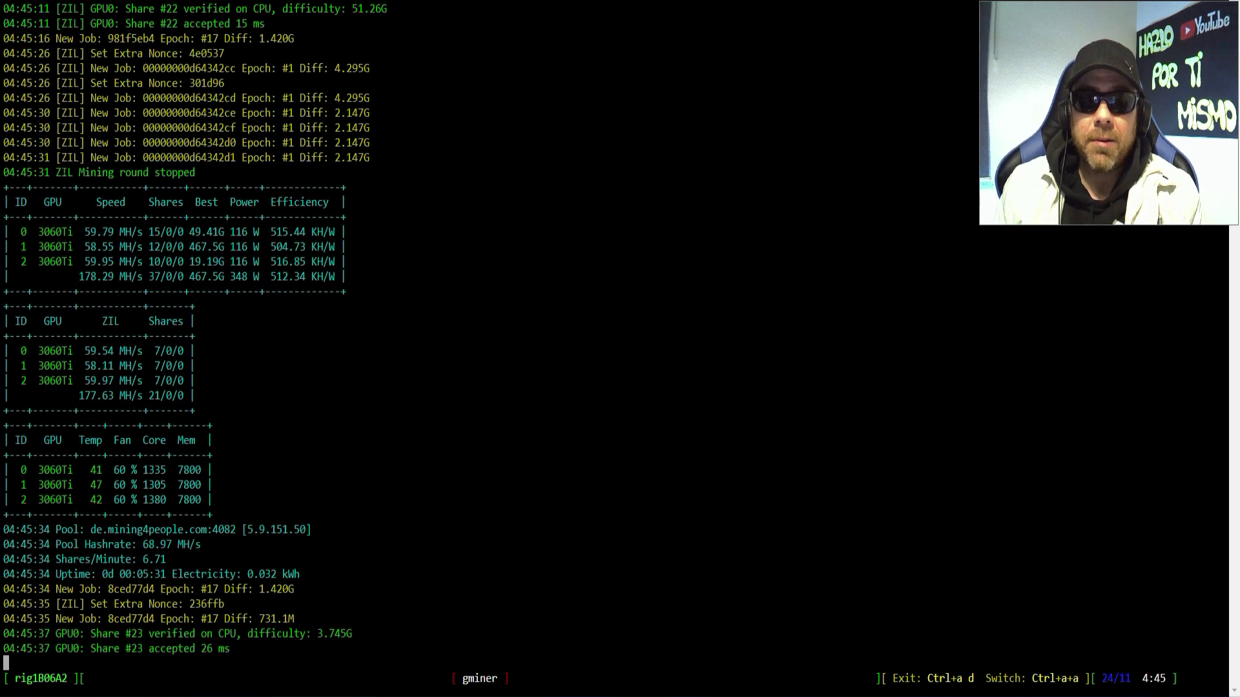
# Examine the end of the ZIL round, the XPB shares that follow and the mining4people pool address in GMiner's output.
pyautogui.moveTo(68, 172); pyautogui.dragTo(178, 157)
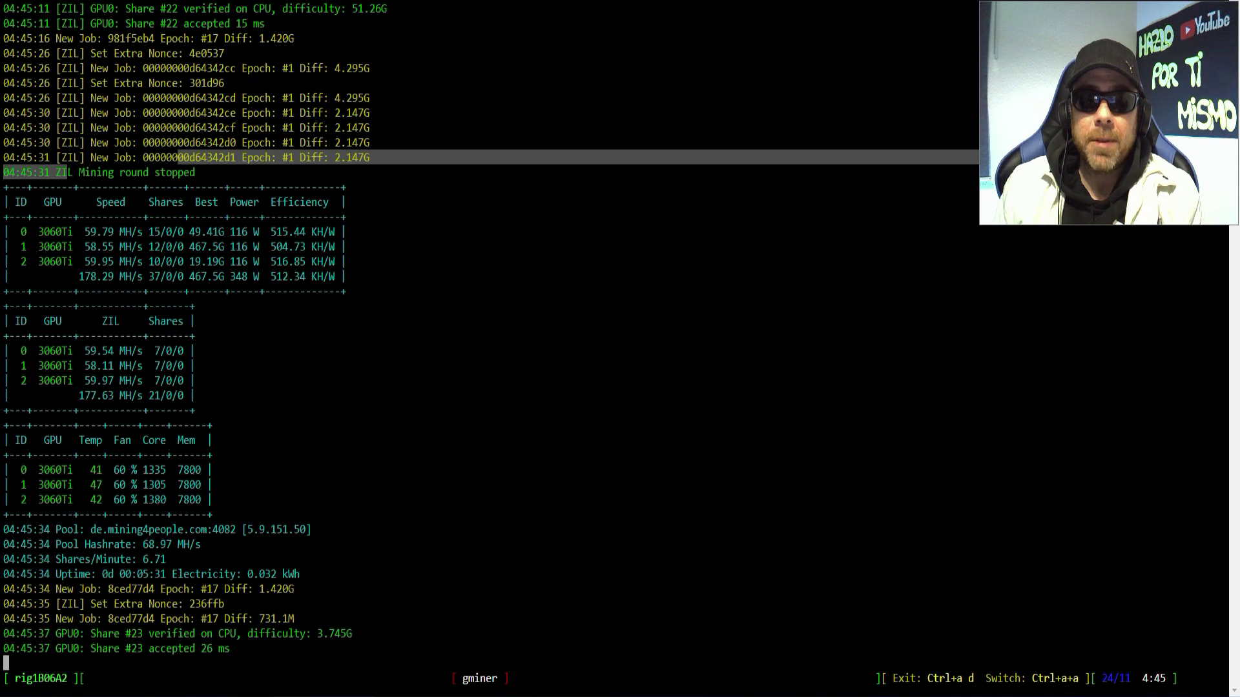
pyautogui.click(543, 279)
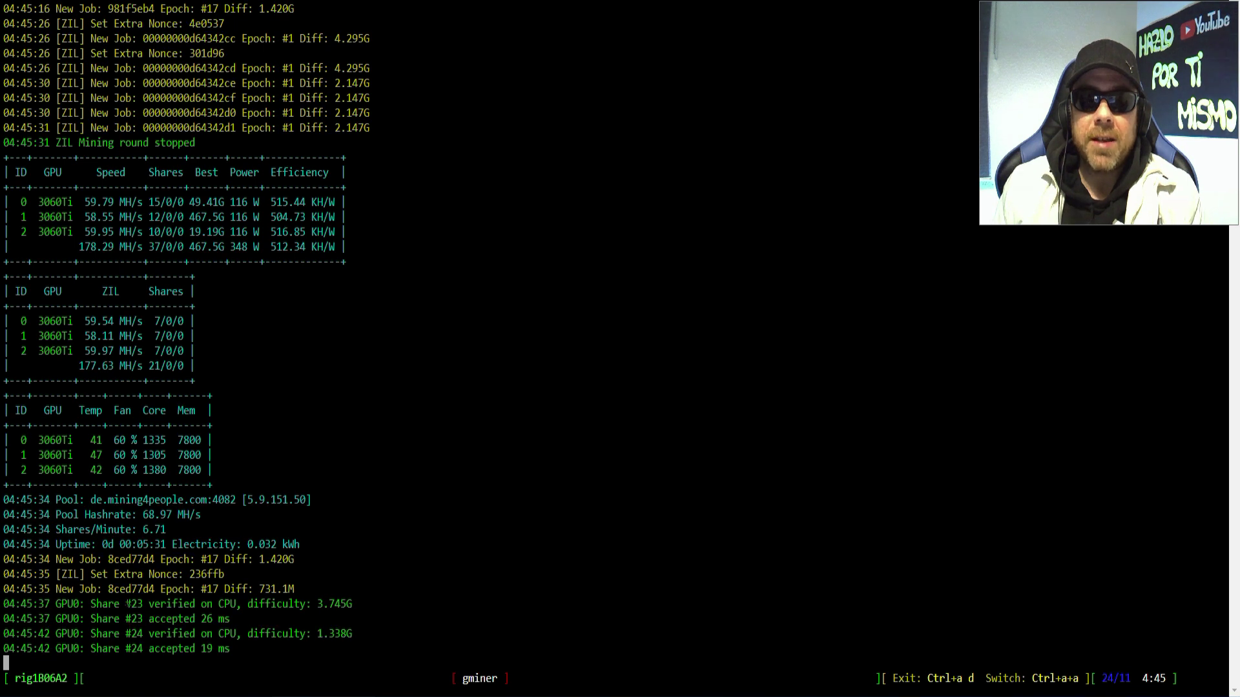
pyautogui.moveTo(82, 603); pyautogui.dragTo(352, 634)
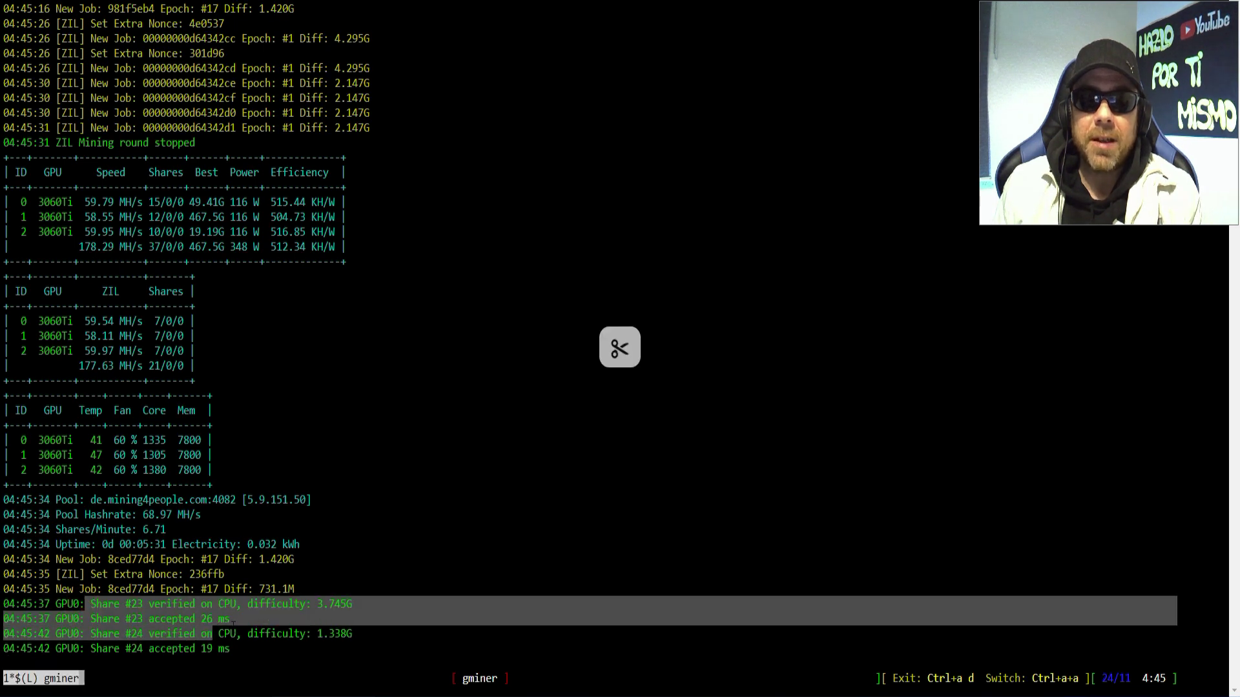
pyautogui.click(515, 502)
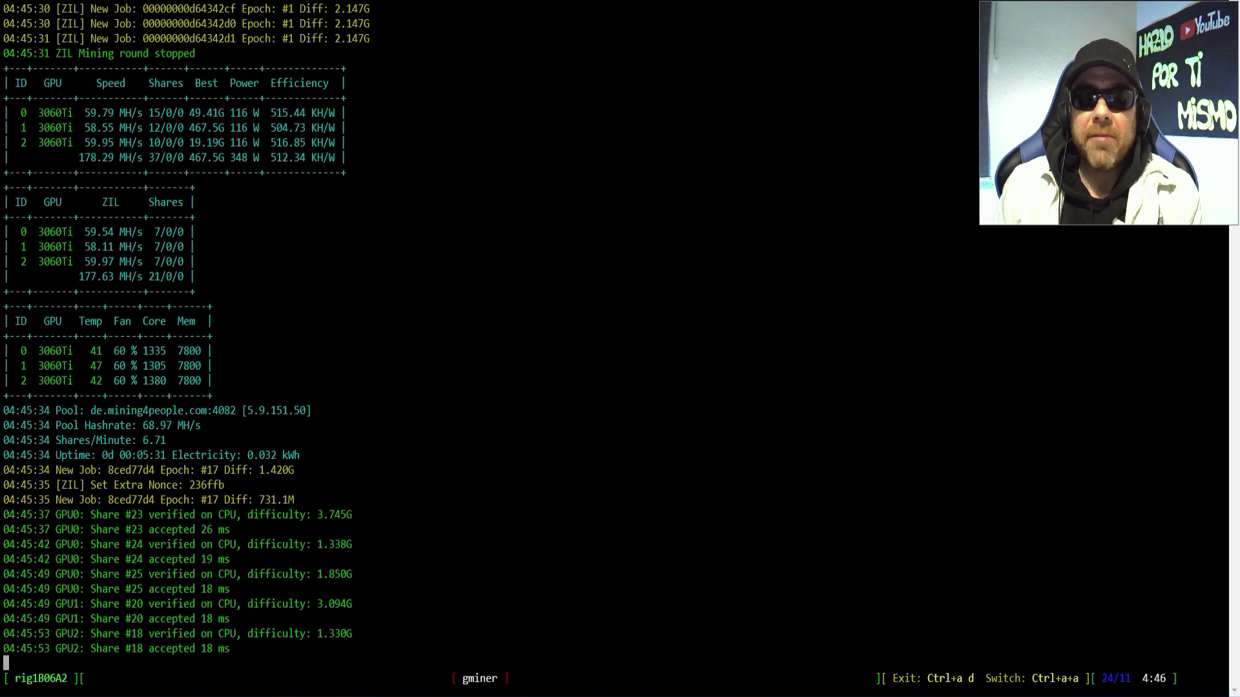
pyautogui.moveTo(107, 411); pyautogui.dragTo(184, 411)
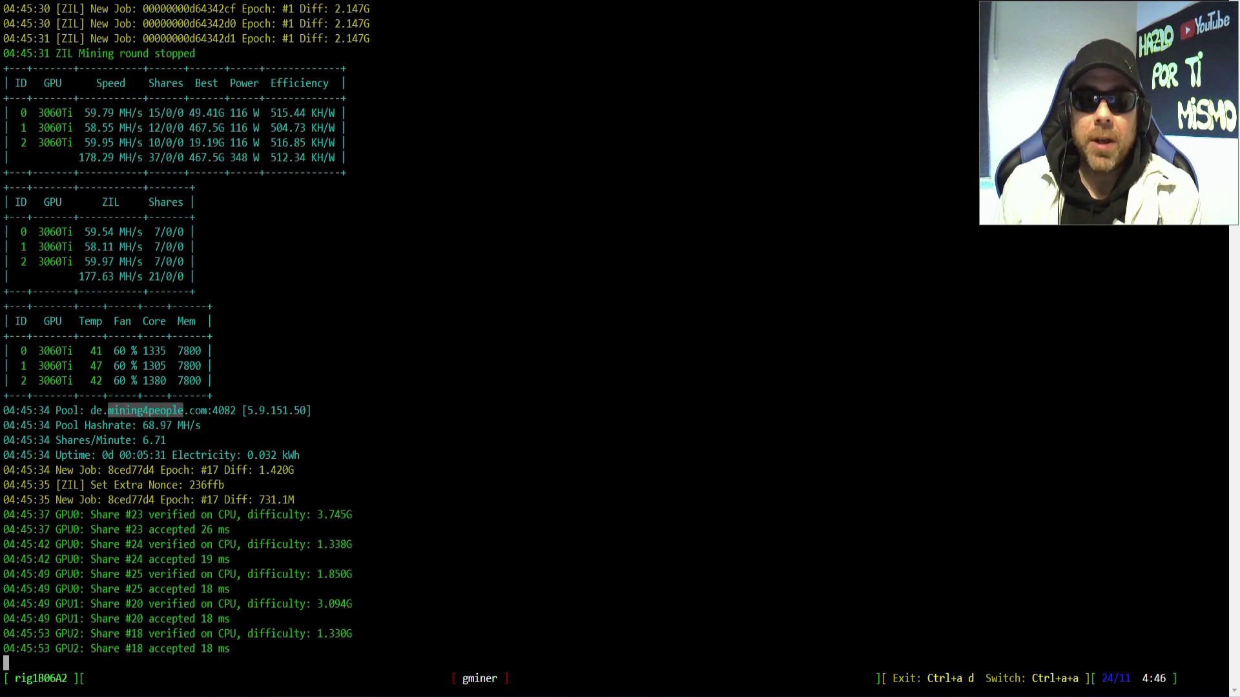
pyautogui.click(553, 516)
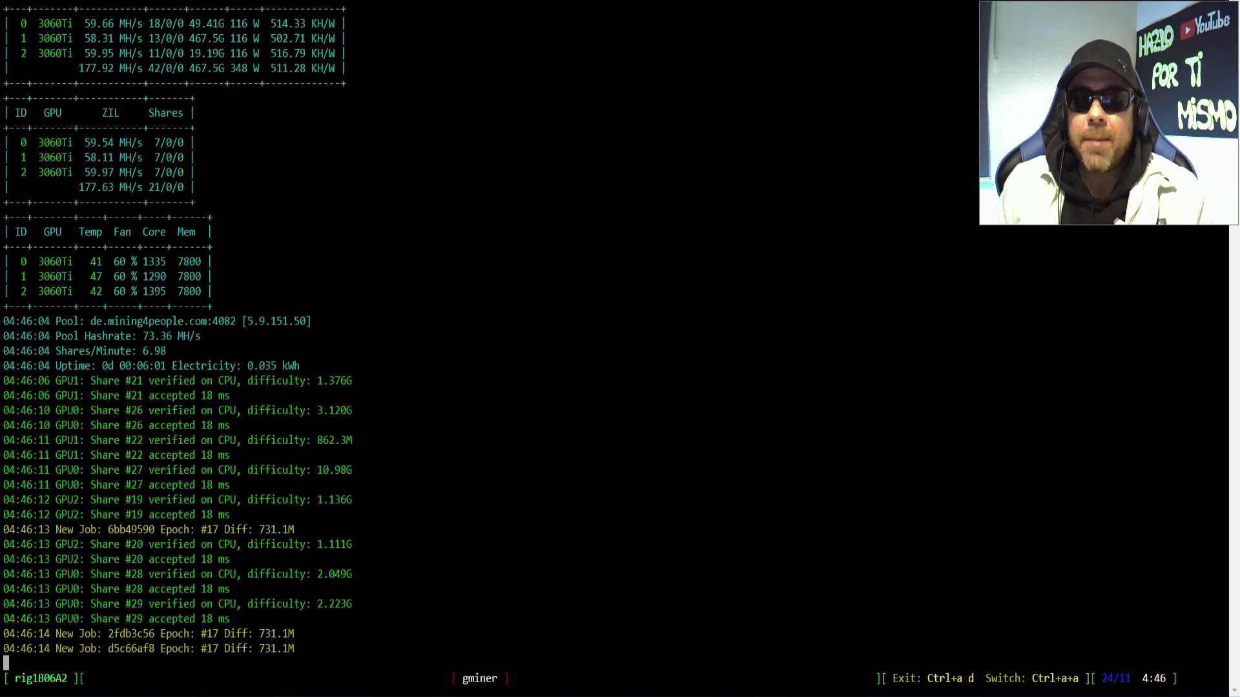
pyautogui.hotkey('ctrl', 'a')
pyautogui.press('w')
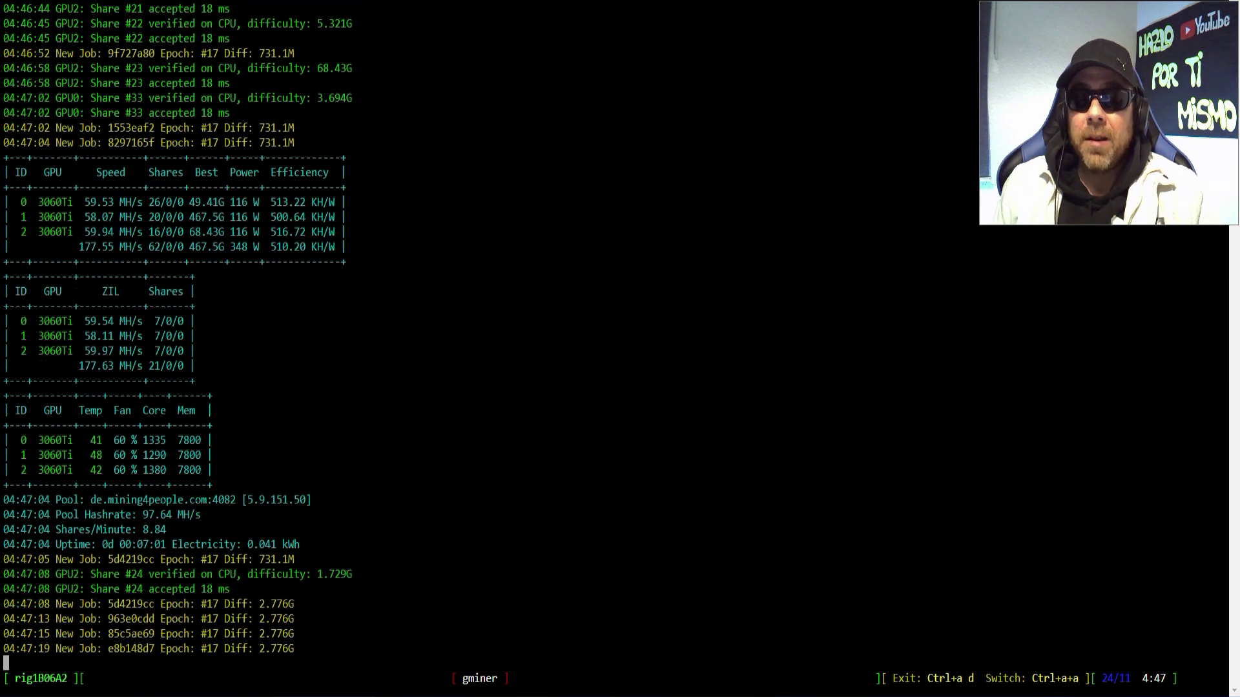
pyautogui.hotkey('ctrl', 'a')
pyautogui.press('w')
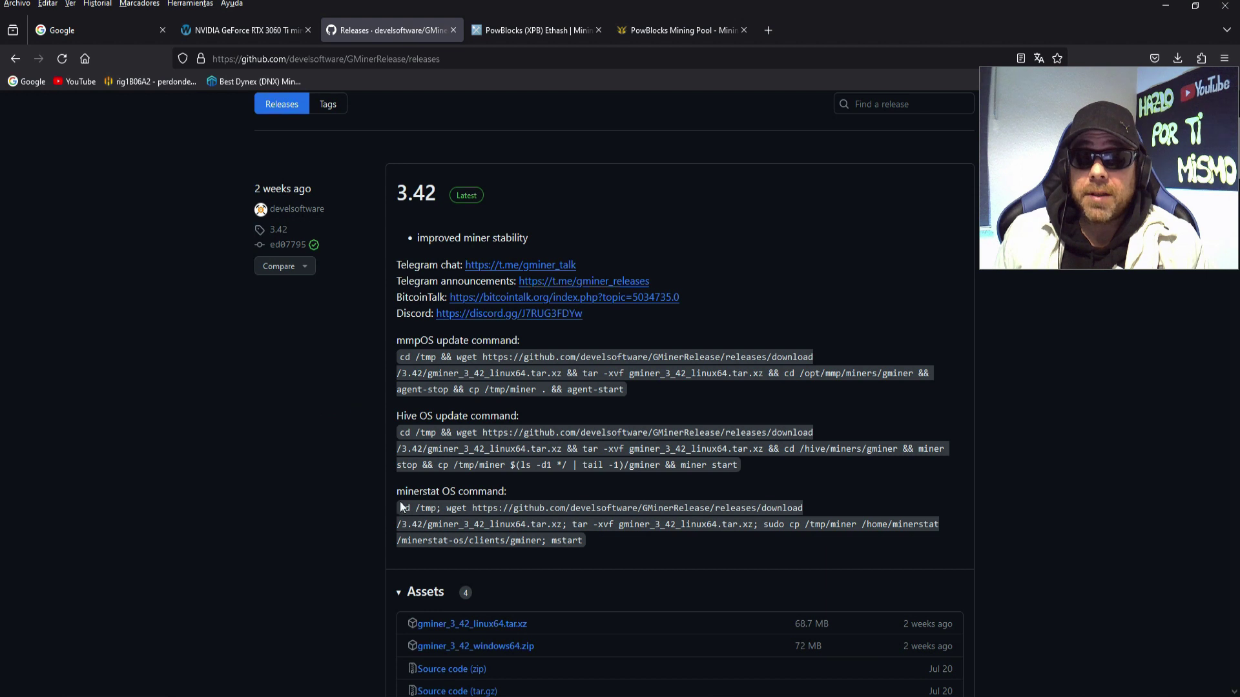
# Locate the Windows package gminer_3_42_windows64.zip among the GMiner 3.42 release assets, and open the pruebas folder on the desktop.
pyautogui.scroll(-2, 327, 434)
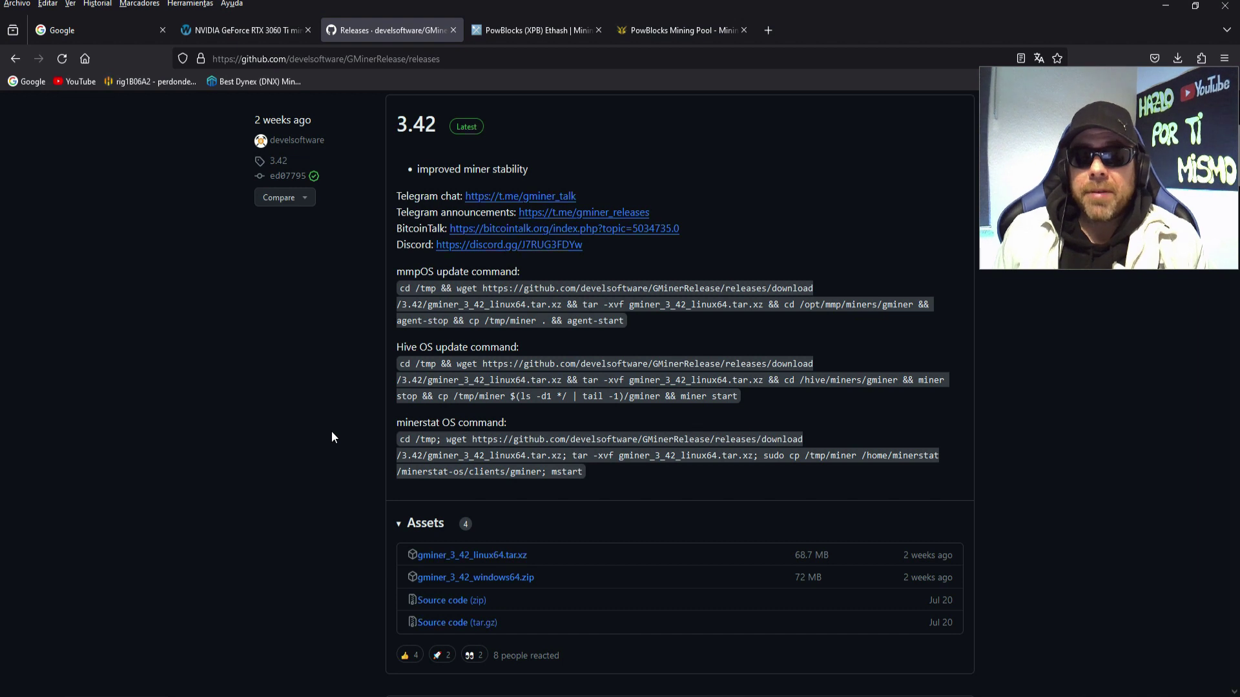
pyautogui.scroll(-1, 329, 429)
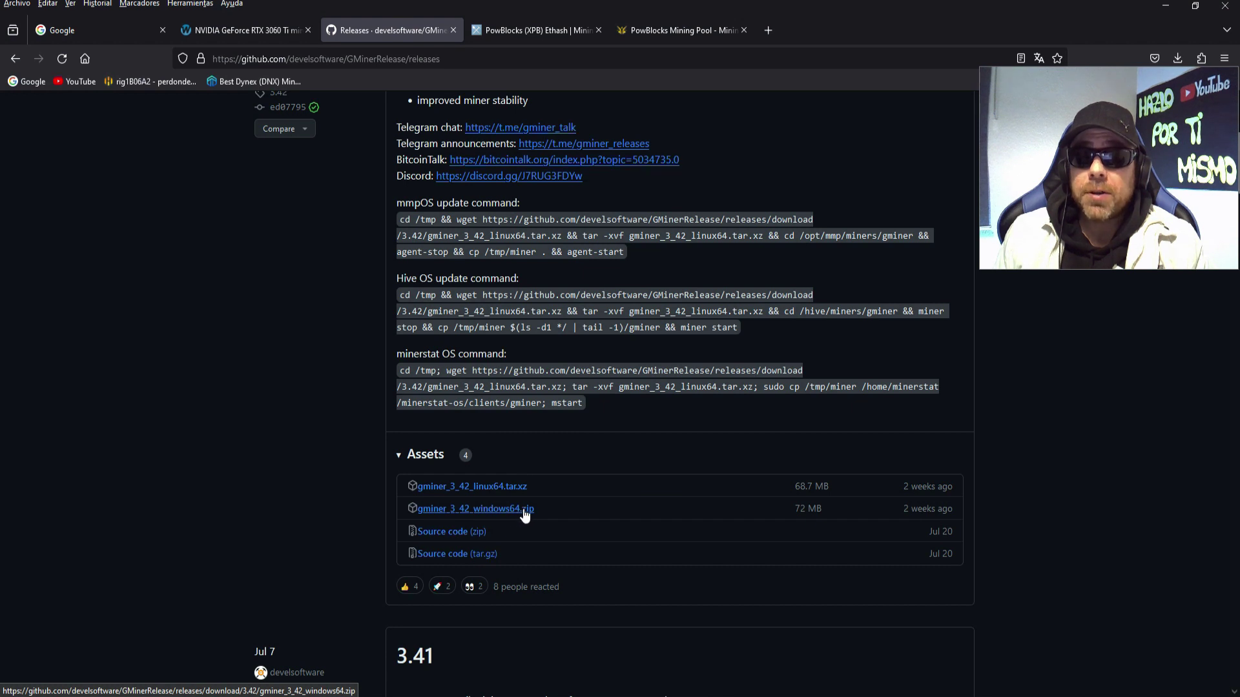
pyautogui.click(1167, 5)
pyautogui.doubleClick(31, 615)
pyautogui.click(595, 268)
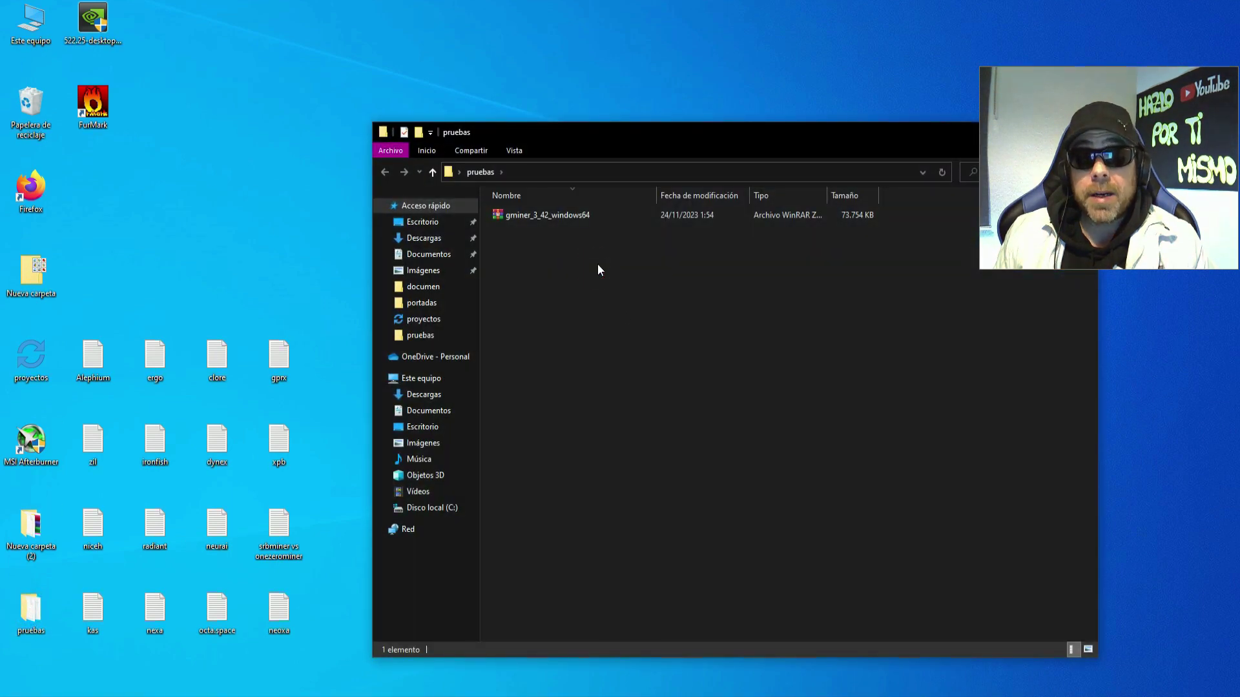
# Extract the gminer_3_42_windows64 archive into a folder of the same name and open that folder.
pyautogui.rightClick(542, 216)
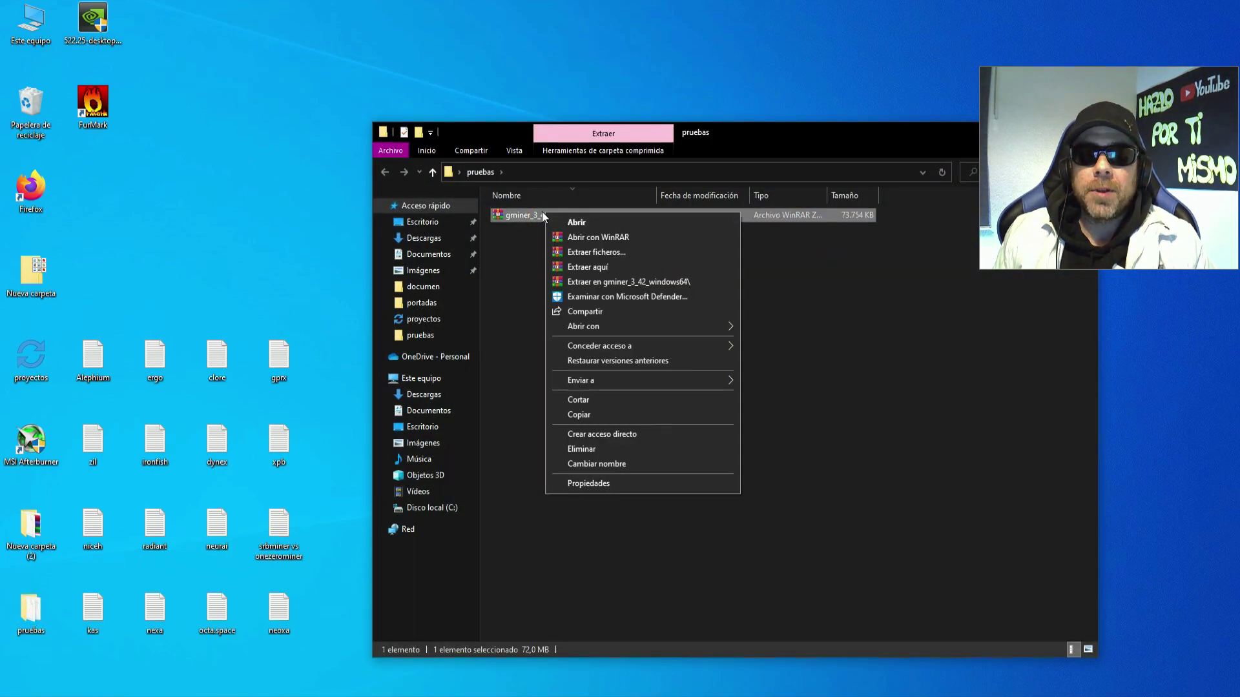
pyautogui.click(611, 285)
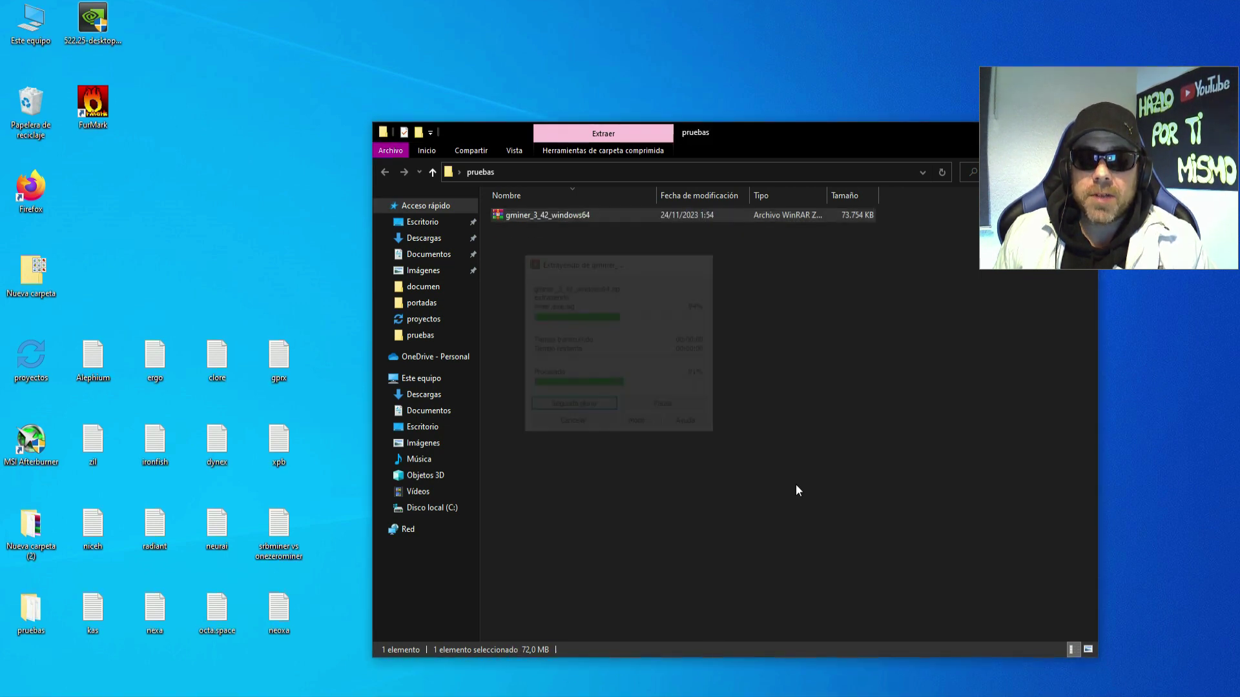
pyautogui.click(561, 226)
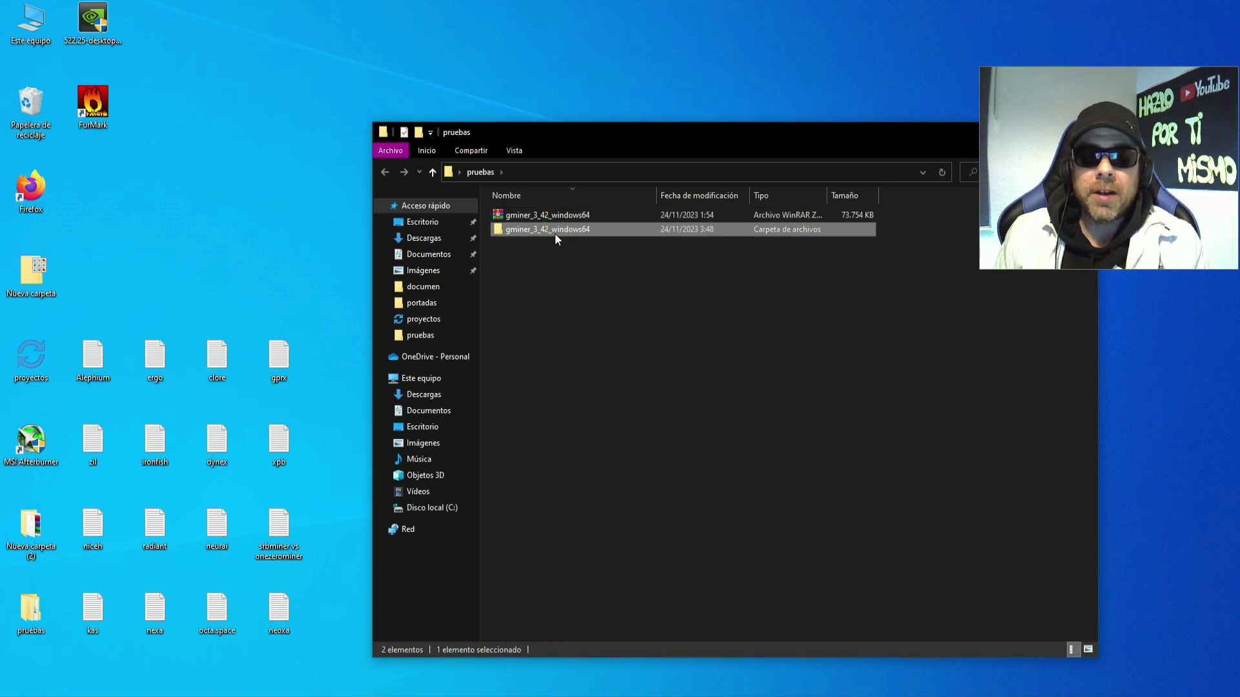
pyautogui.doubleClick(559, 229)
# Duplicate the mine_ethw batch file within the gminer_3_42_windows64 folder.
pyautogui.scroll(-2, 593, 381)
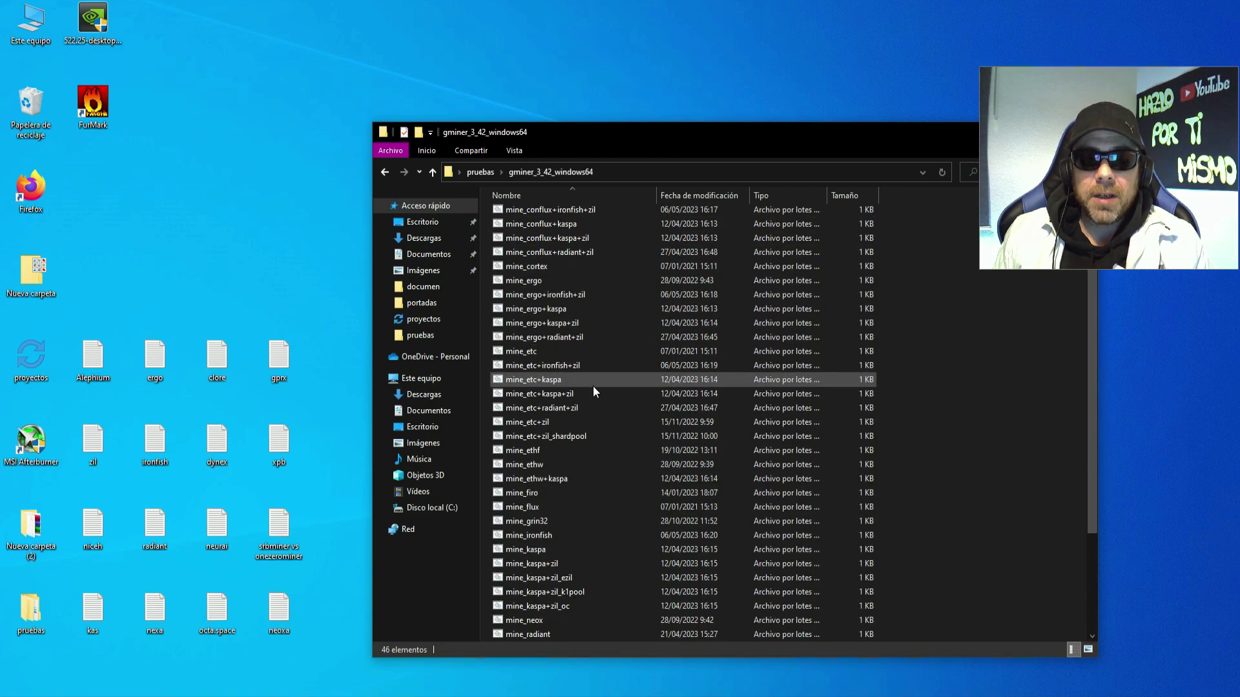
pyautogui.click(548, 464)
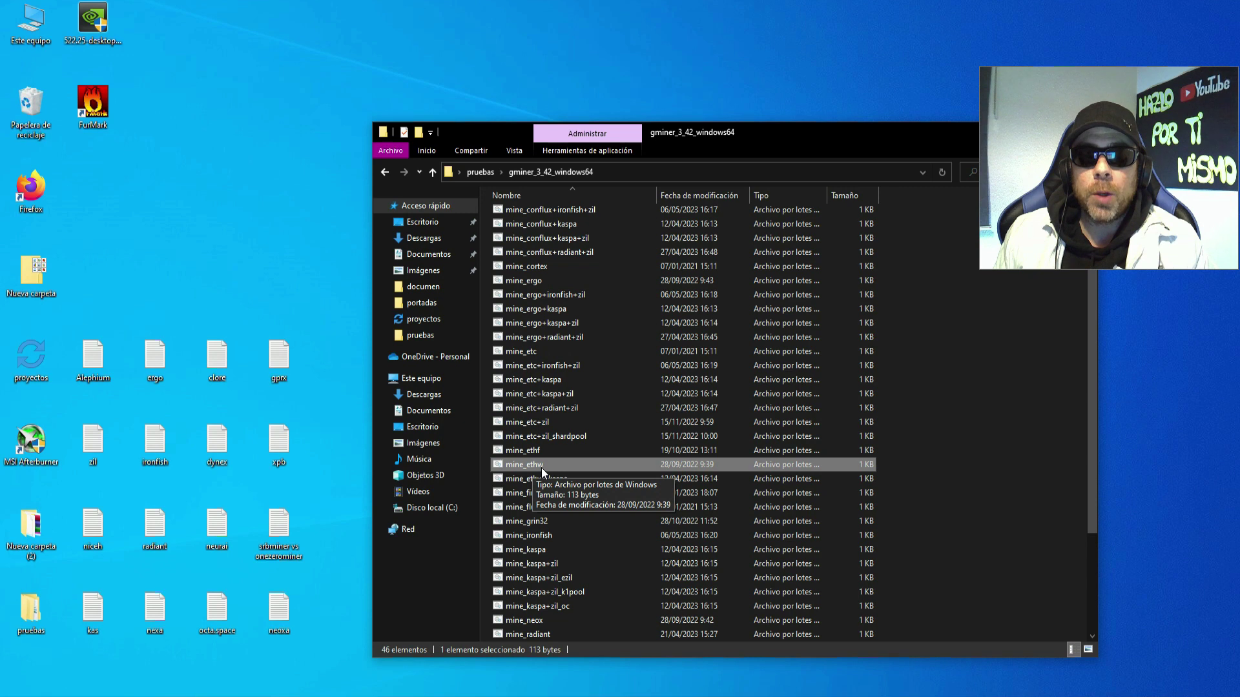
pyautogui.click(910, 464)
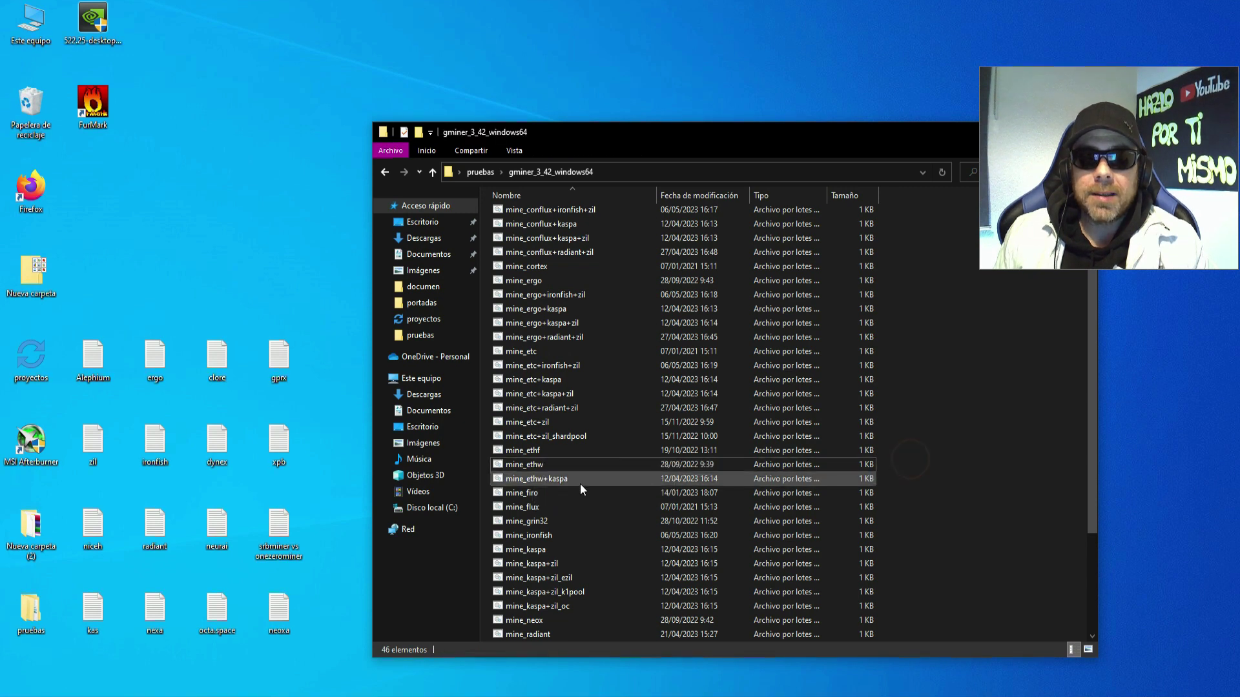
pyautogui.rightClick(539, 463)
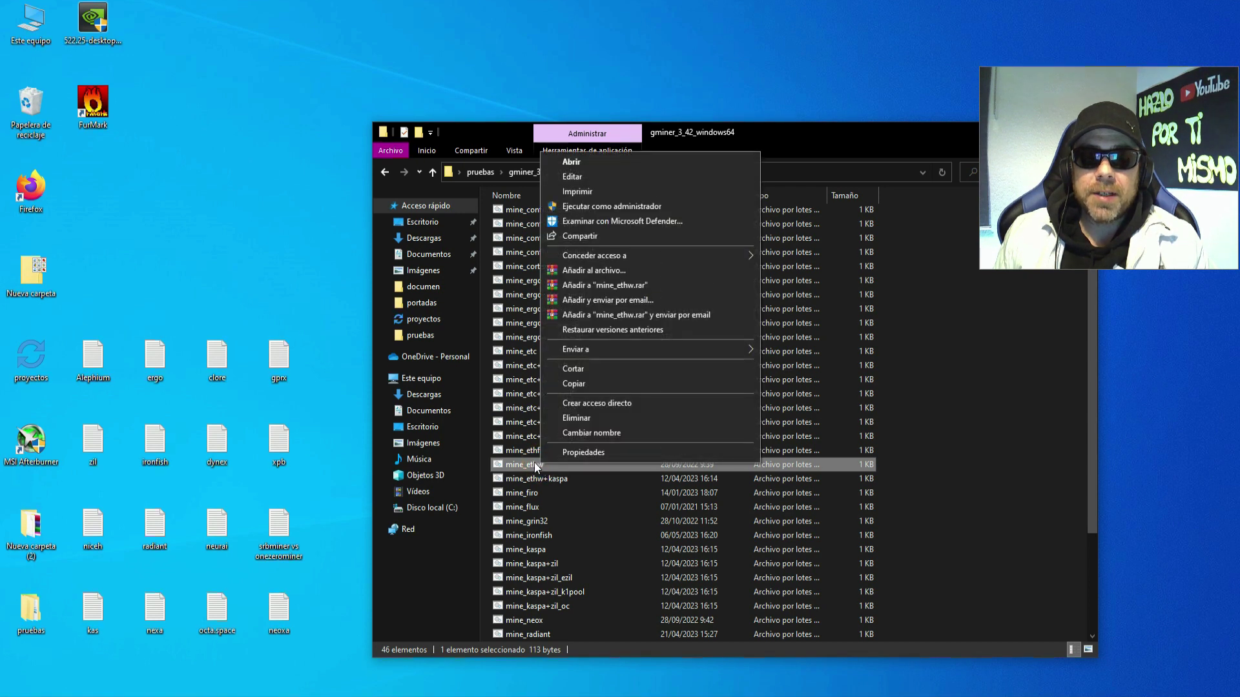
pyautogui.click(577, 383)
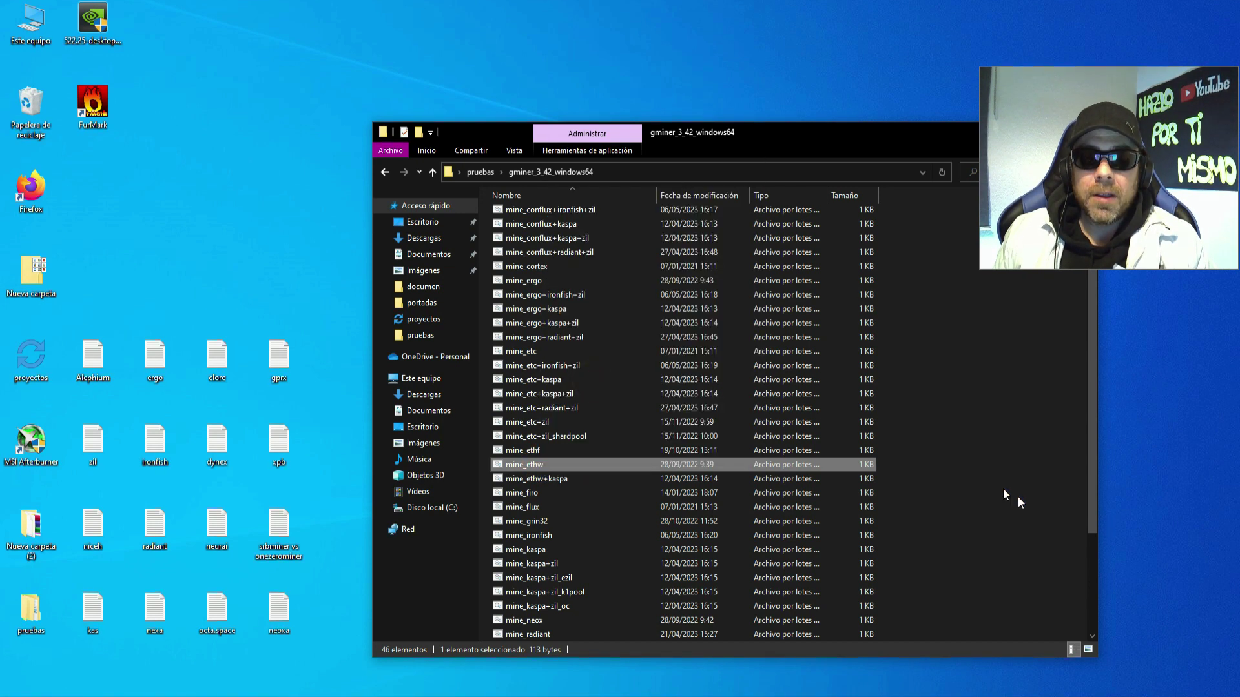
pyautogui.rightClick(959, 485)
pyautogui.click(986, 580)
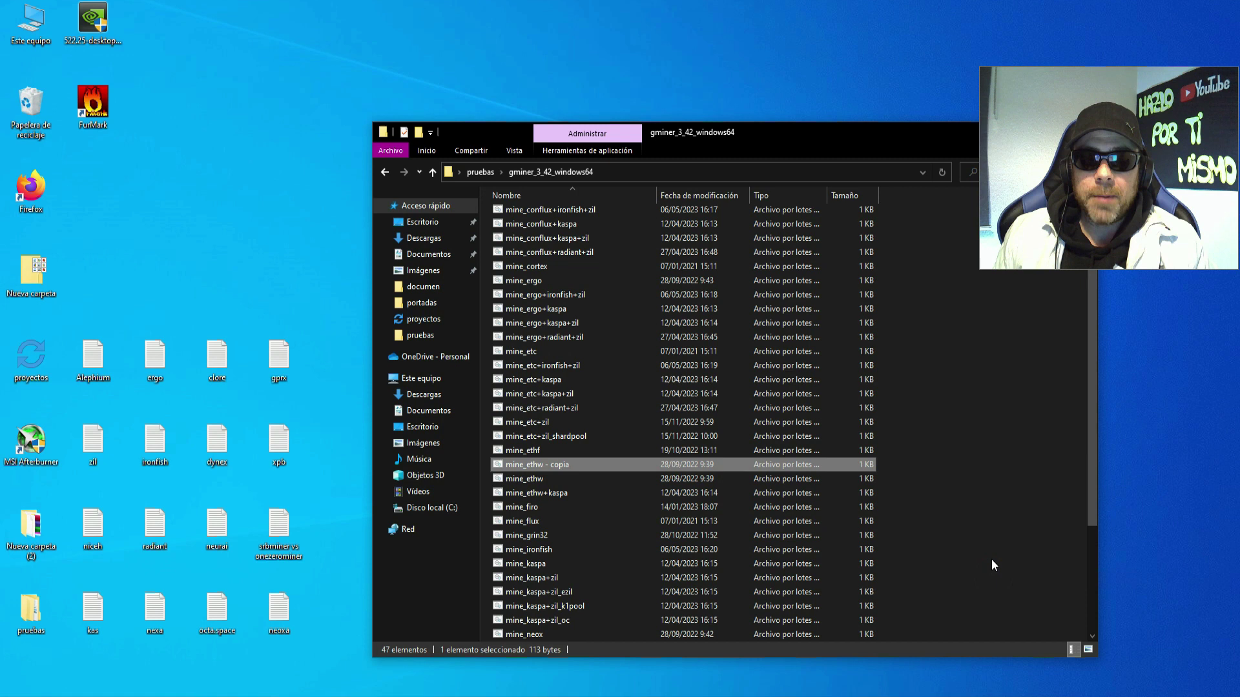
# Rename the copy of the mine_ethw batch file as mine_xpb.
pyautogui.rightClick(559, 465)
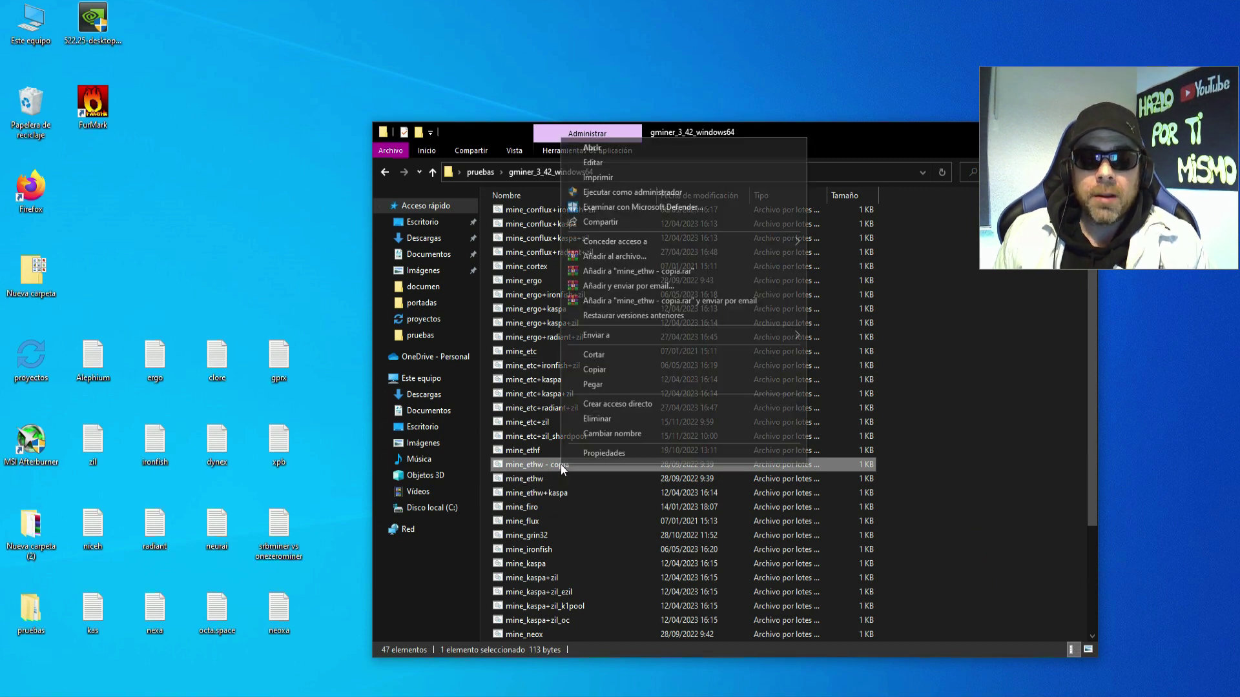
pyautogui.click(605, 432)
pyautogui.moveTo(584, 464); pyautogui.dragTo(525, 465)
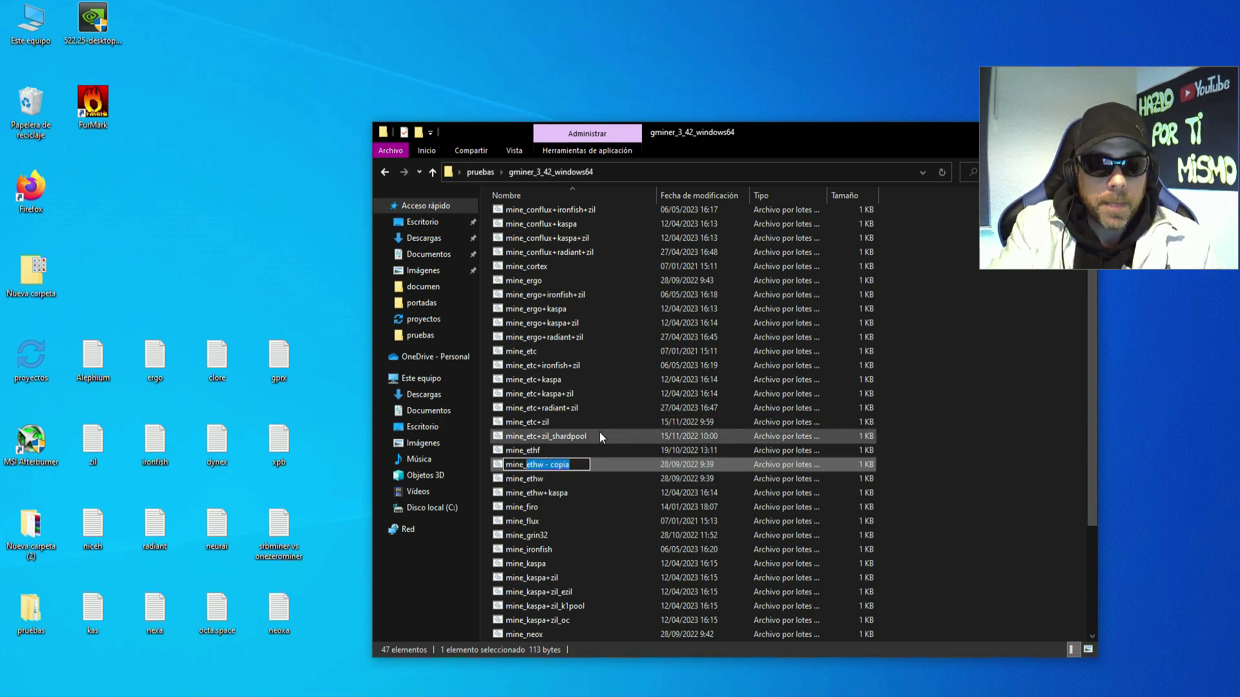
pyautogui.write('xpb')
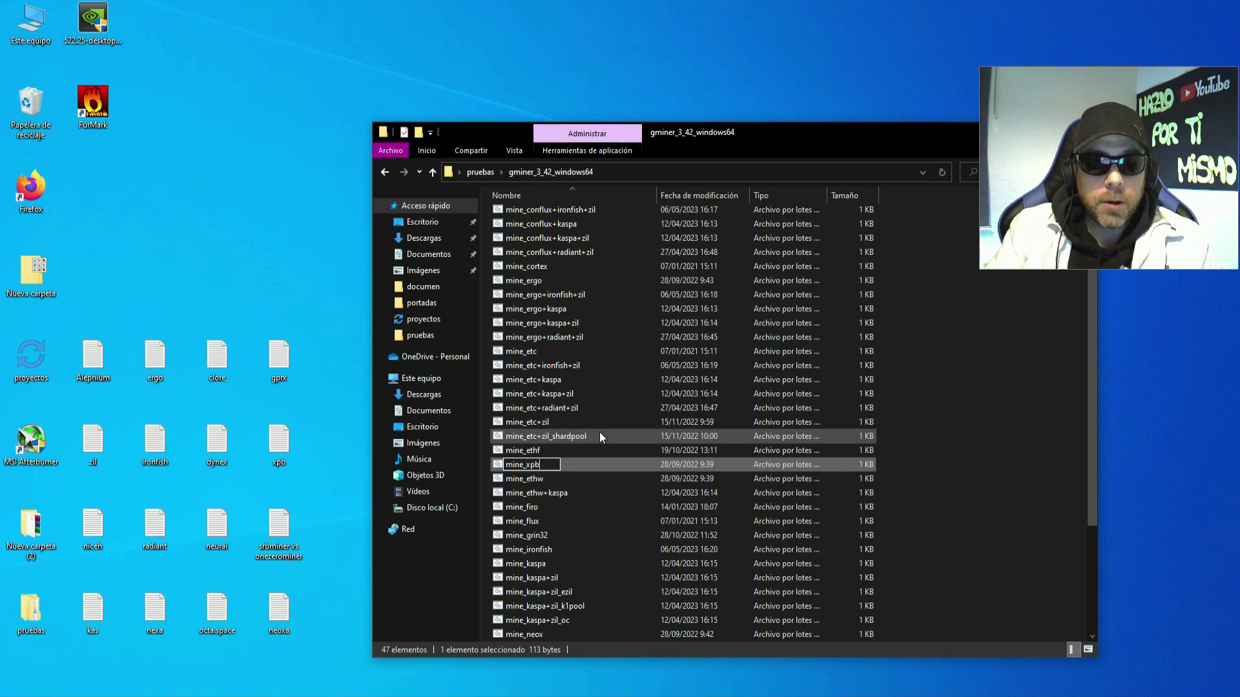
pyautogui.click(959, 430)
# Open the mine_xpb batch file for editing in Notepad.
pyautogui.scroll(-4, 945, 447)
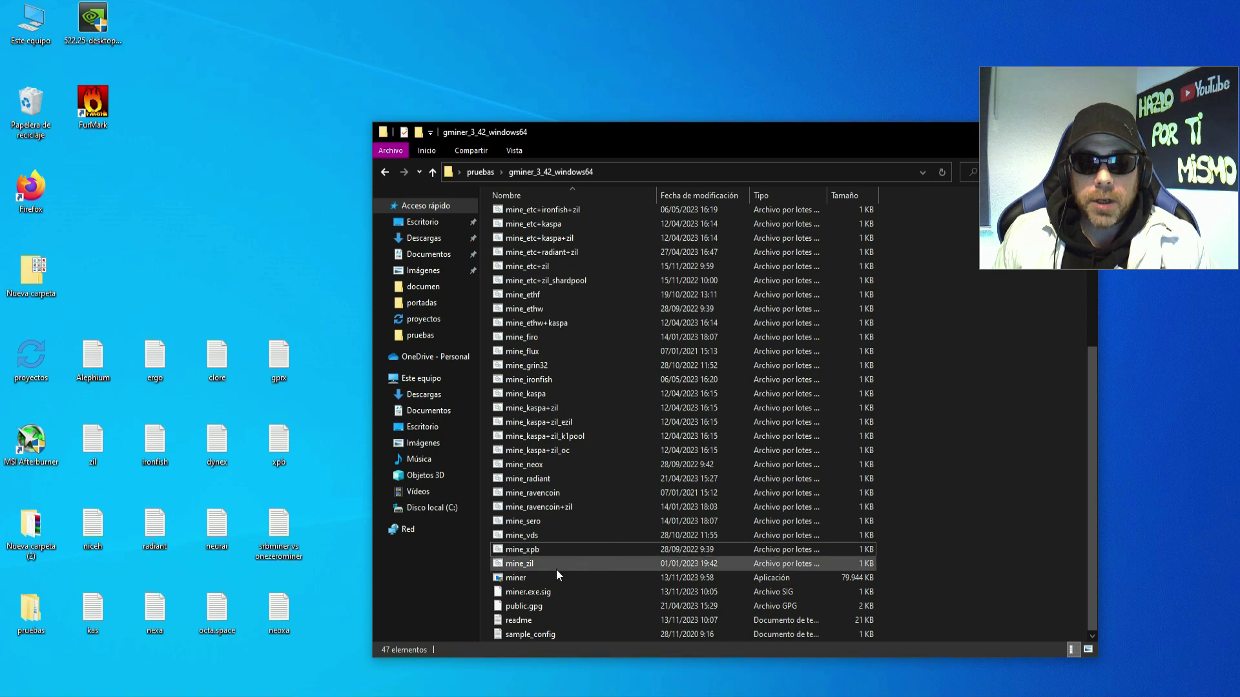
pyautogui.click(539, 548)
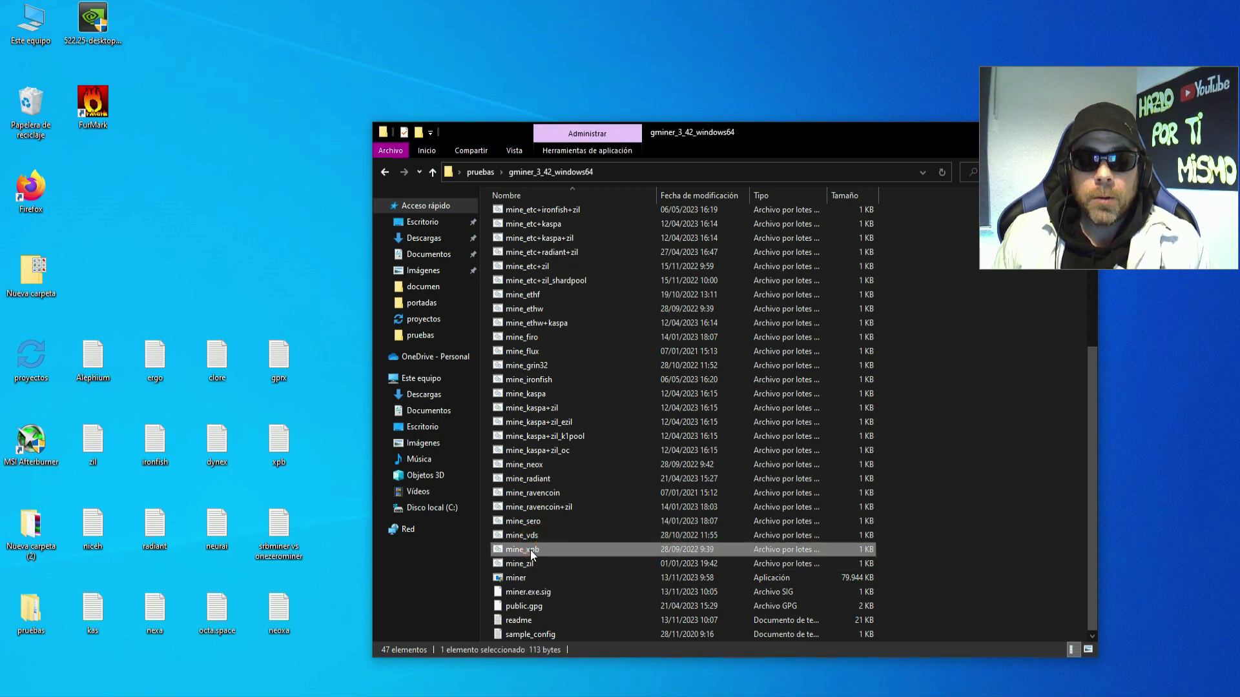
pyautogui.rightClick(530, 555)
pyautogui.click(598, 254)
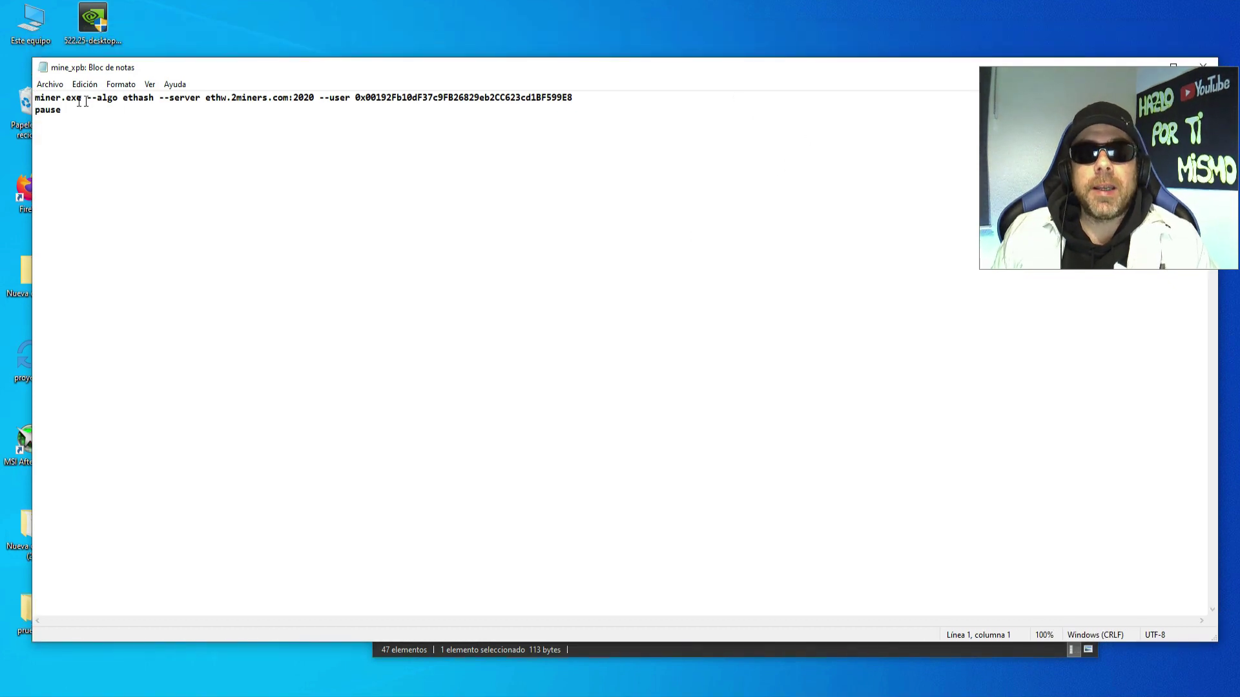
# Replace the miner.exe line with the copied ethash command using fi.mining4people.com:4082 and the daggerhashimoto.auto.nicehash.com:443 ZIL server.
pyautogui.moveTo(97, 98); pyautogui.dragTo(155, 97)
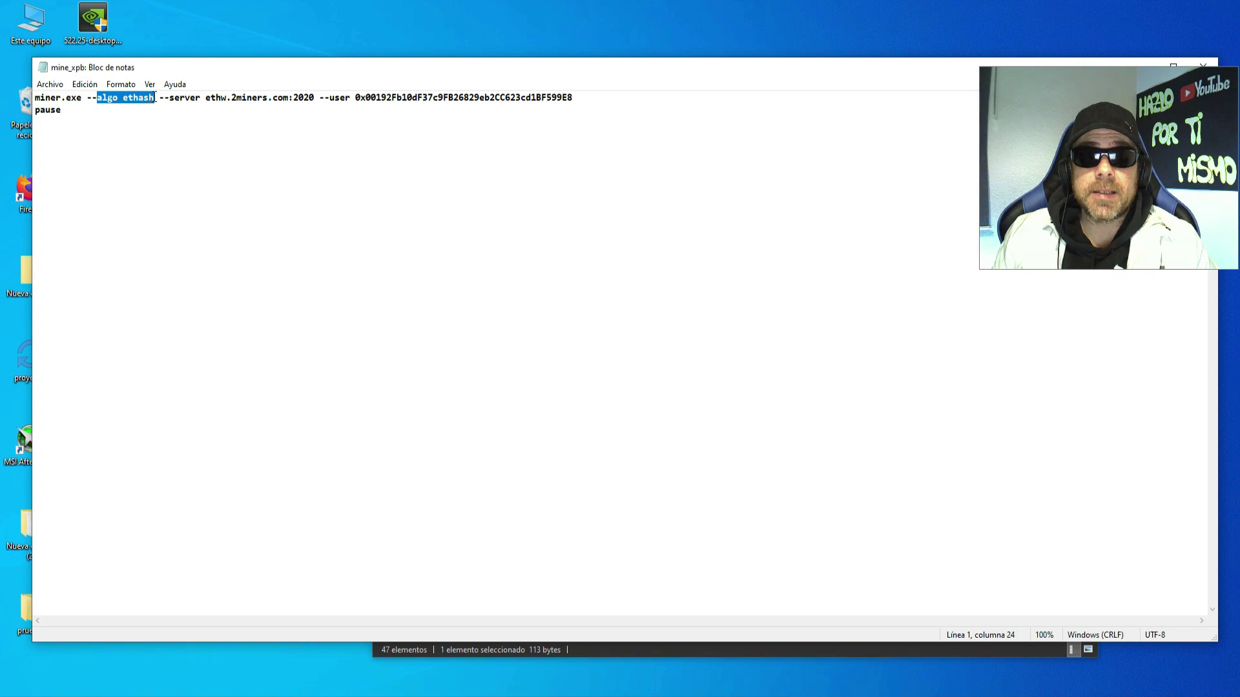
pyautogui.click(224, 101)
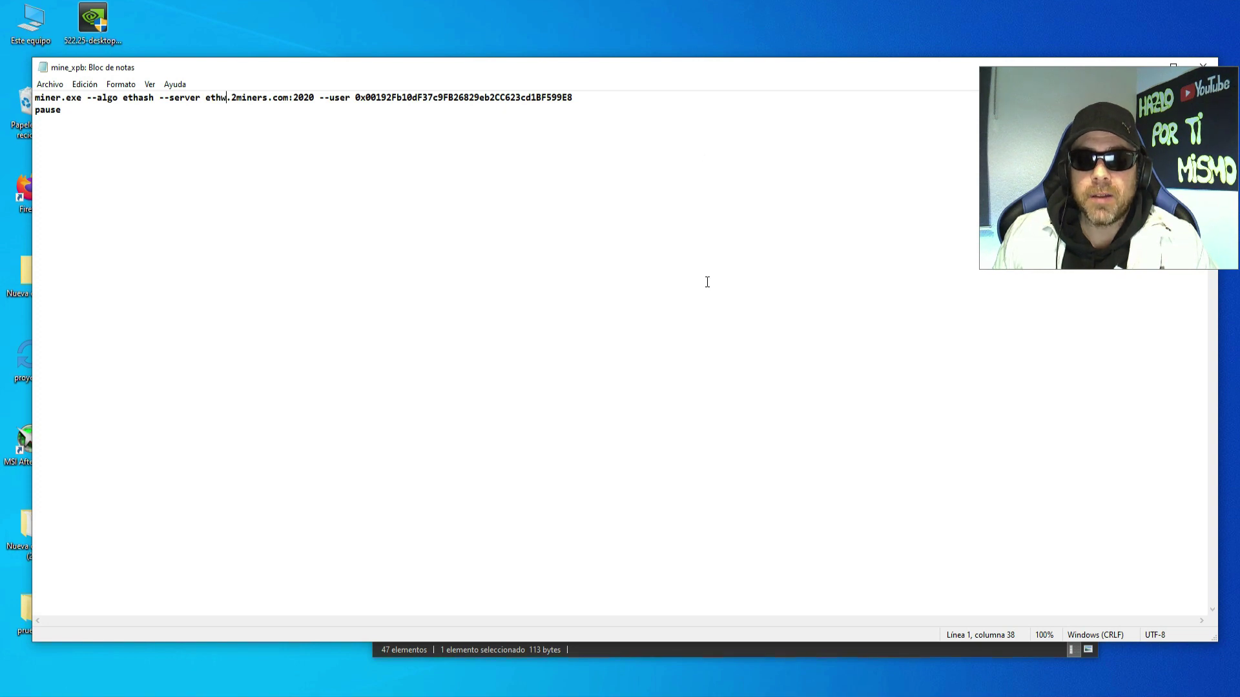
pyautogui.click(572, 97)
pyautogui.moveTo(572, 97); pyautogui.dragTo(32, 94)
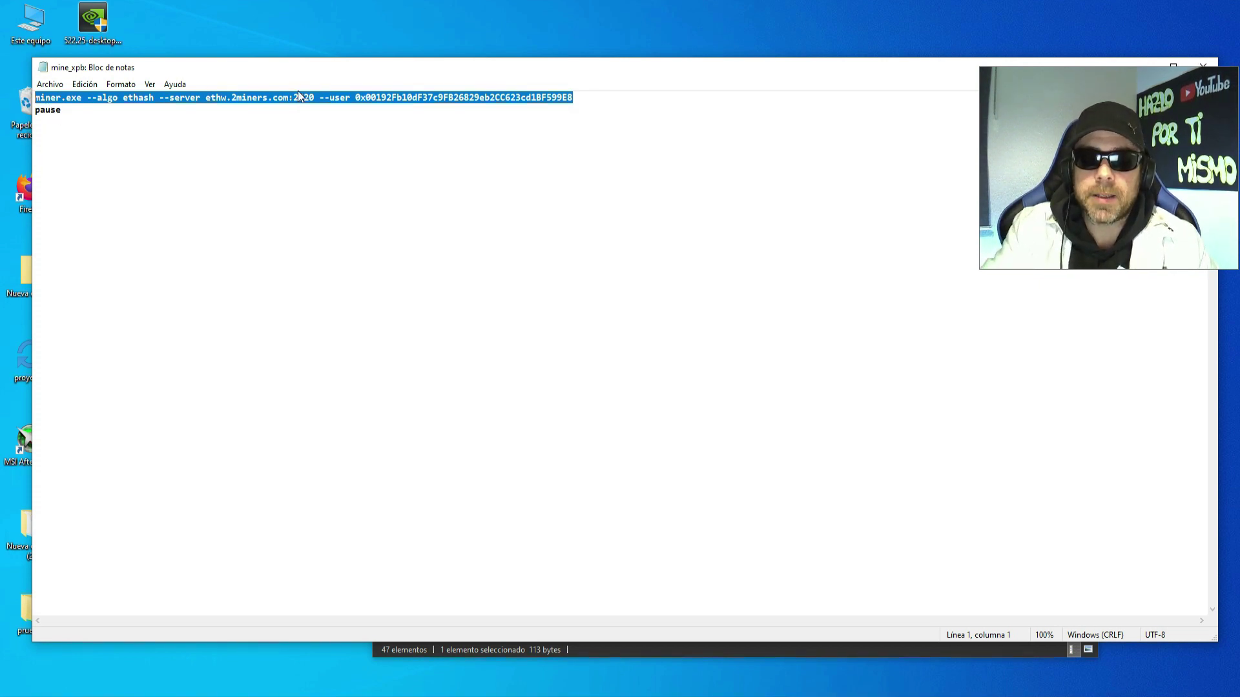
pyautogui.press('Delete')
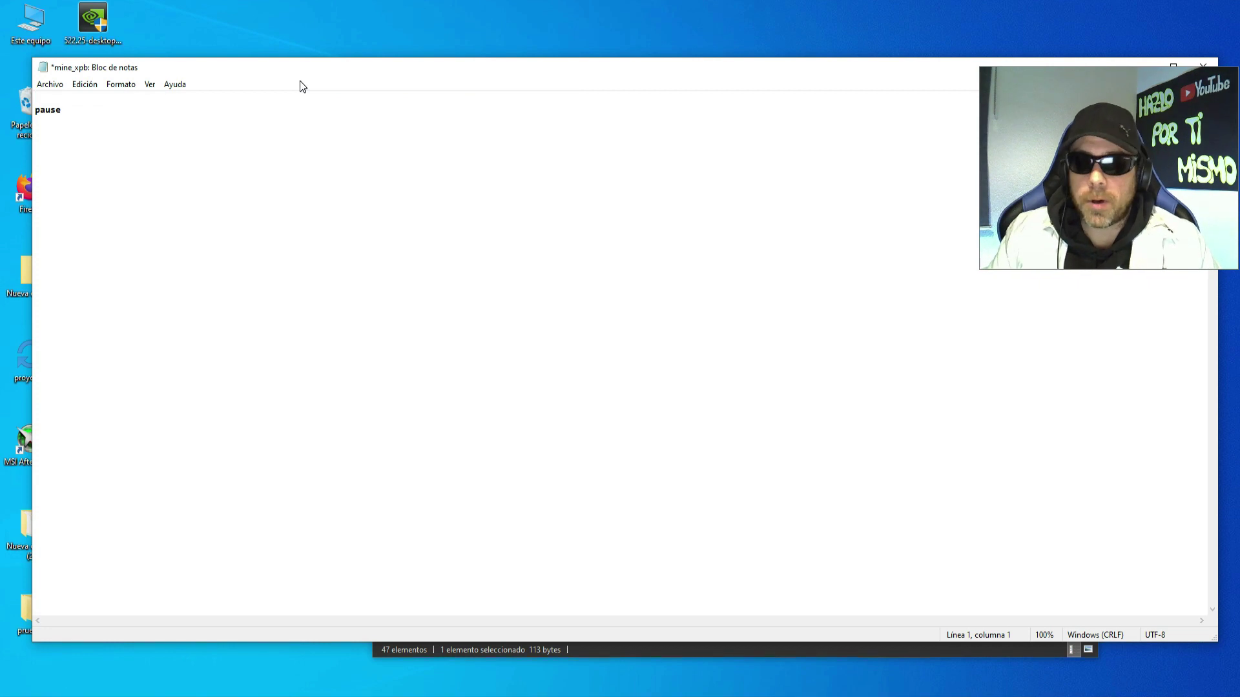
pyautogui.hotkey('ctrl', 'v')
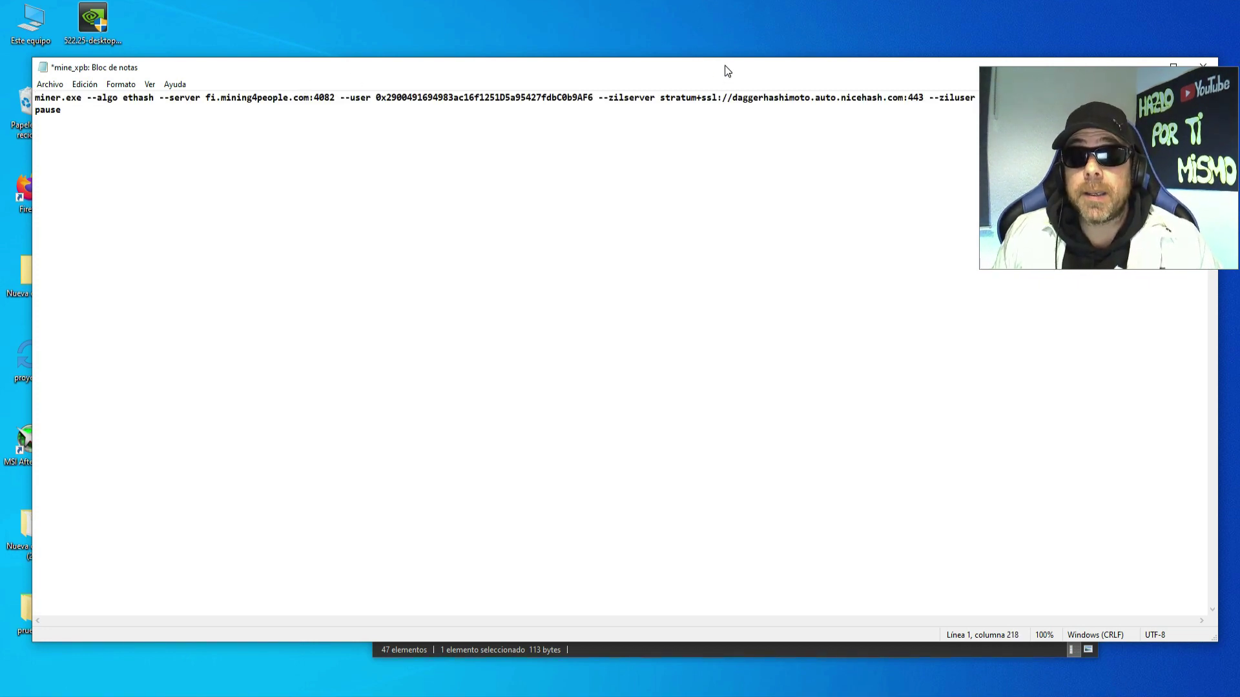
pyautogui.moveTo(727, 68); pyautogui.dragTo(737, 298)
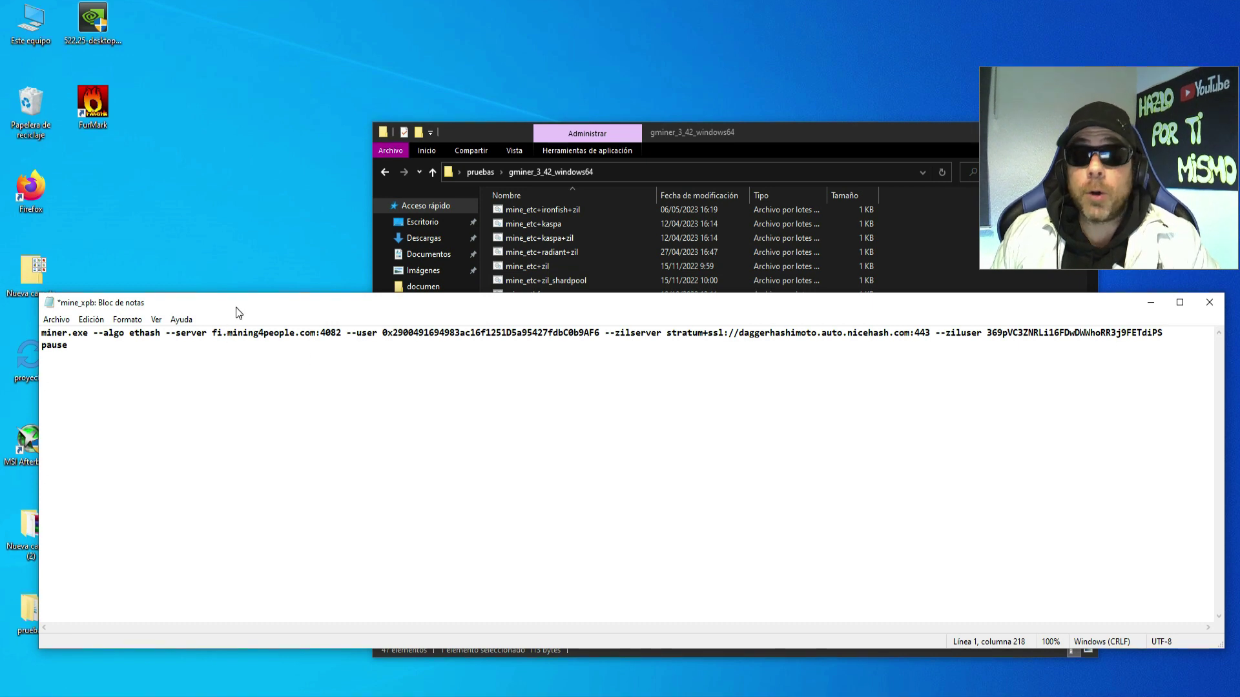
# Delete the --zilserver and --ziluser parameters and their values from the end of the miner command.
pyautogui.moveTo(212, 332); pyautogui.dragTo(337, 331)
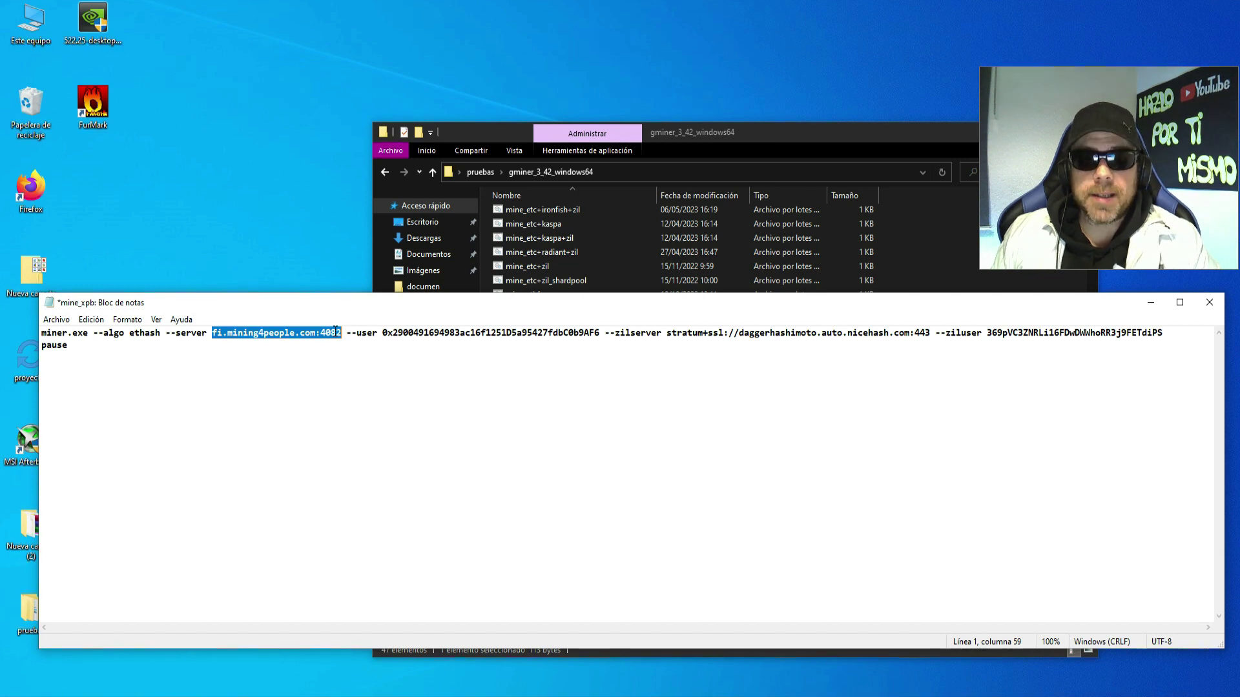
pyautogui.moveTo(383, 333); pyautogui.dragTo(599, 333)
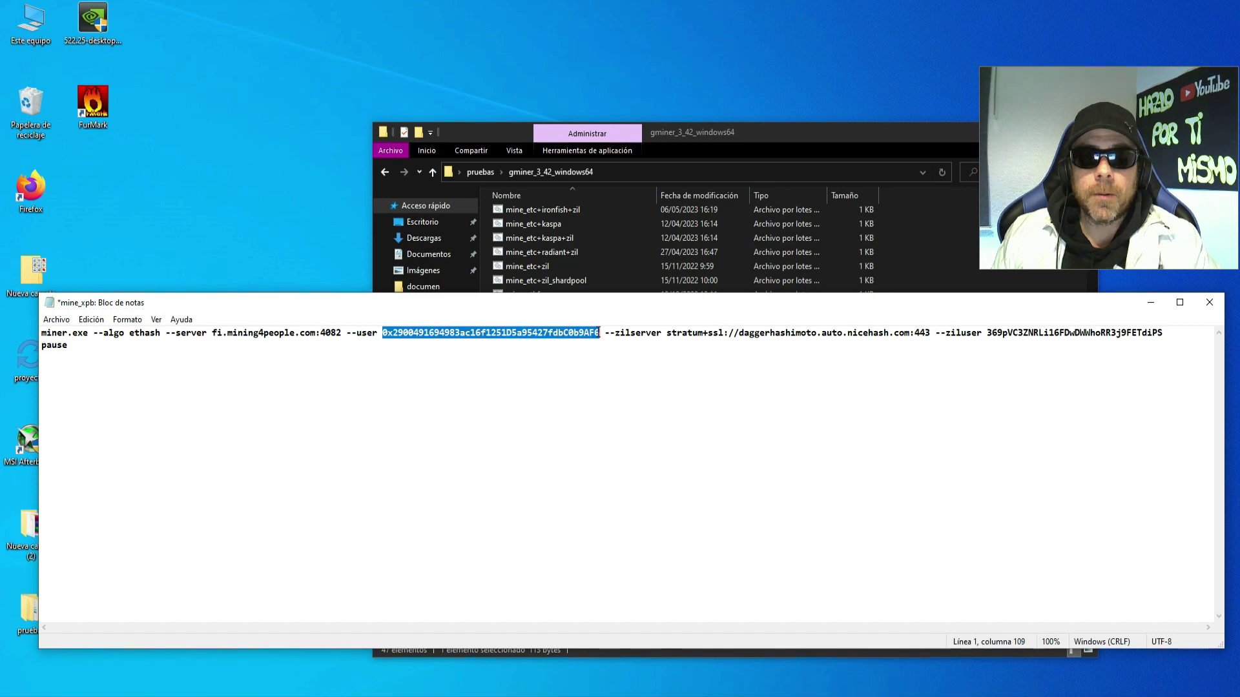
pyautogui.click(607, 333)
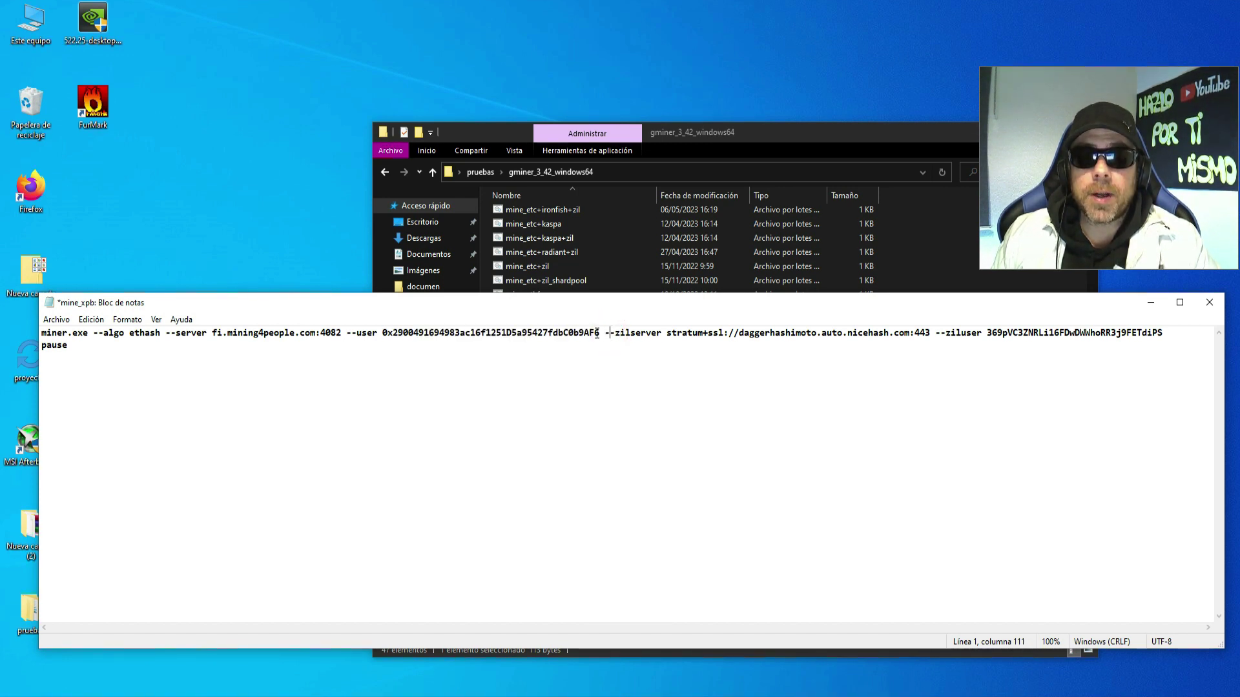
pyautogui.click(600, 332)
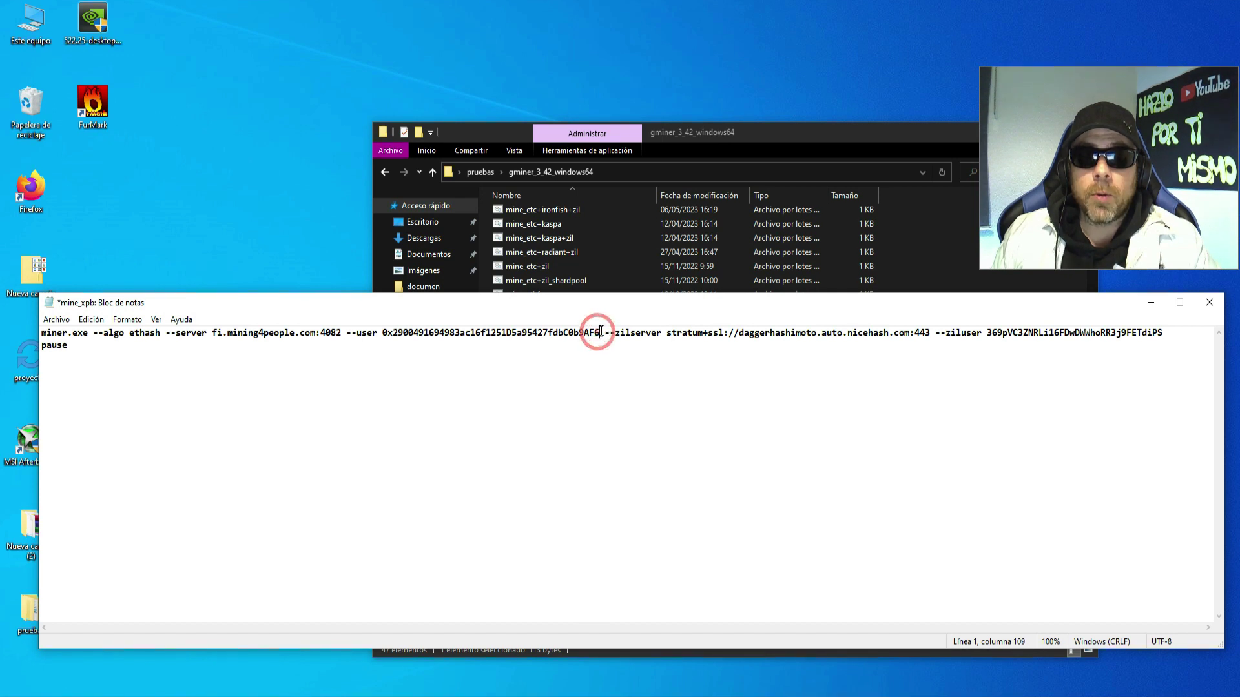
pyautogui.moveTo(600, 332); pyautogui.dragTo(1182, 330)
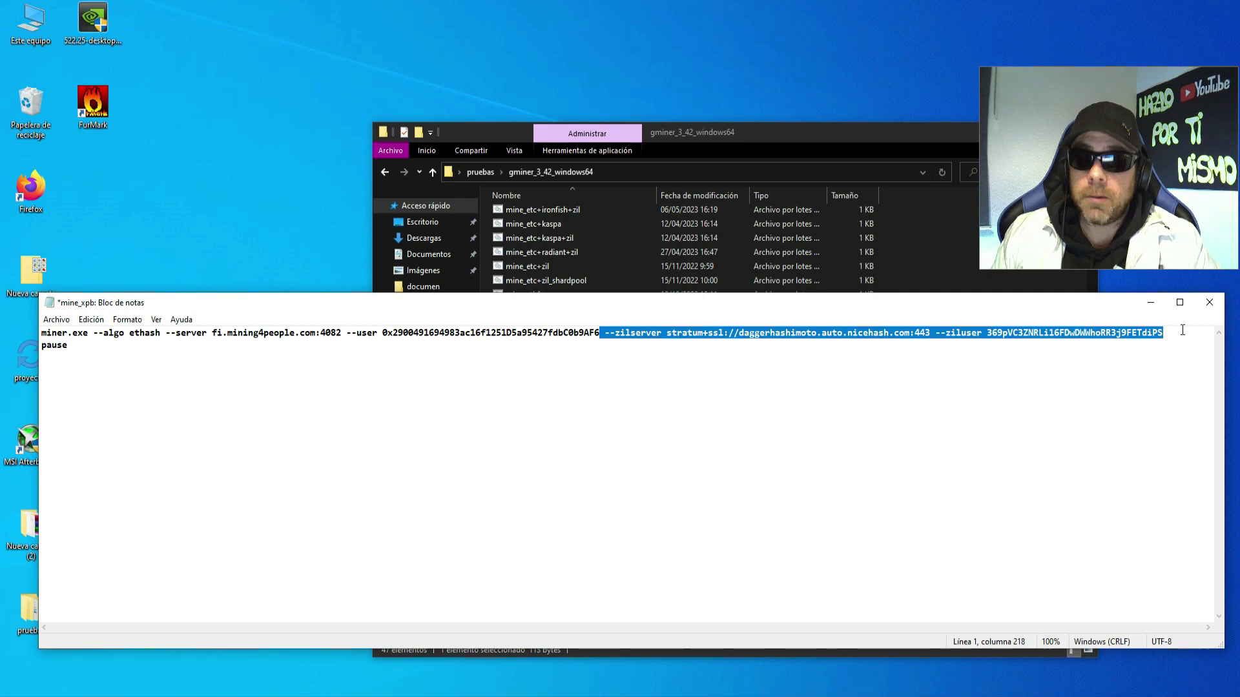
pyautogui.press('Delete')
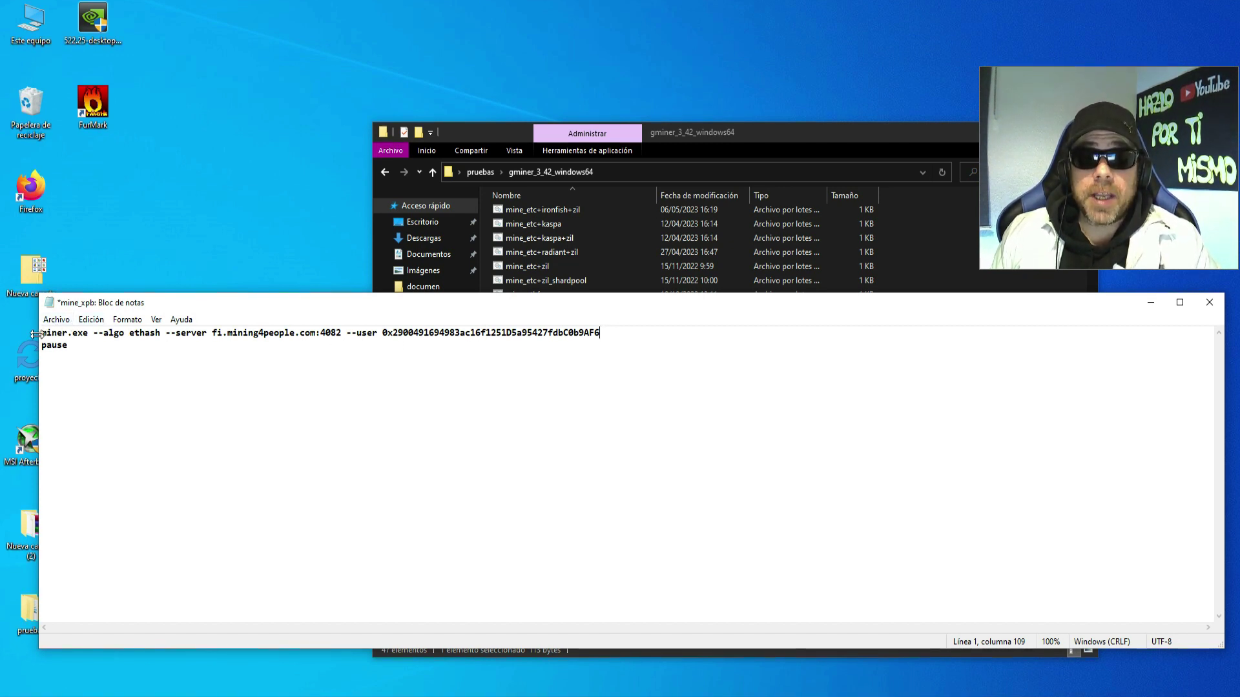
# Replace the shortened miner command with the full copied XPB+ZIL command, including the --zilserver and --ziluser parameters.
pyautogui.moveTo(41, 334); pyautogui.dragTo(615, 331)
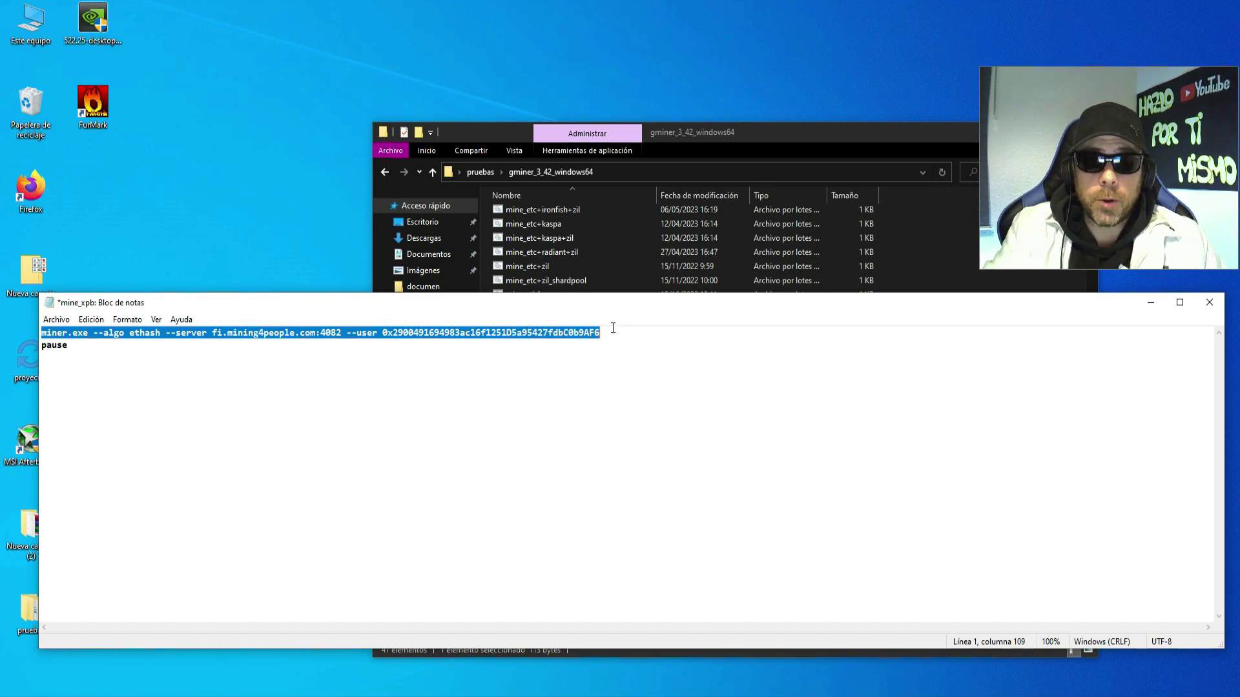
pyautogui.press('BackSpace')
pyautogui.hotkey('ctrl', 'v')
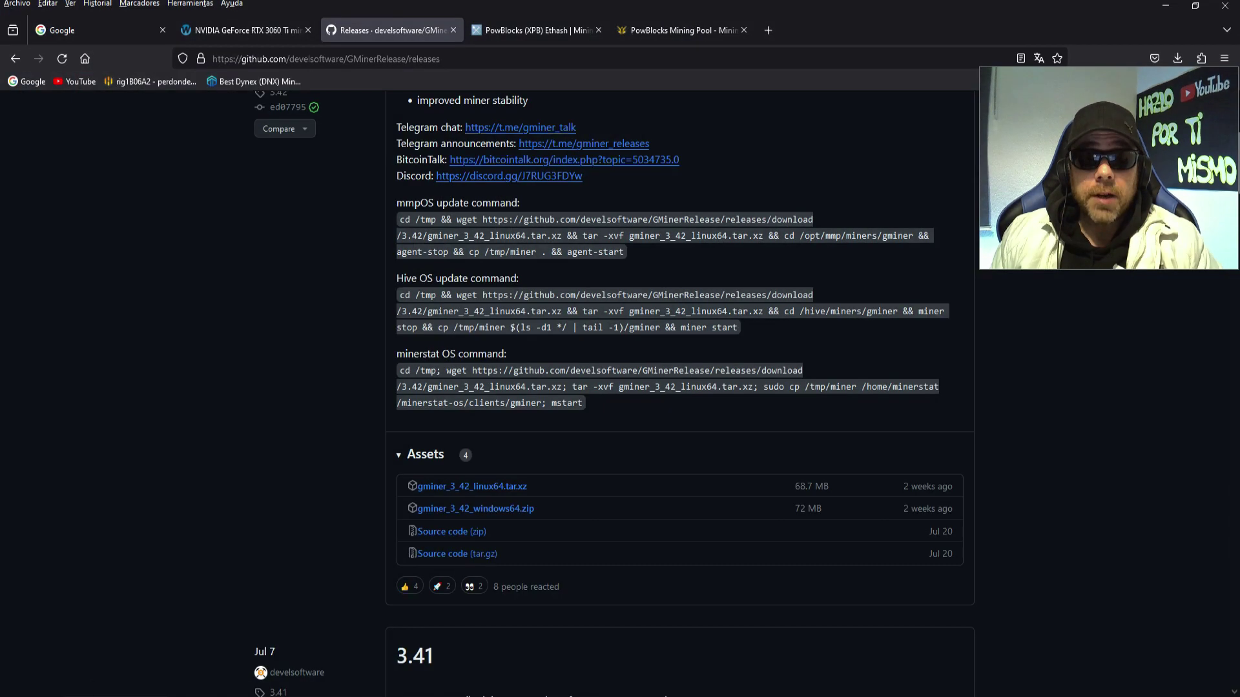
# In Firefox, close the PowBlocks (XPB) Ethash tab and copy the German stratum server address de.mining4people.com from the PowBlocks Mining Pool page.
pyautogui.click(599, 30)
pyautogui.click(550, 26)
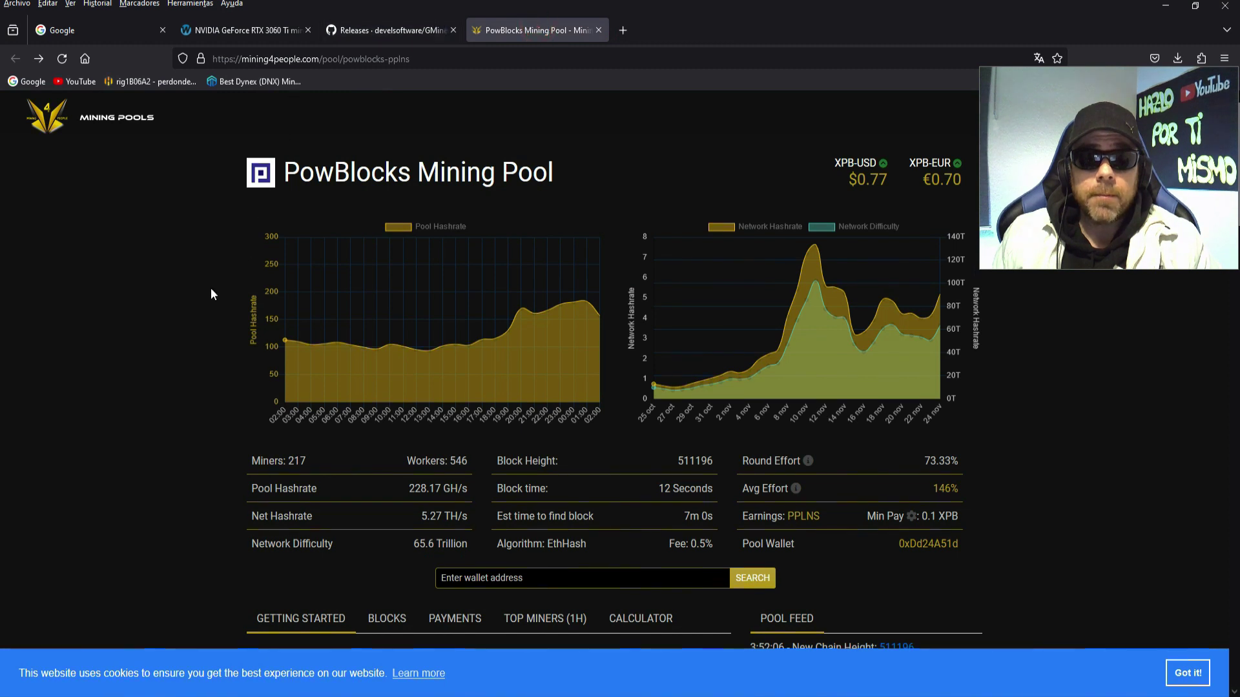
pyautogui.scroll(-6, 212, 294)
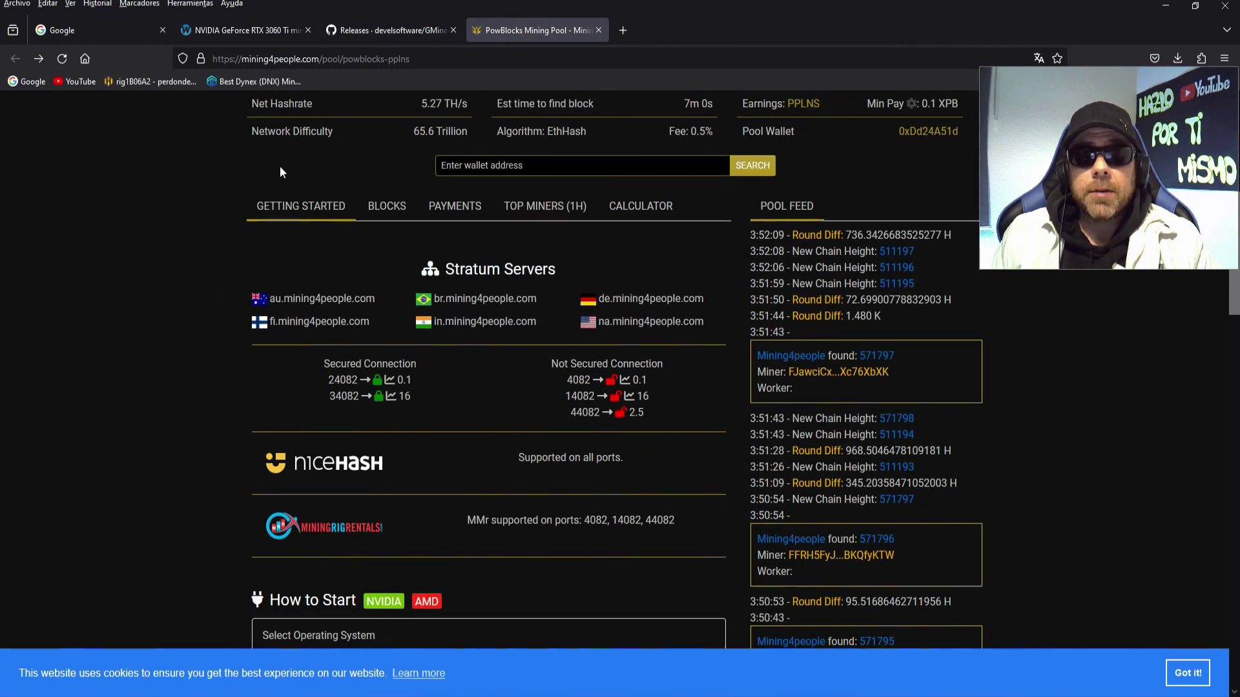
pyautogui.moveTo(266, 299); pyautogui.dragTo(376, 299)
pyautogui.moveTo(267, 320); pyautogui.dragTo(352, 321)
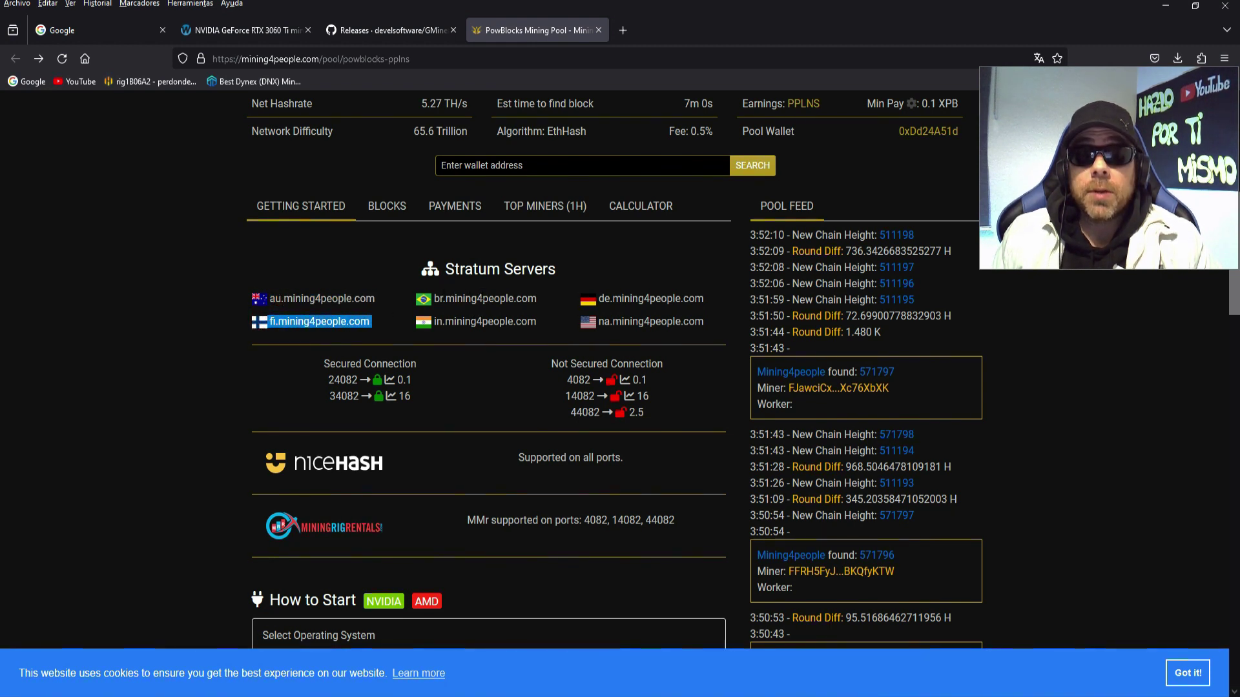
pyautogui.click(650, 267)
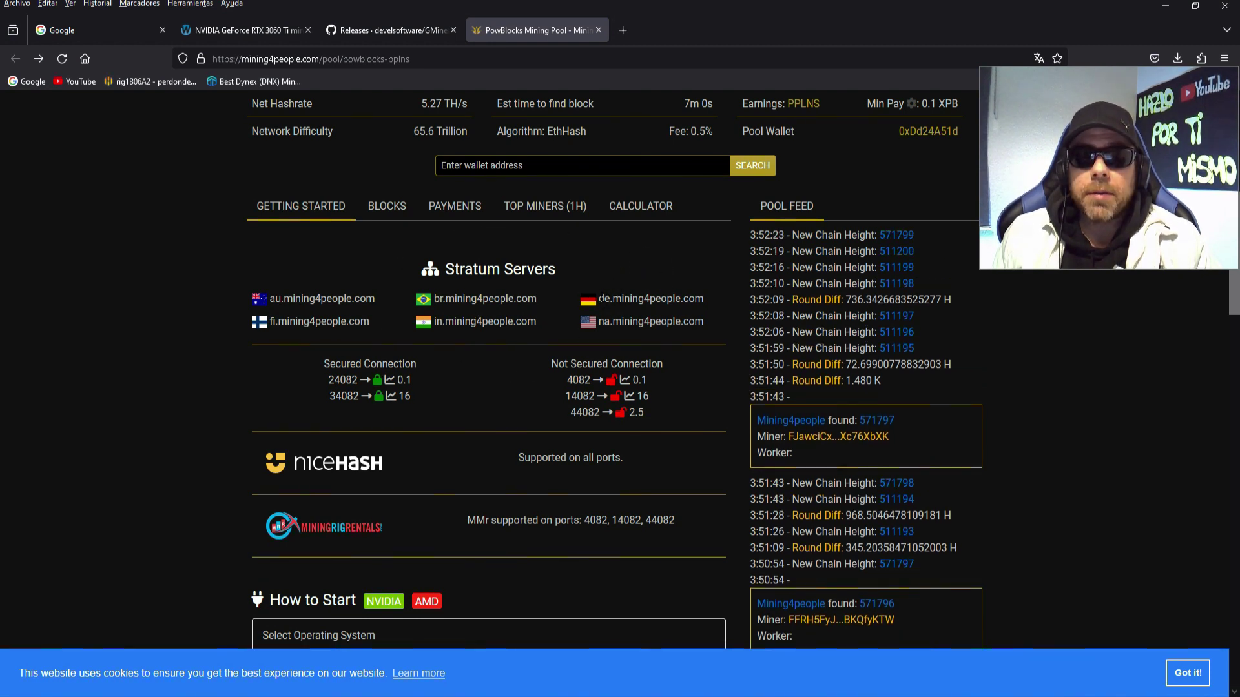
pyautogui.moveTo(598, 299); pyautogui.dragTo(708, 301)
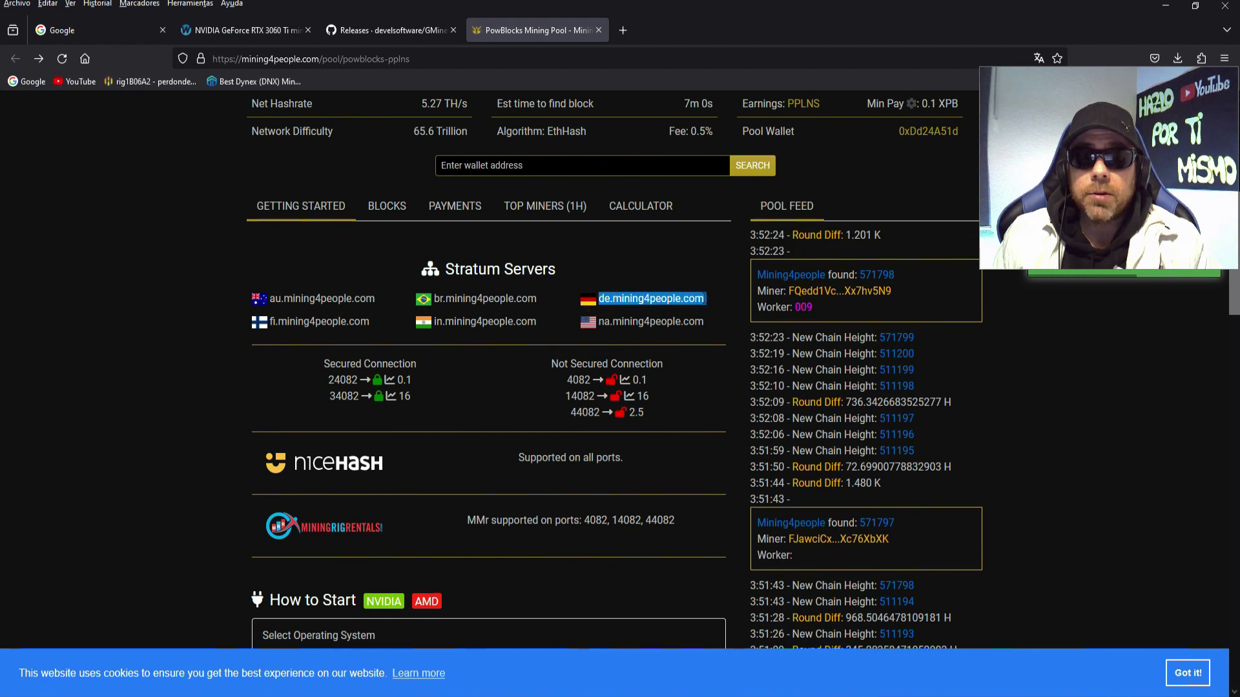
pyautogui.rightClick(689, 298)
pyautogui.click(705, 306)
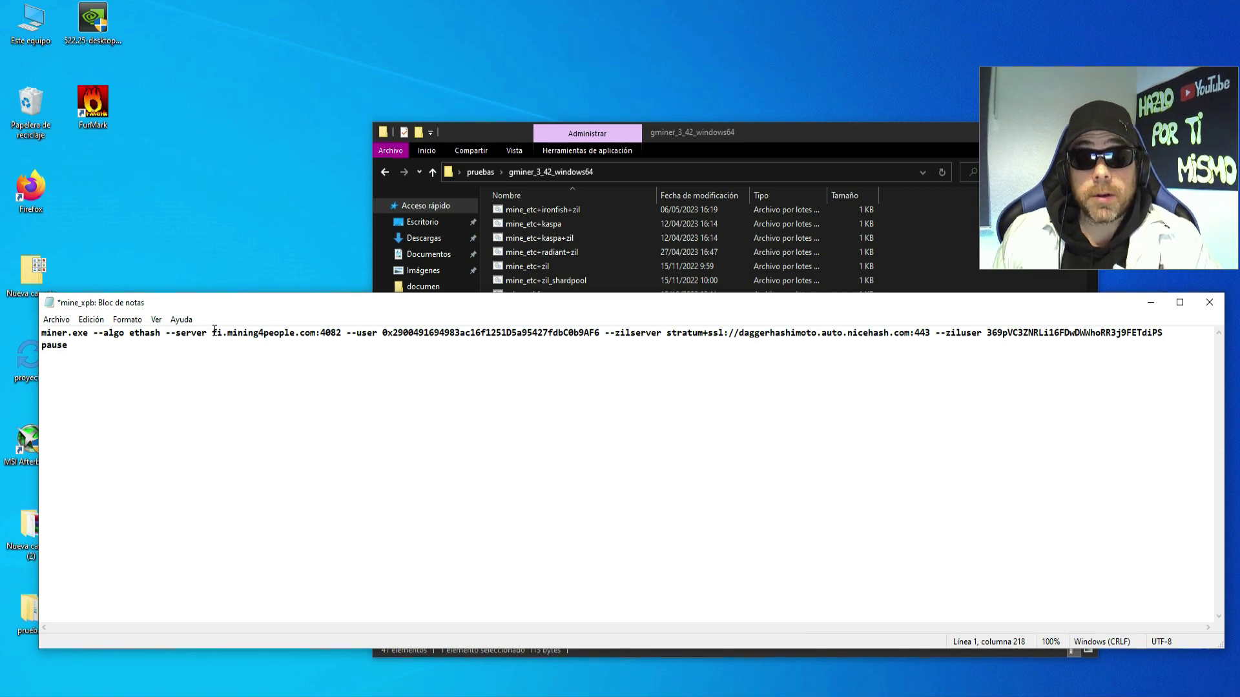
# Replace fi.mining4people.com:4082 in the batch file with the copied de.mining4people.com address and remove the extra space after it.
pyautogui.moveTo(216, 333); pyautogui.dragTo(341, 335)
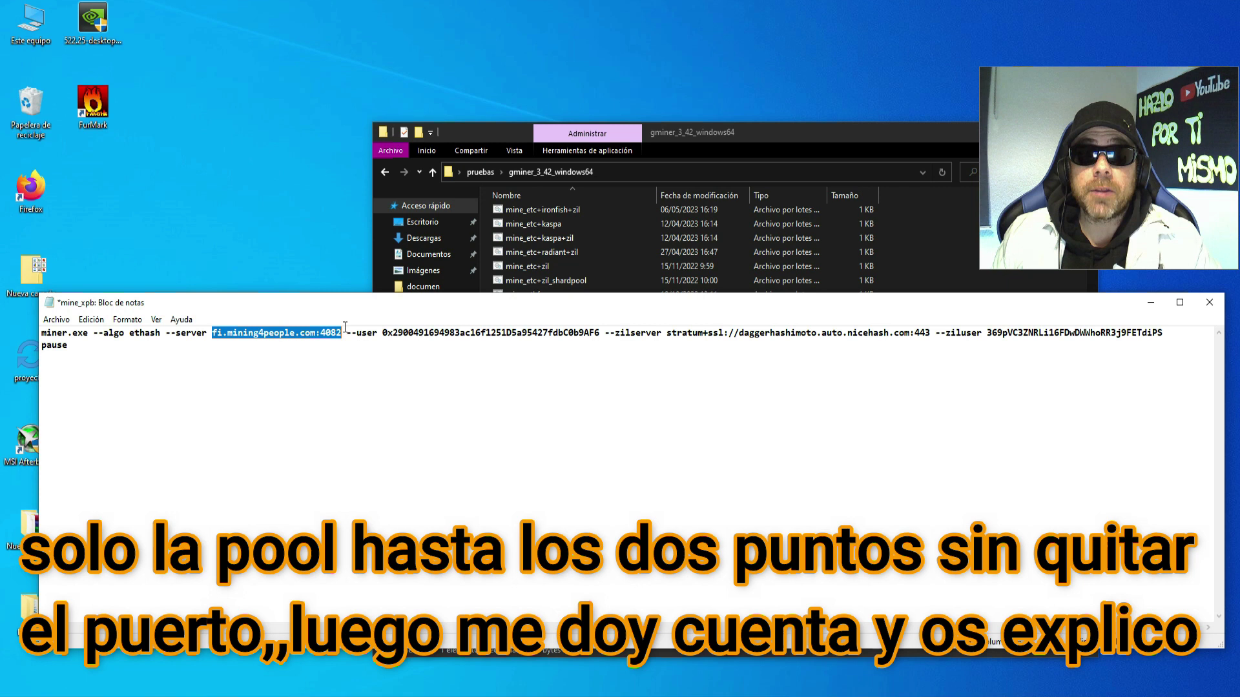
pyautogui.rightClick(288, 333)
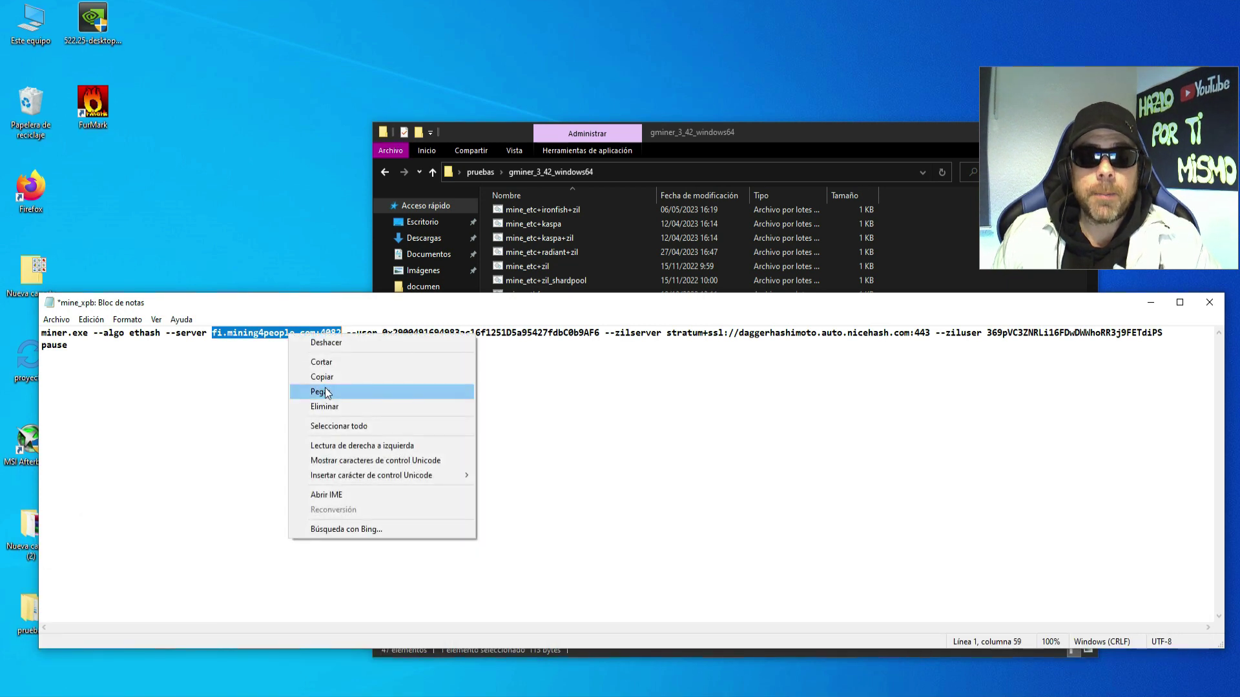
pyautogui.click(338, 395)
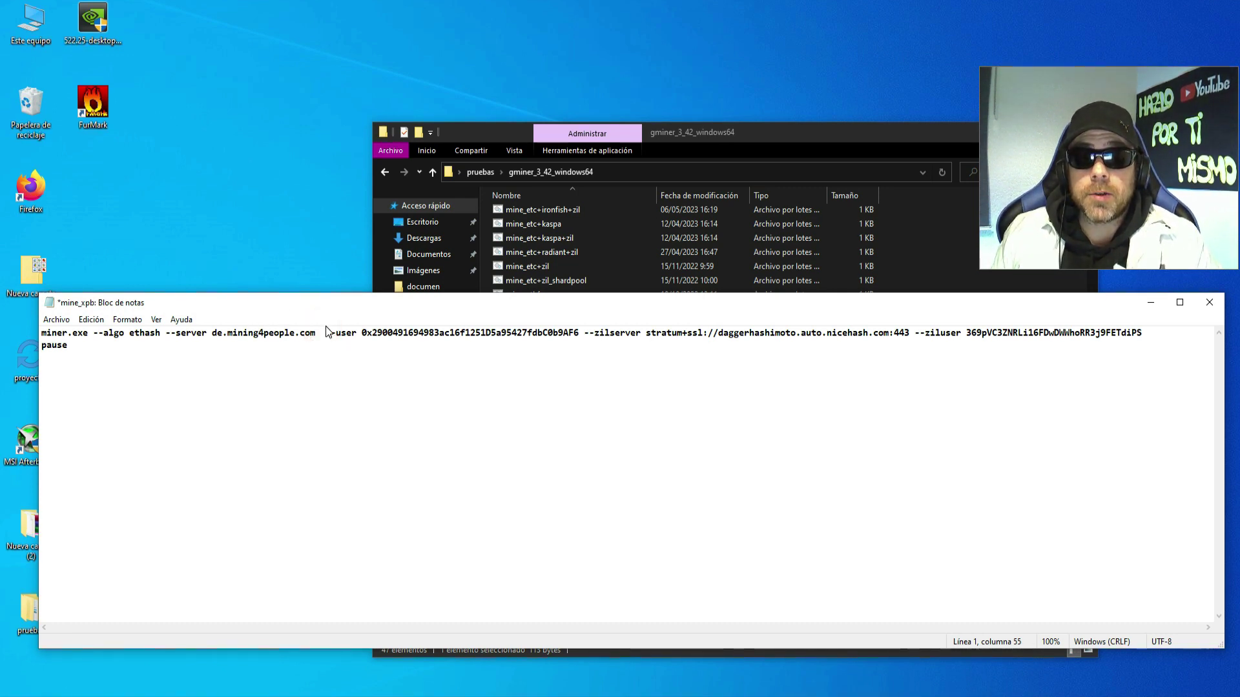
pyautogui.press('BackSpace')
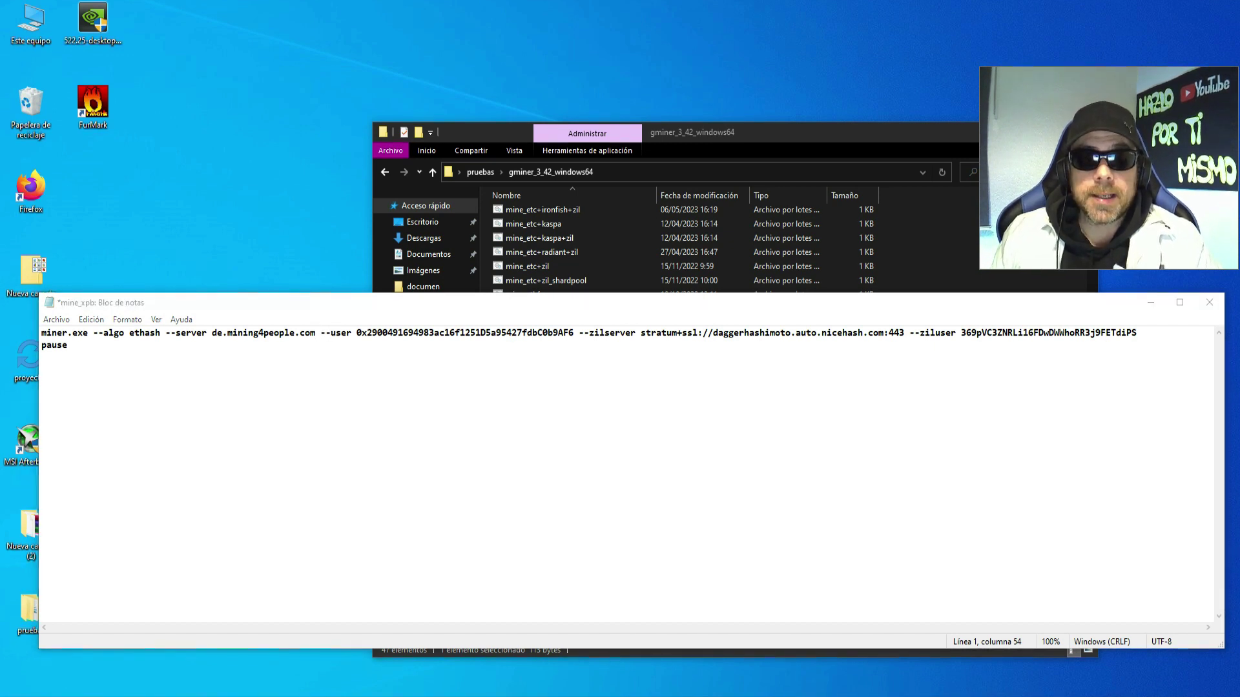
# Check the German stratum server address on the pool page against the --server value in the batch file.
pyautogui.hotkey('alt', 'Tab')
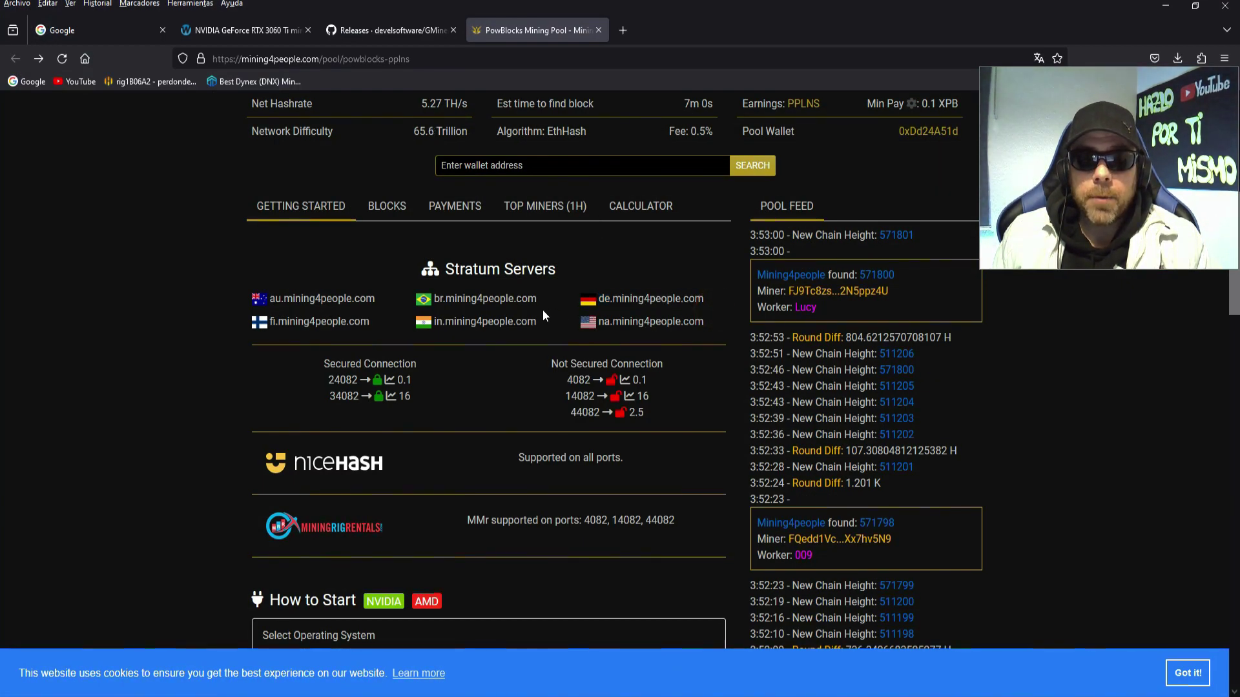
pyautogui.moveTo(599, 298); pyautogui.dragTo(722, 301)
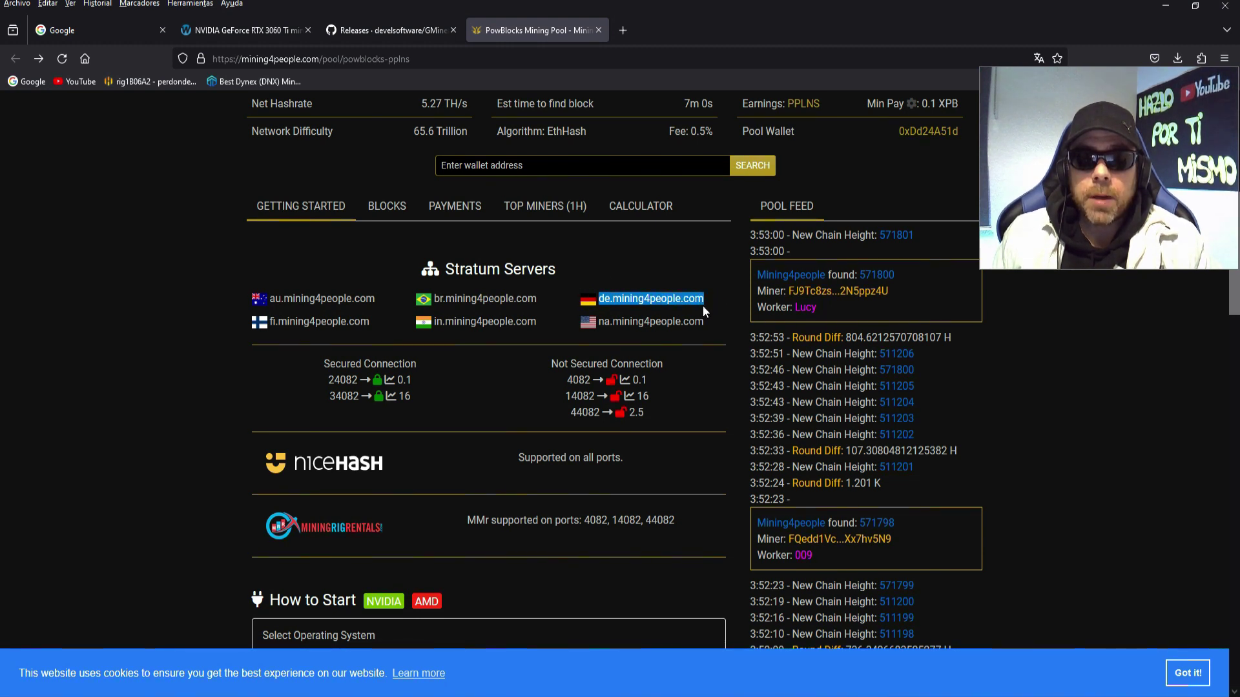
pyautogui.moveTo(702, 310); pyautogui.dragTo(707, 303)
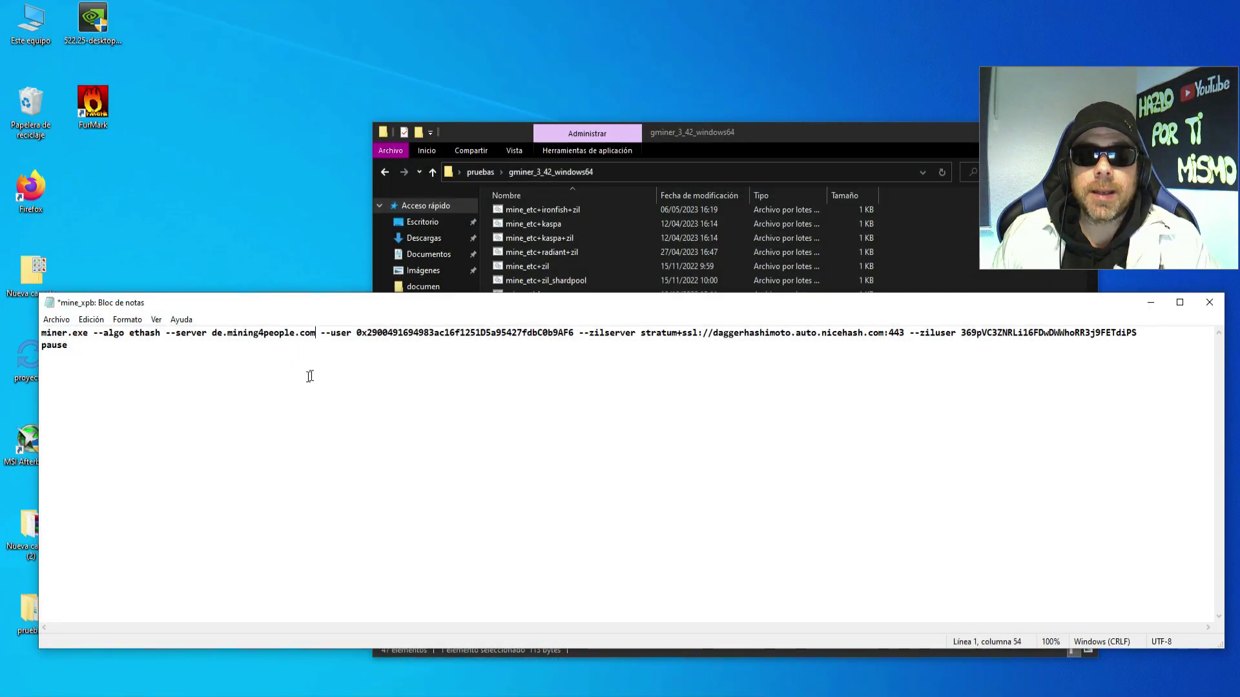
pyautogui.click(321, 332)
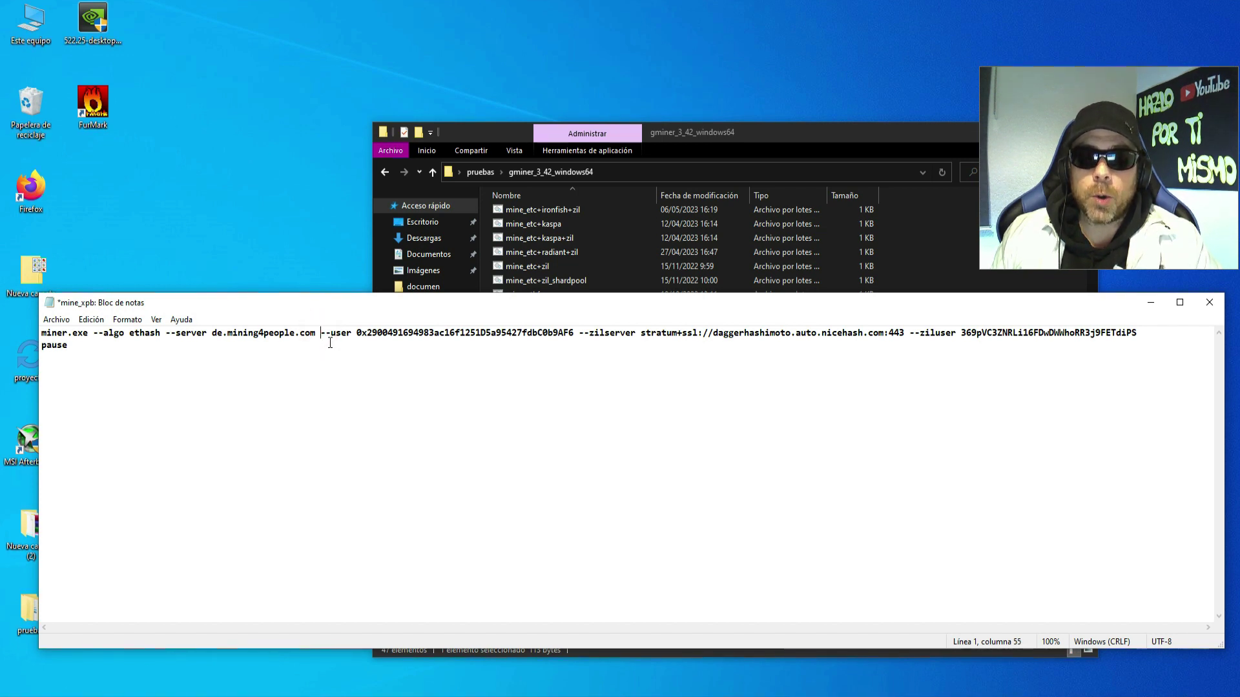
pyautogui.click(321, 333)
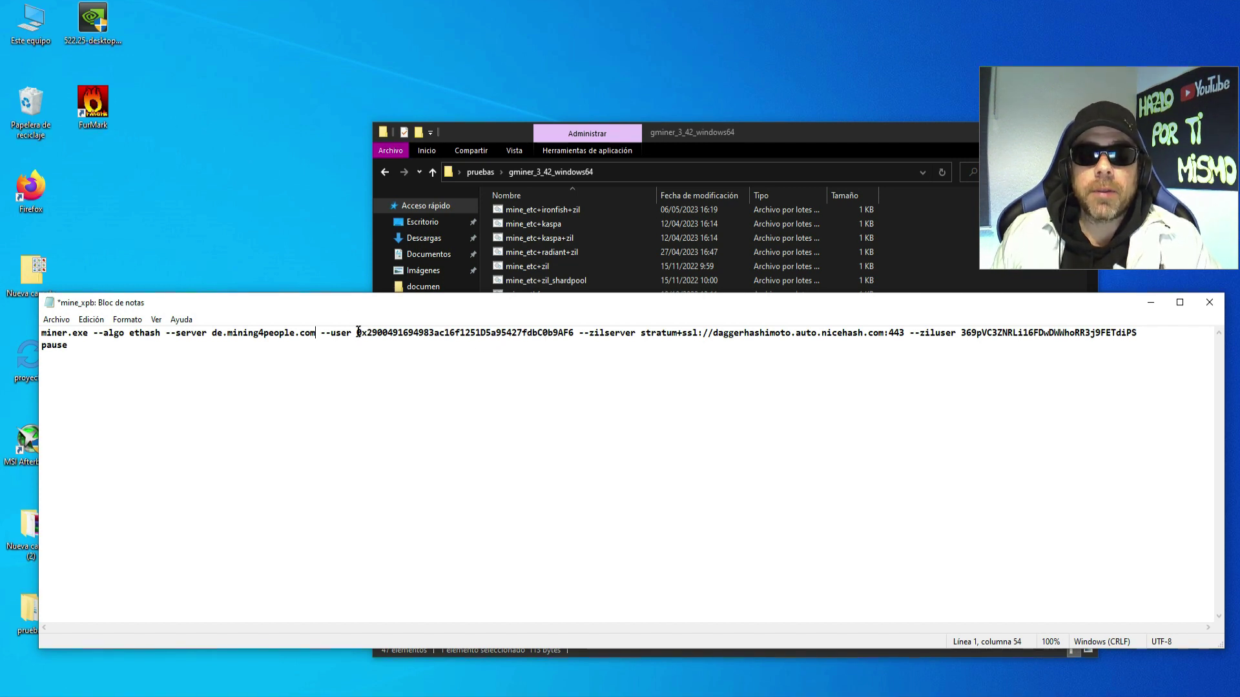
# Append the worker name .3060ti to the XPB wallet address after --user in the miner command.
pyautogui.moveTo(357, 332); pyautogui.dragTo(576, 330)
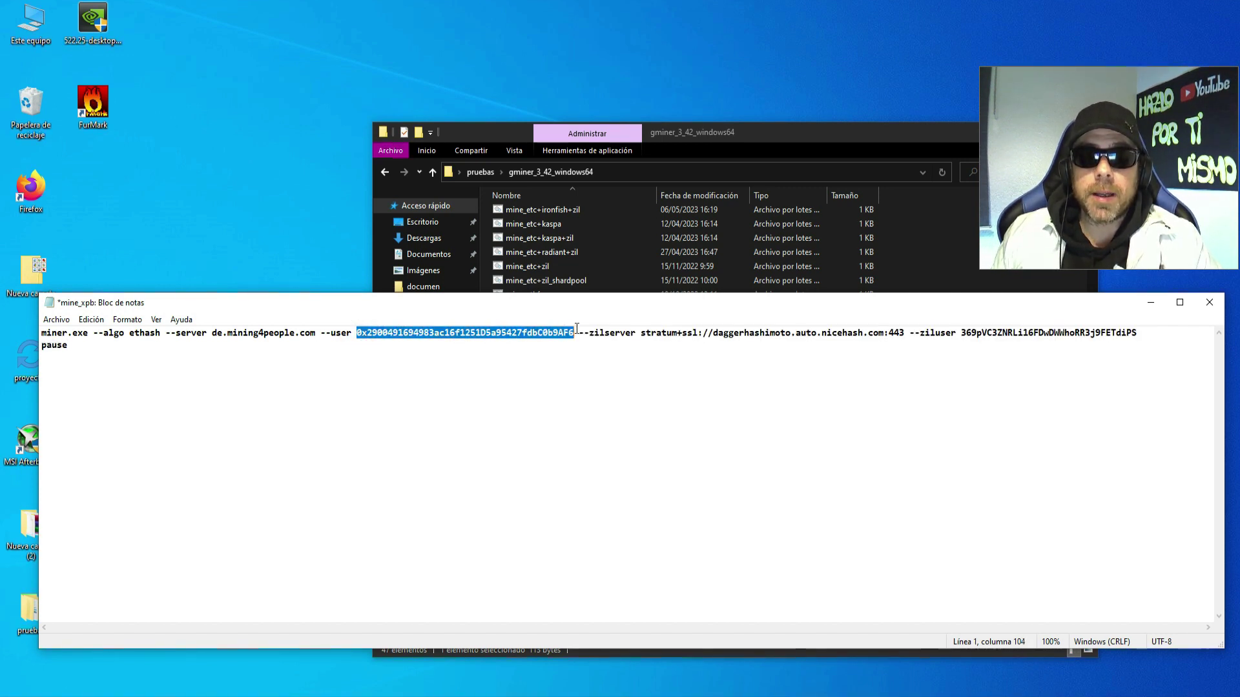
pyautogui.click(558, 331)
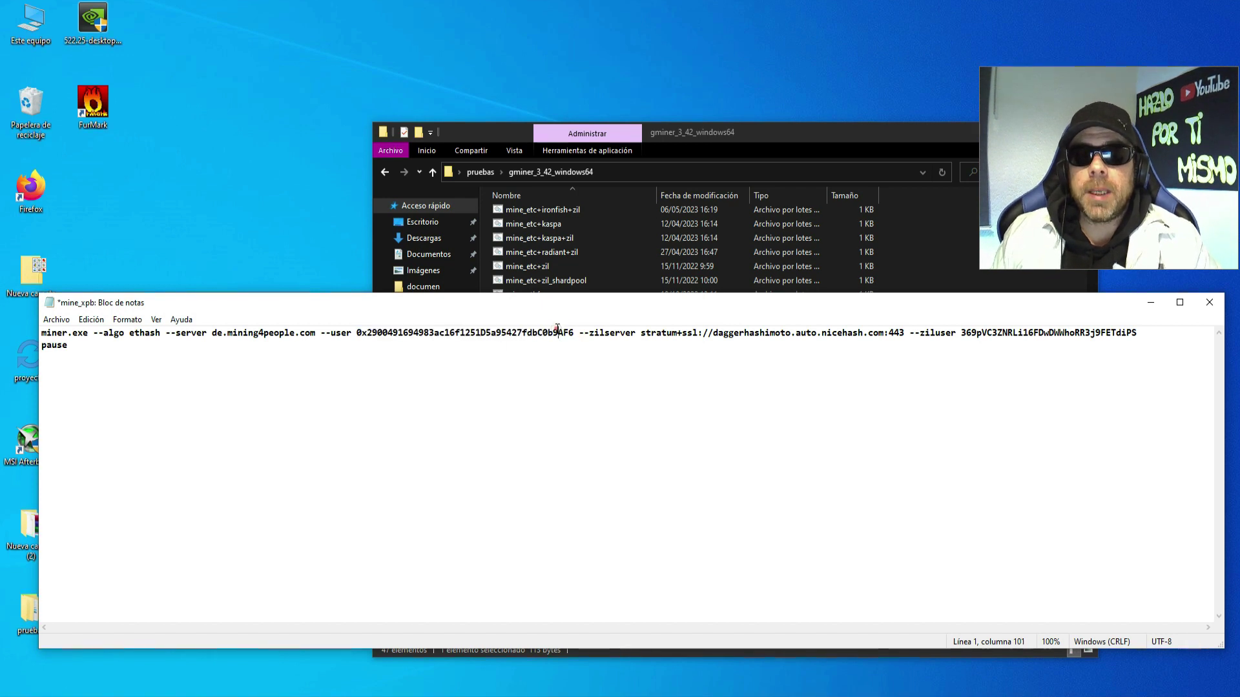
pyautogui.moveTo(357, 333); pyautogui.dragTo(573, 335)
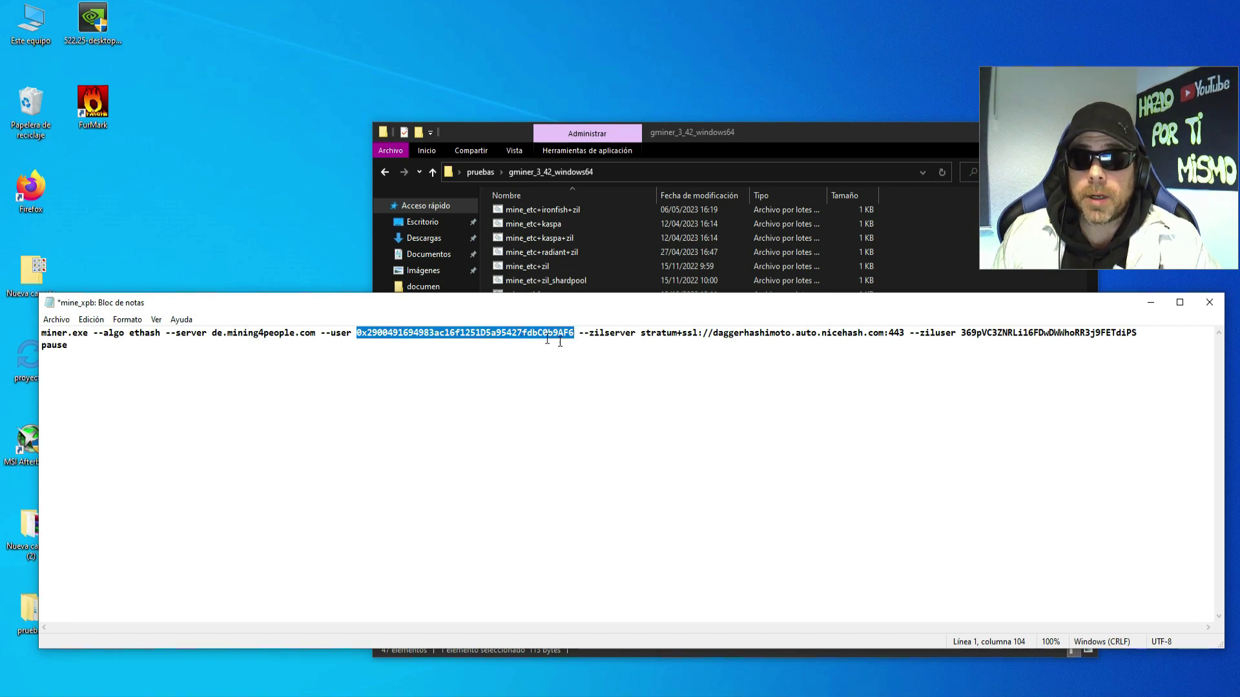
pyautogui.click(570, 334)
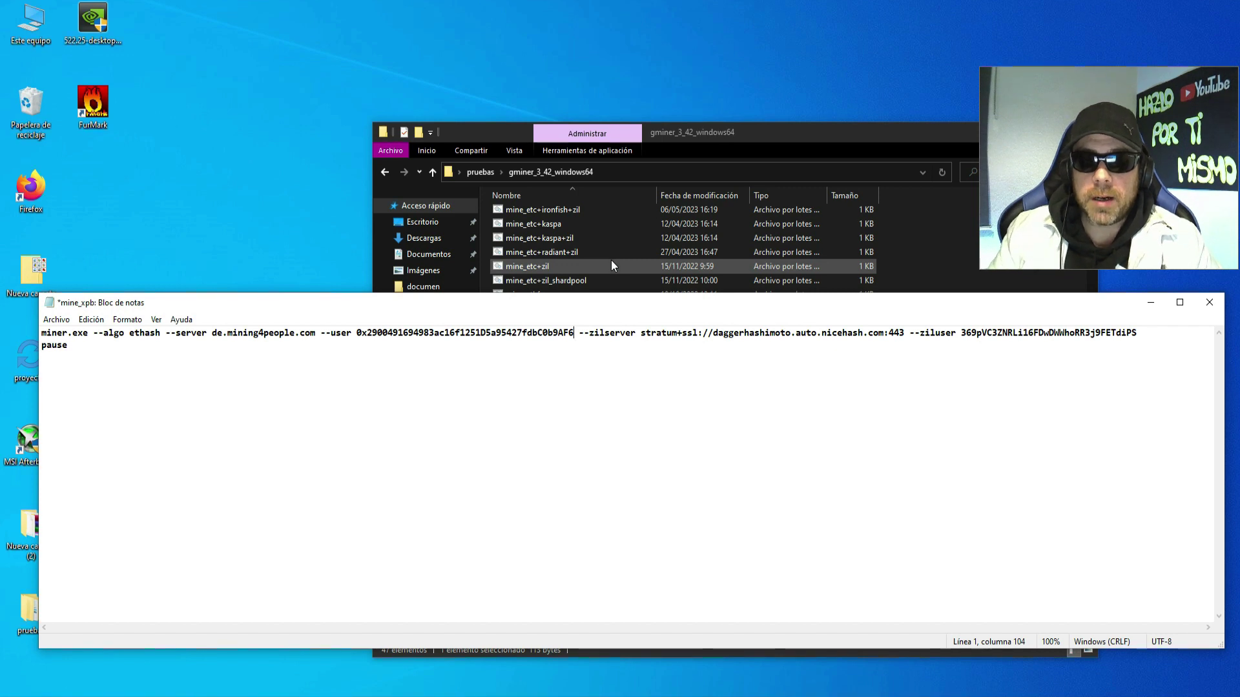
pyautogui.write('.306')
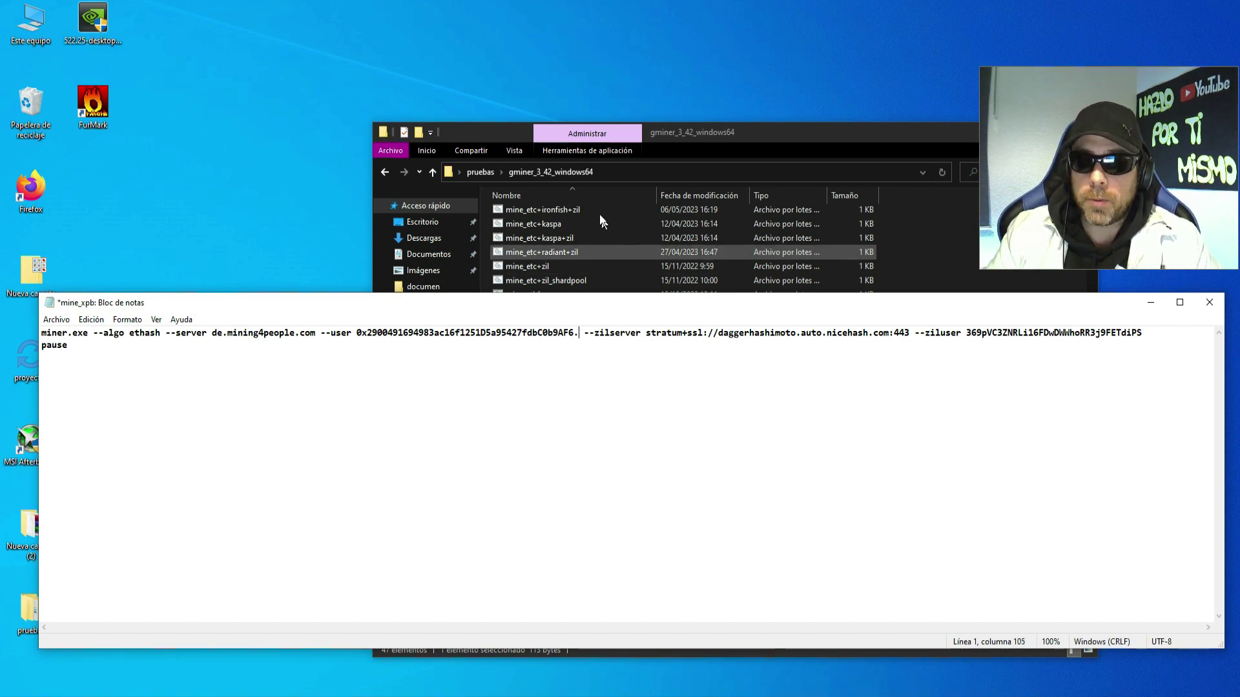
pyautogui.write('0ti')
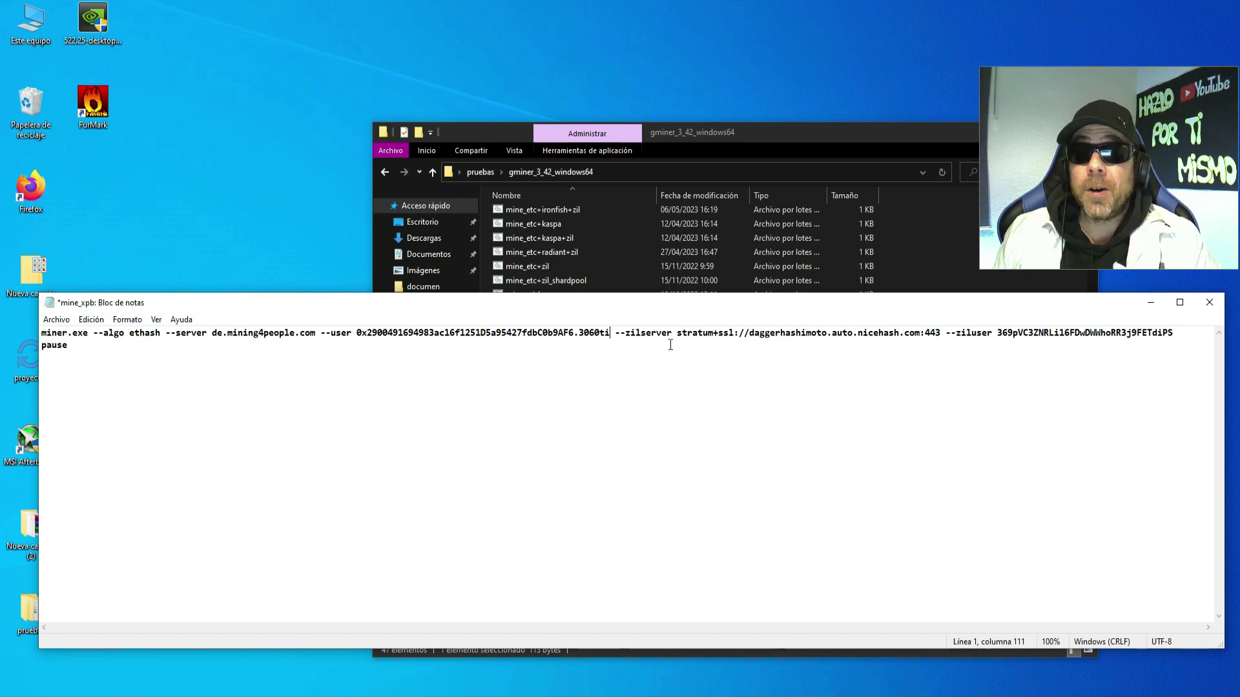
# Append the worker name .3060ti to the ZIL wallet address after --ziluser in the miner command.
pyautogui.click(631, 333)
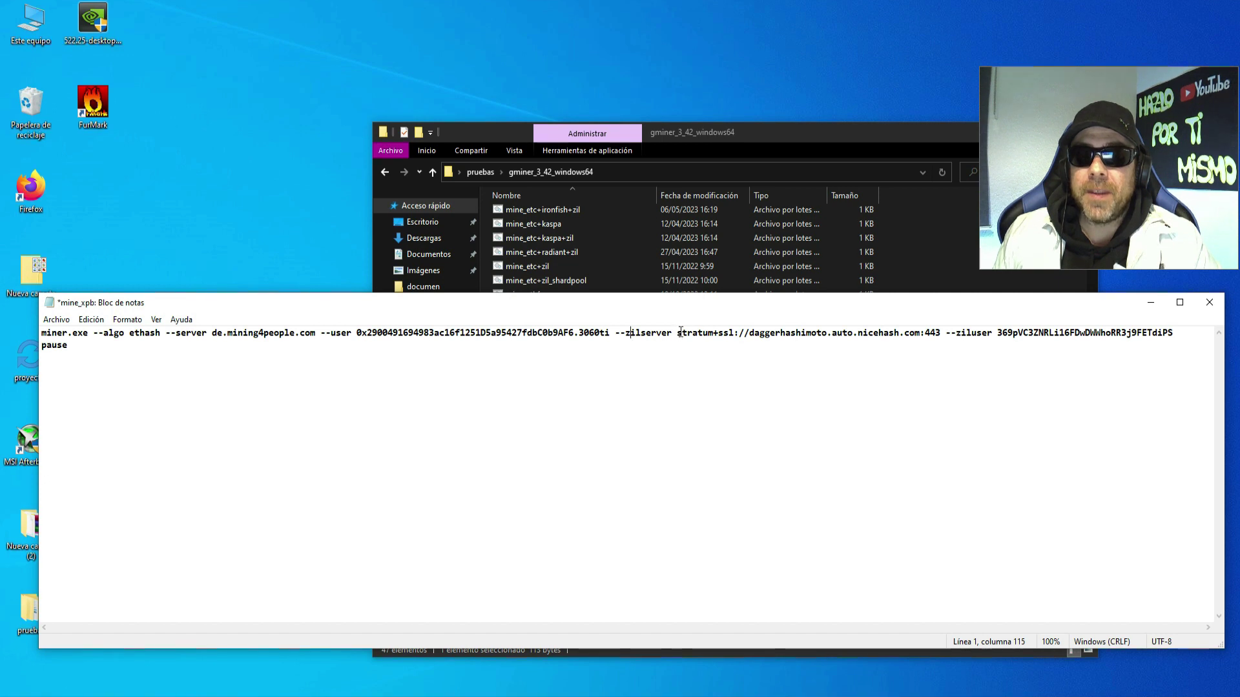
pyautogui.moveTo(678, 333); pyautogui.dragTo(941, 333)
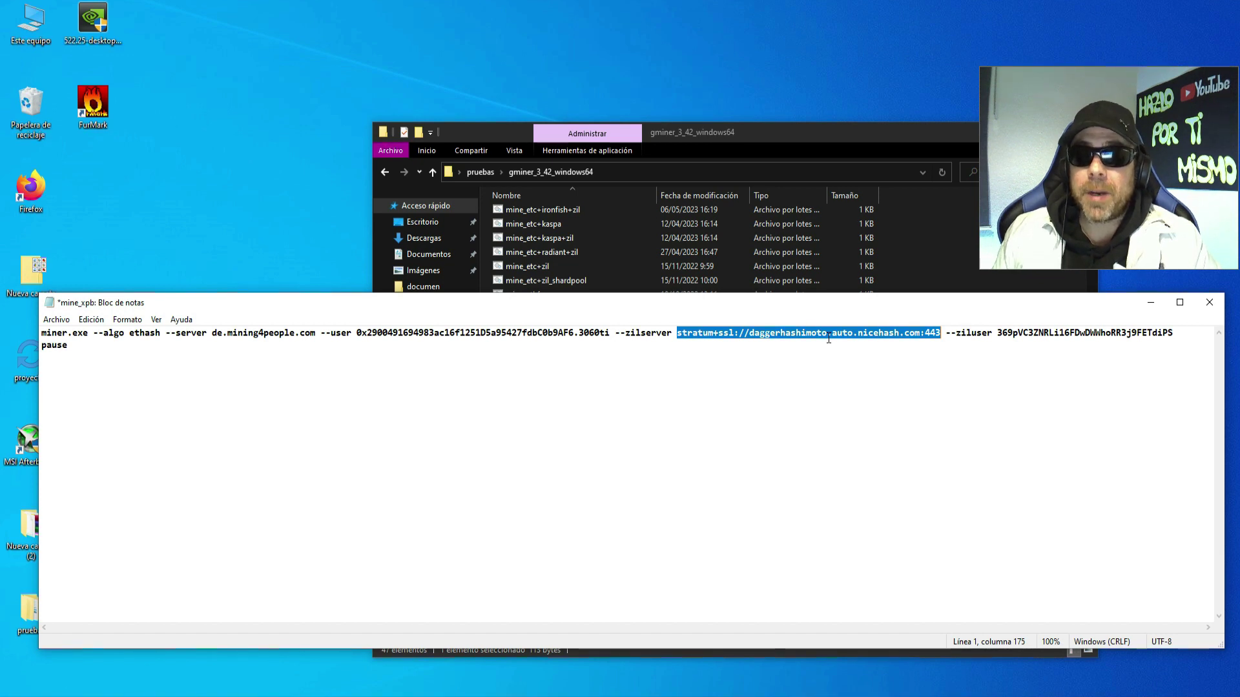
pyautogui.click(1020, 333)
pyautogui.moveTo(998, 333); pyautogui.dragTo(1174, 334)
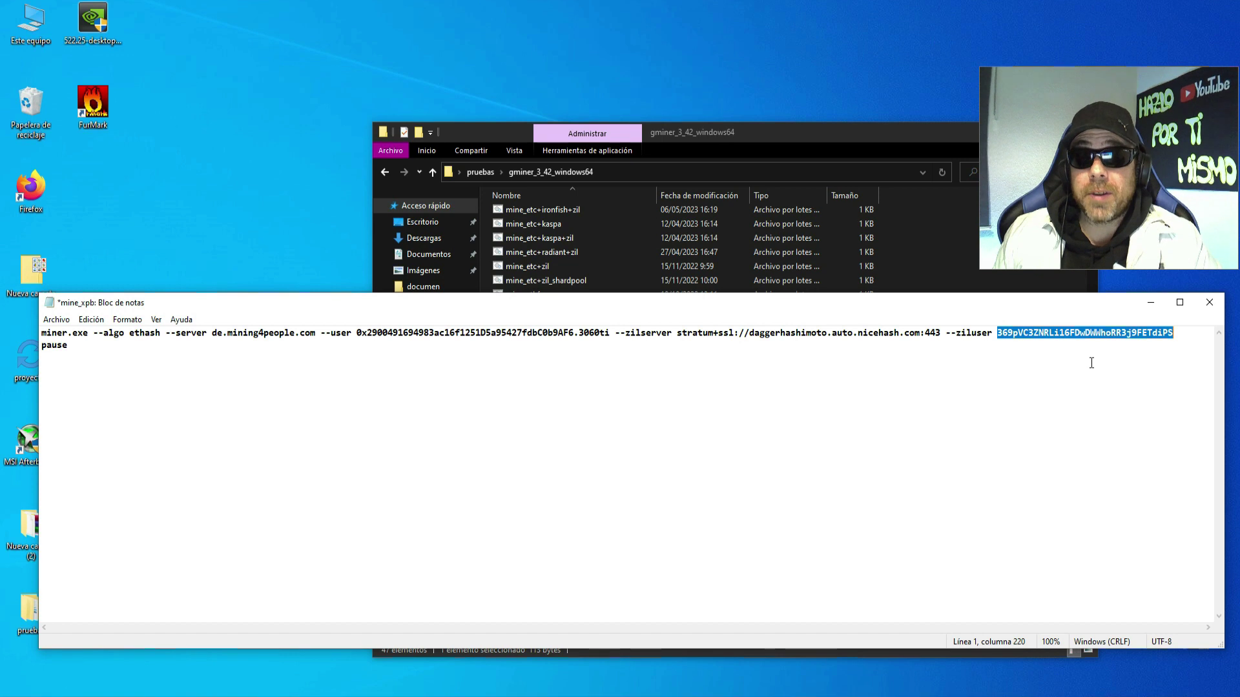
pyautogui.click(1087, 332)
pyautogui.moveTo(998, 332); pyautogui.dragTo(1173, 331)
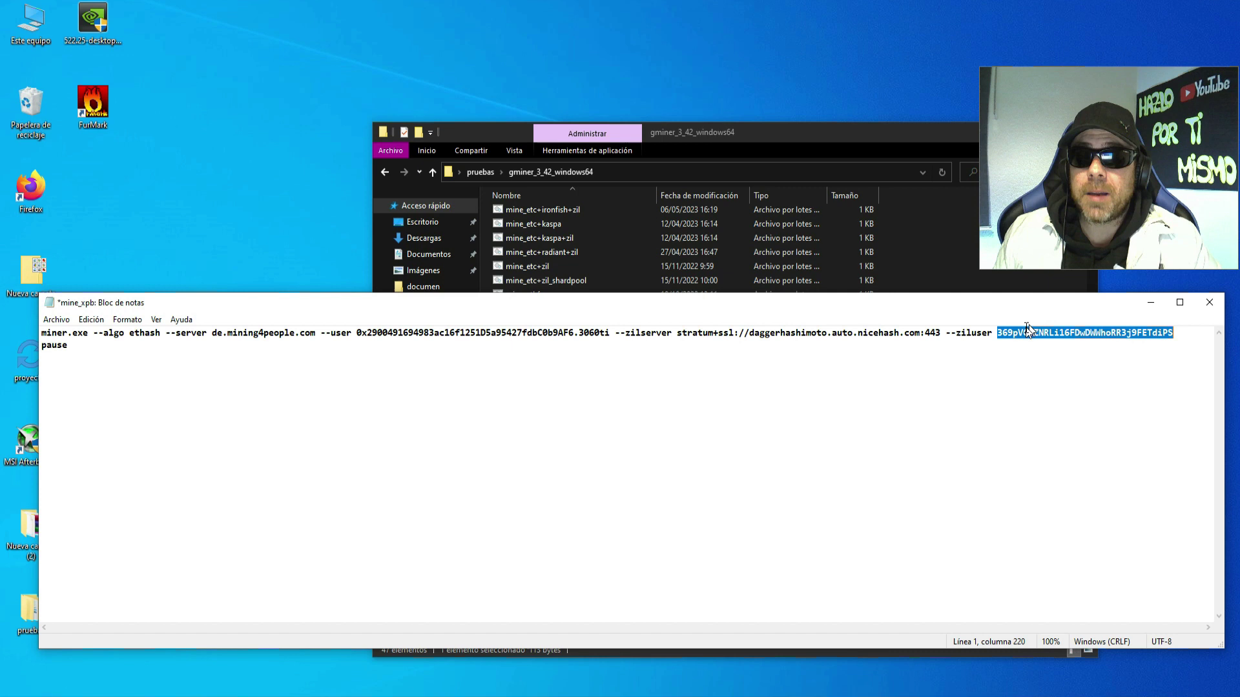
pyautogui.click(1173, 337)
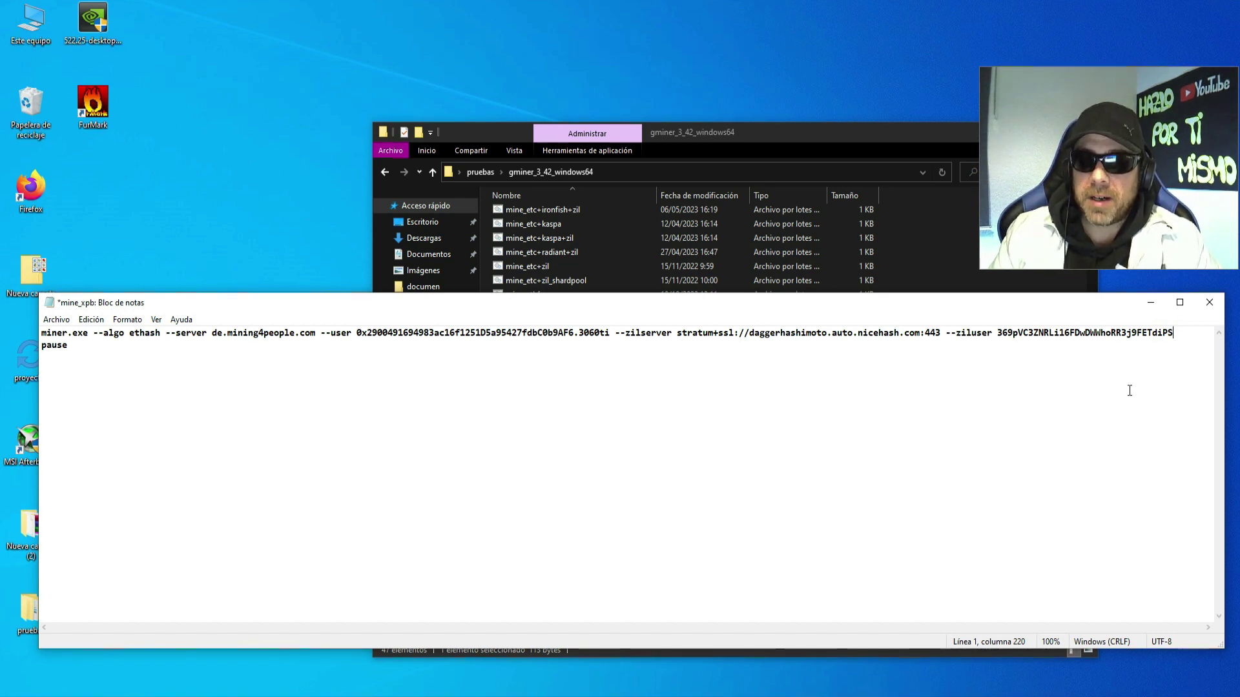
pyautogui.write('.3060')
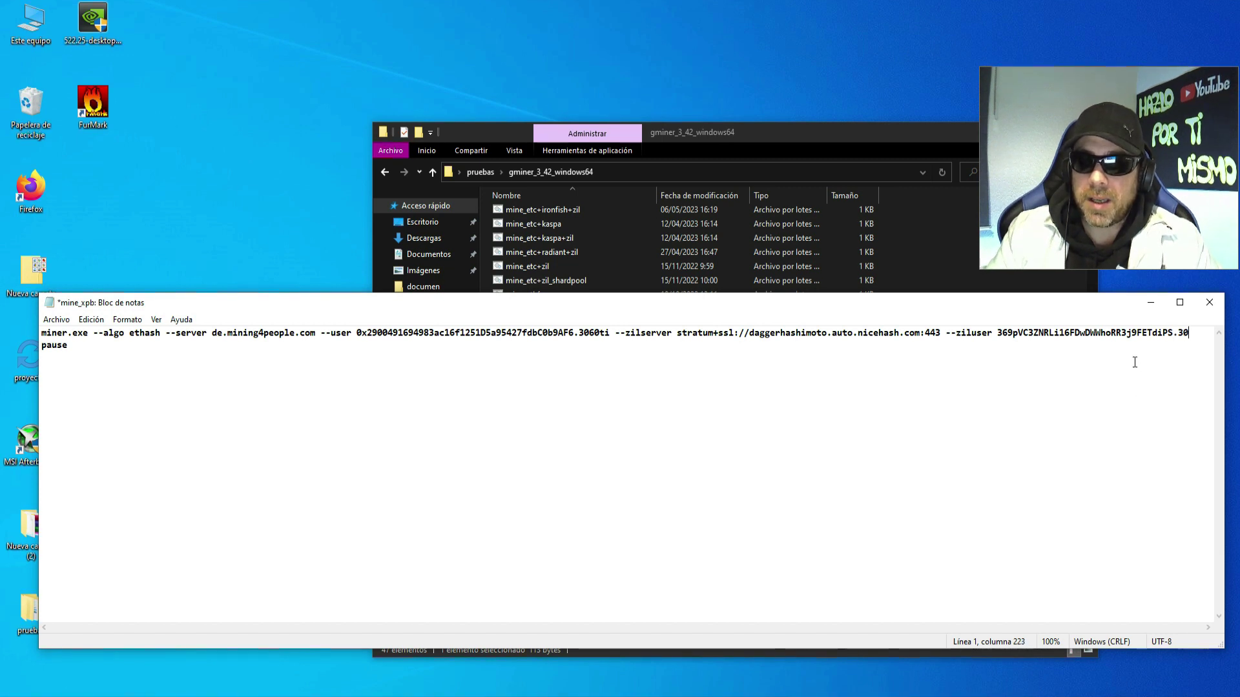
pyautogui.write('ti')
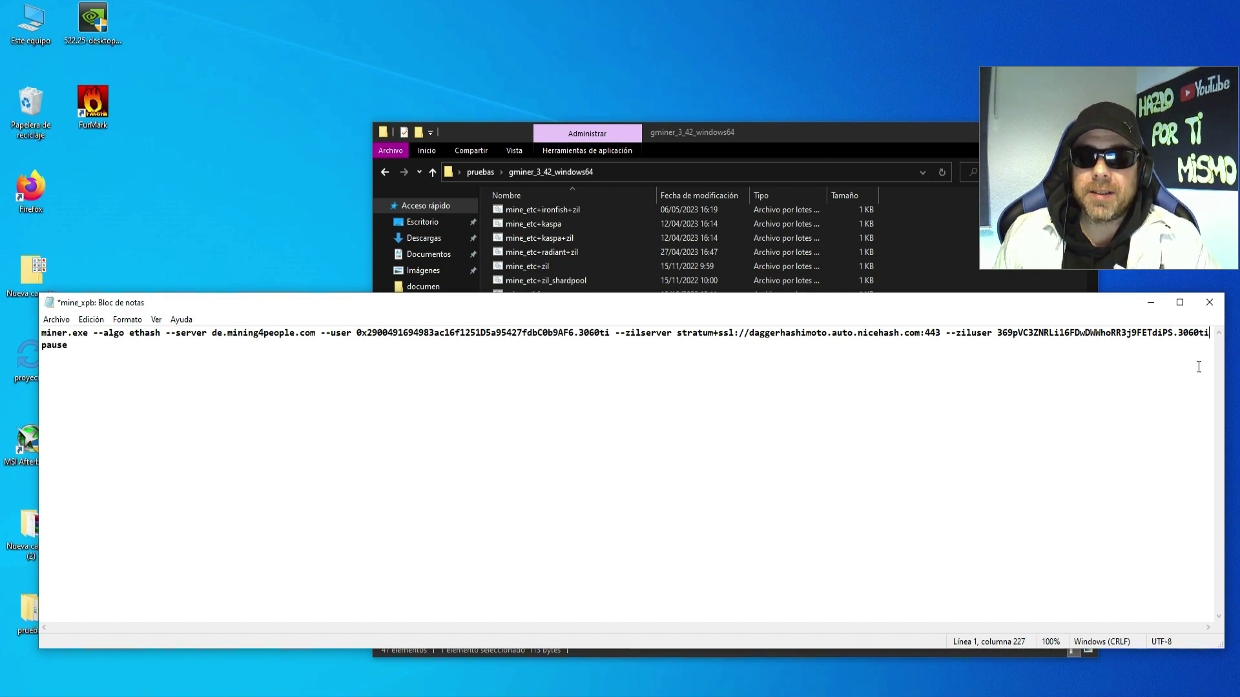
# Review the --zilserver and --ziluser part of the command, and close the batch file, saving the changes to mine_xpb.bat.
pyautogui.click(1208, 304)
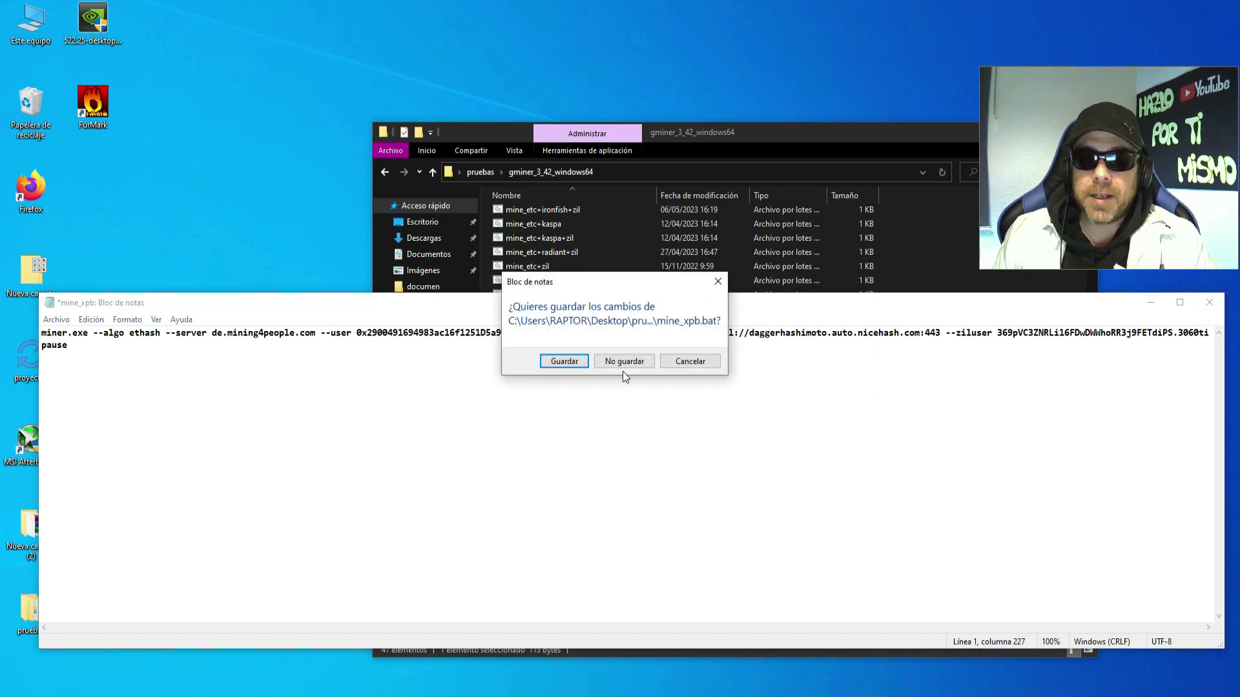
pyautogui.click(717, 282)
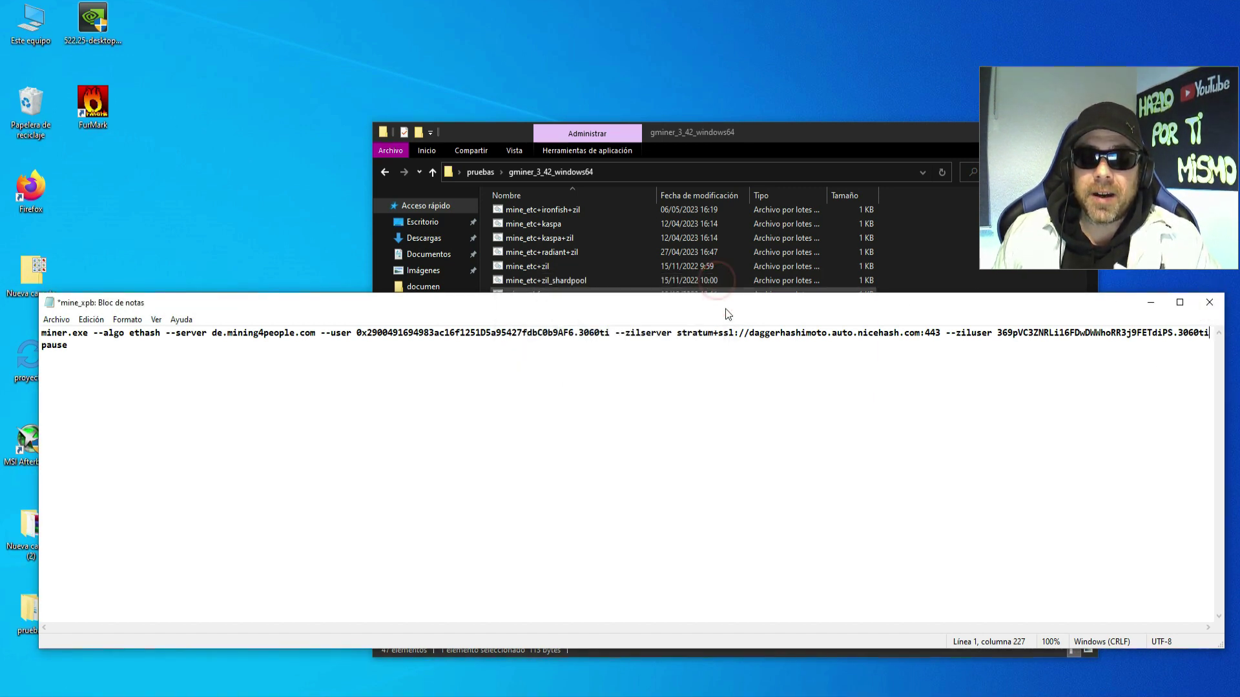
pyautogui.click(612, 333)
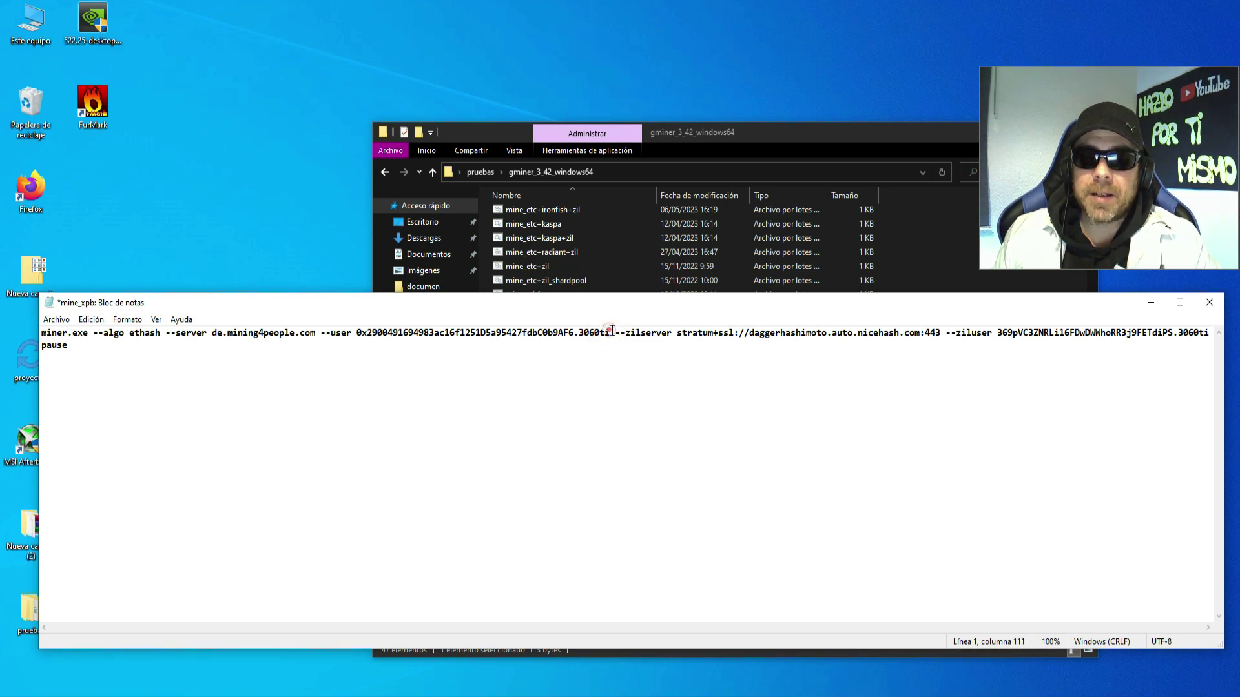
pyautogui.moveTo(612, 333); pyautogui.dragTo(785, 344)
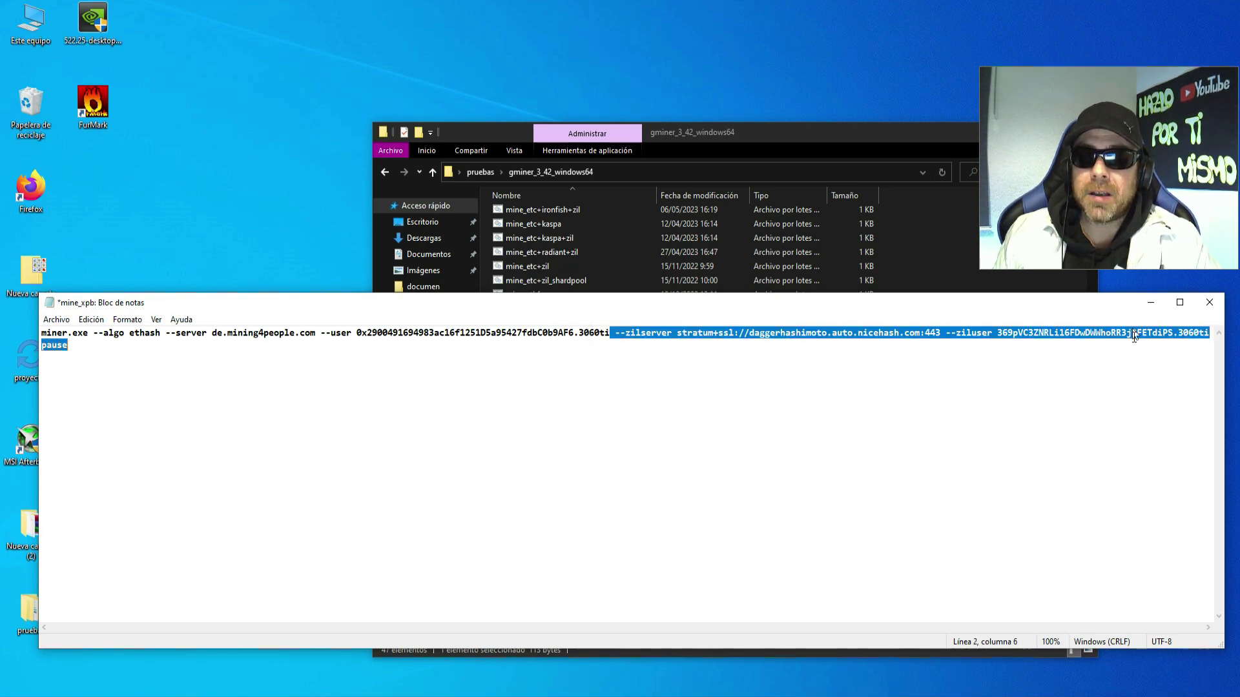
pyautogui.click(1151, 384)
pyautogui.click(1209, 304)
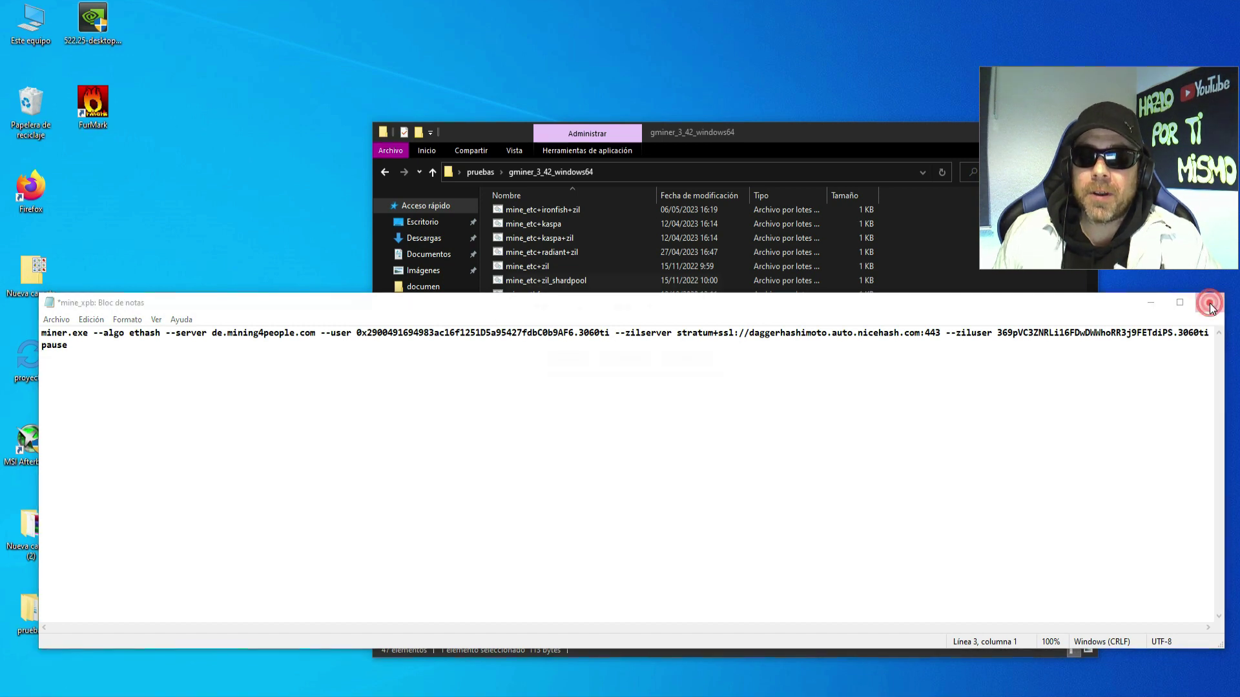
pyautogui.click(575, 366)
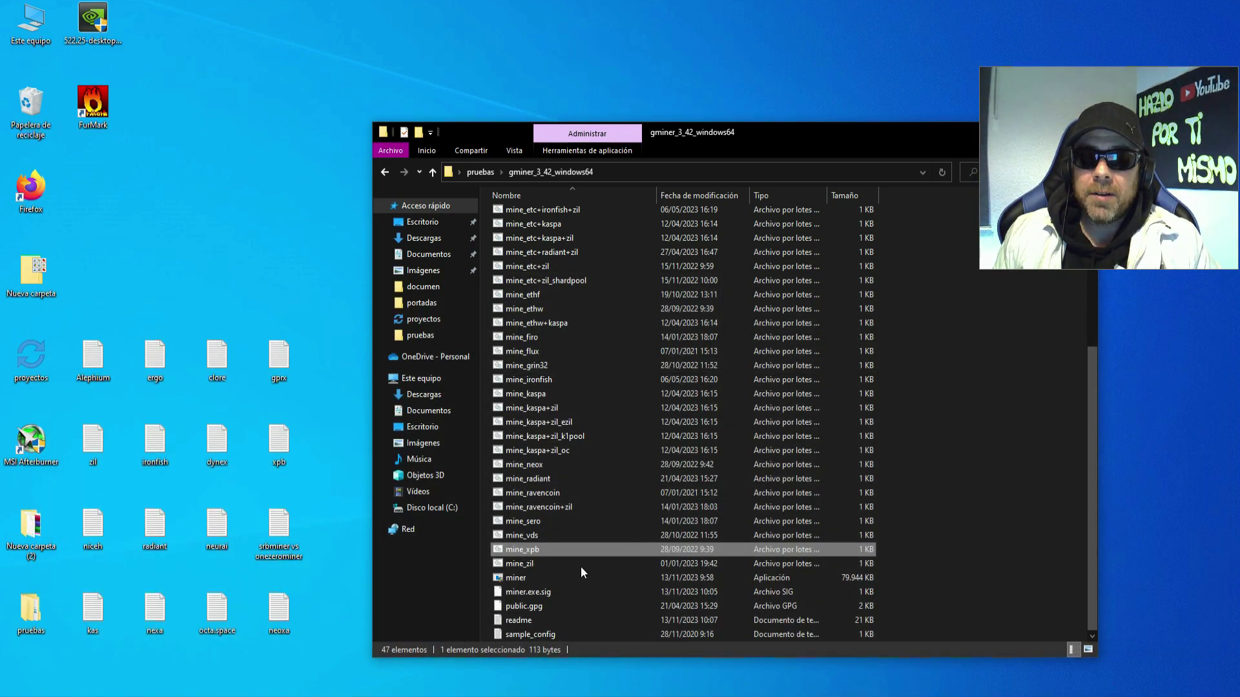
# Set the miner application to run as administrator in its compatibility properties and accept.
pyautogui.click(739, 578)
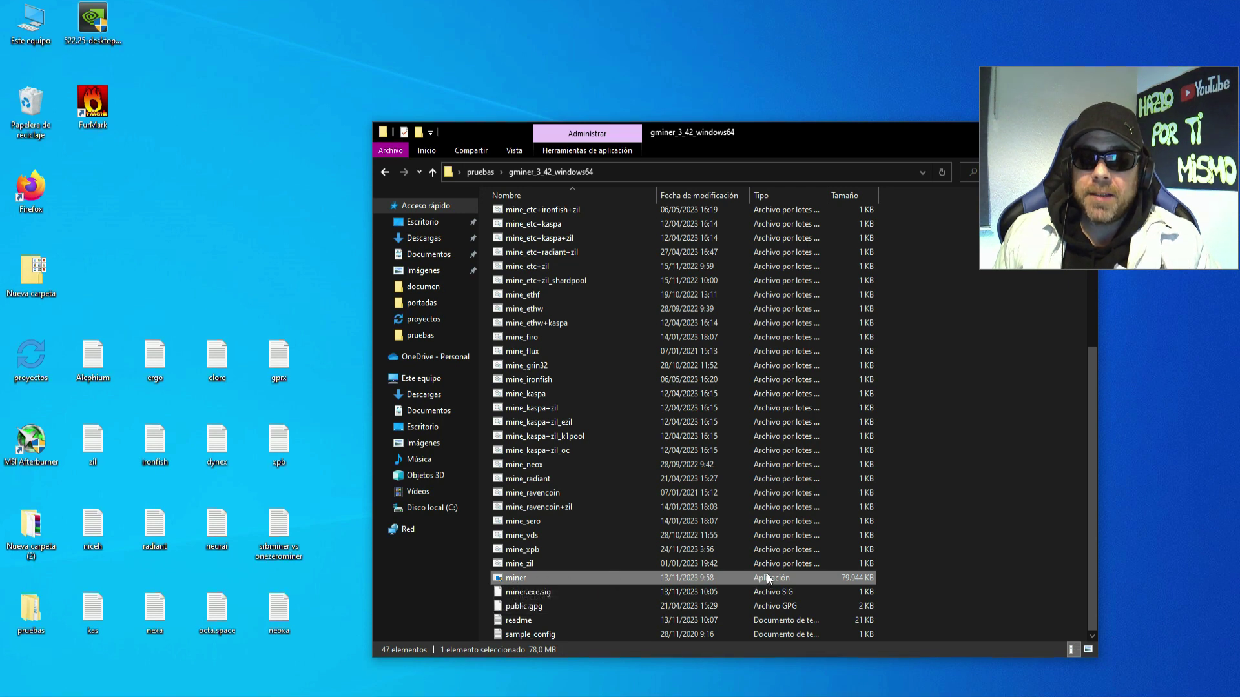
pyautogui.rightClick(683, 579)
pyautogui.click(717, 568)
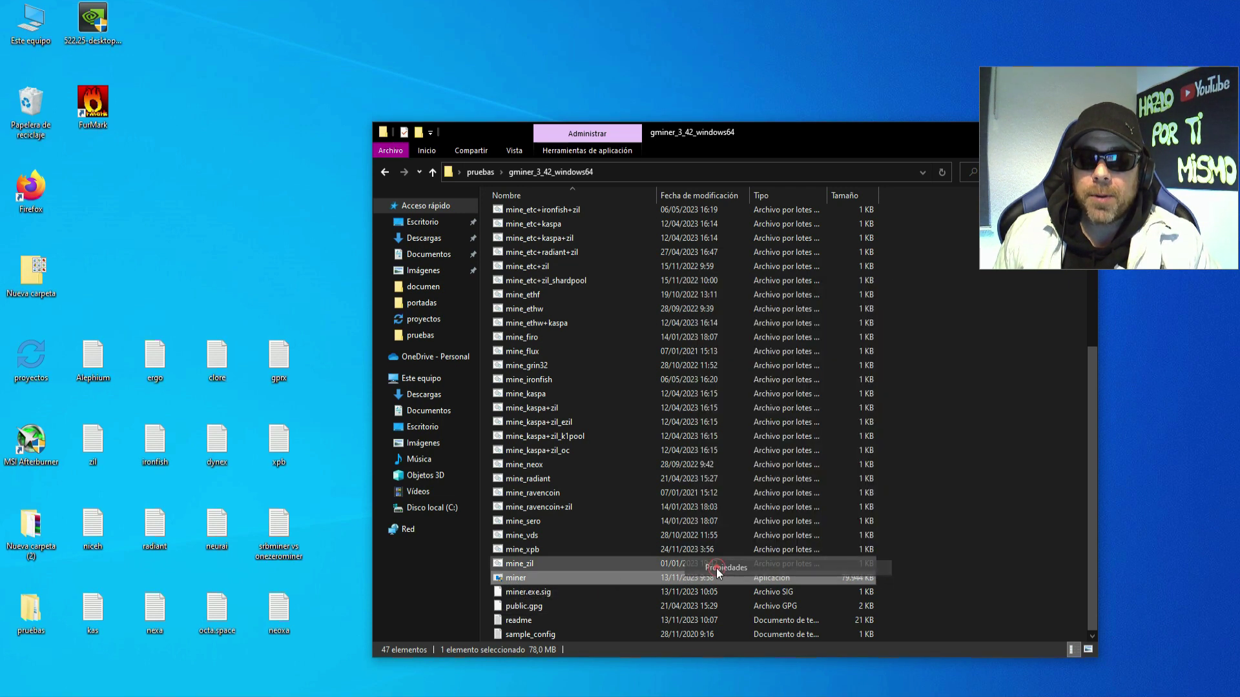
pyautogui.click(755, 369)
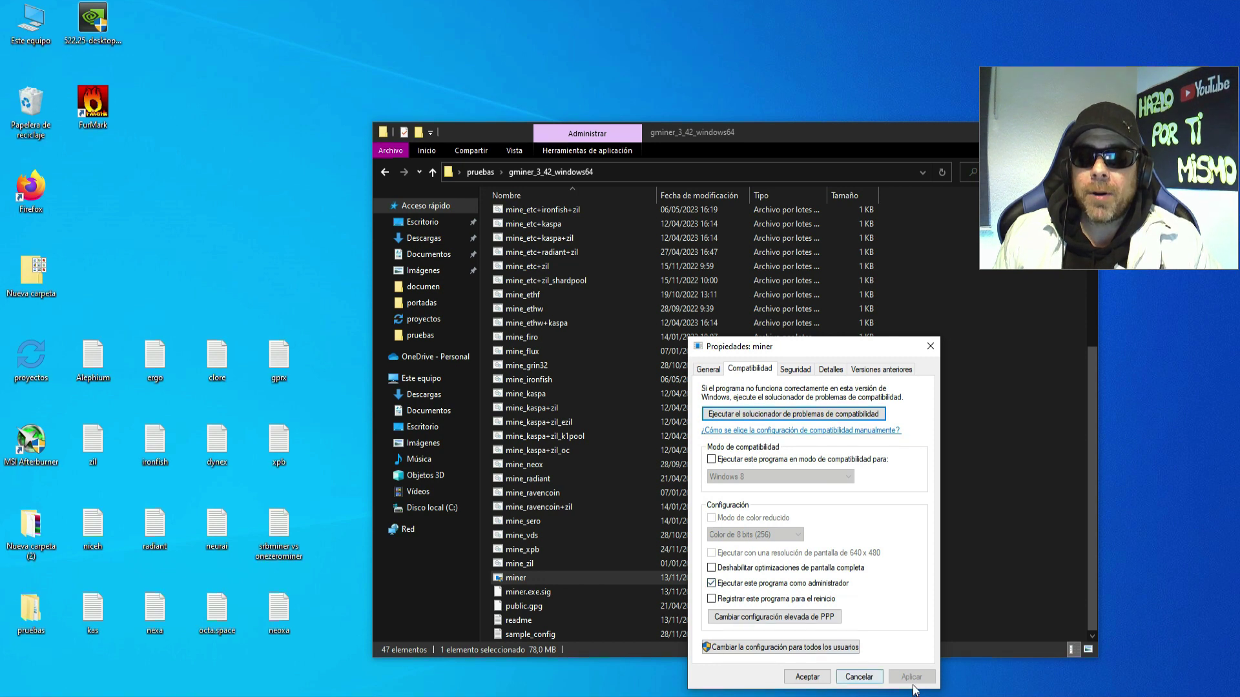
pyautogui.click(807, 677)
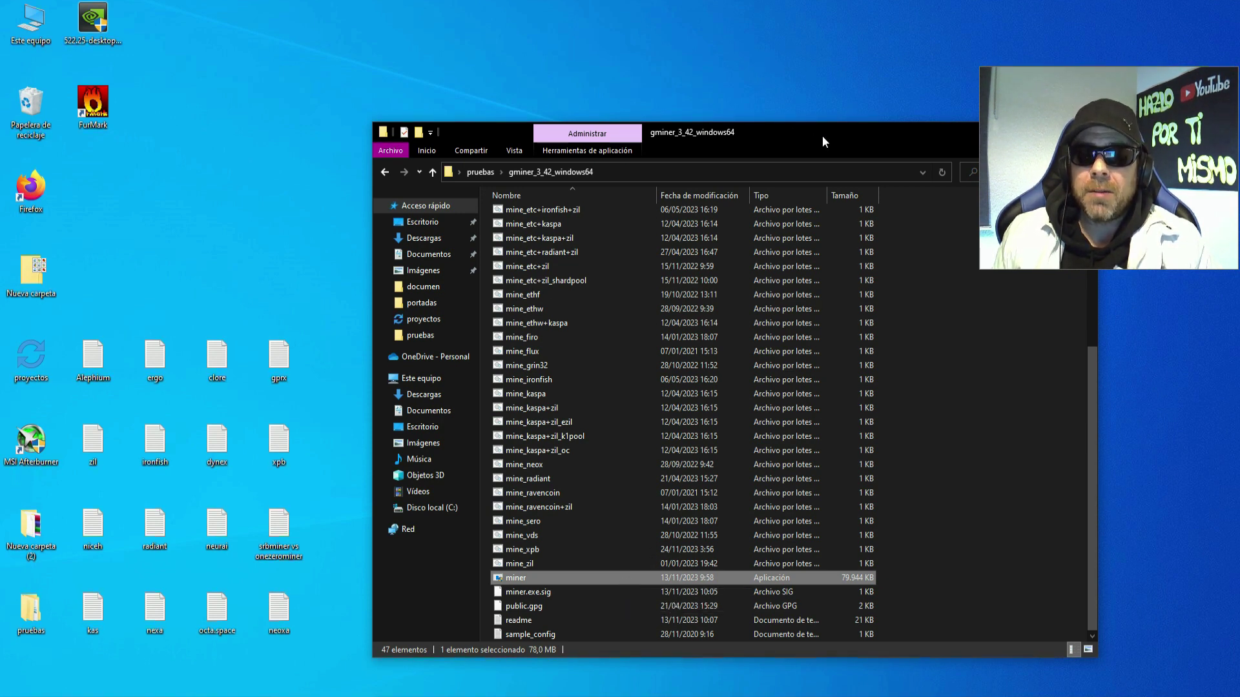
# In MSI Afterburner, apply power limit 48%, temperature limit 68 °C and memory clock +1000 MHz to the RTX 3060 Ti, and minimise it.
pyautogui.moveTo(823, 138); pyautogui.dragTo(667, 89)
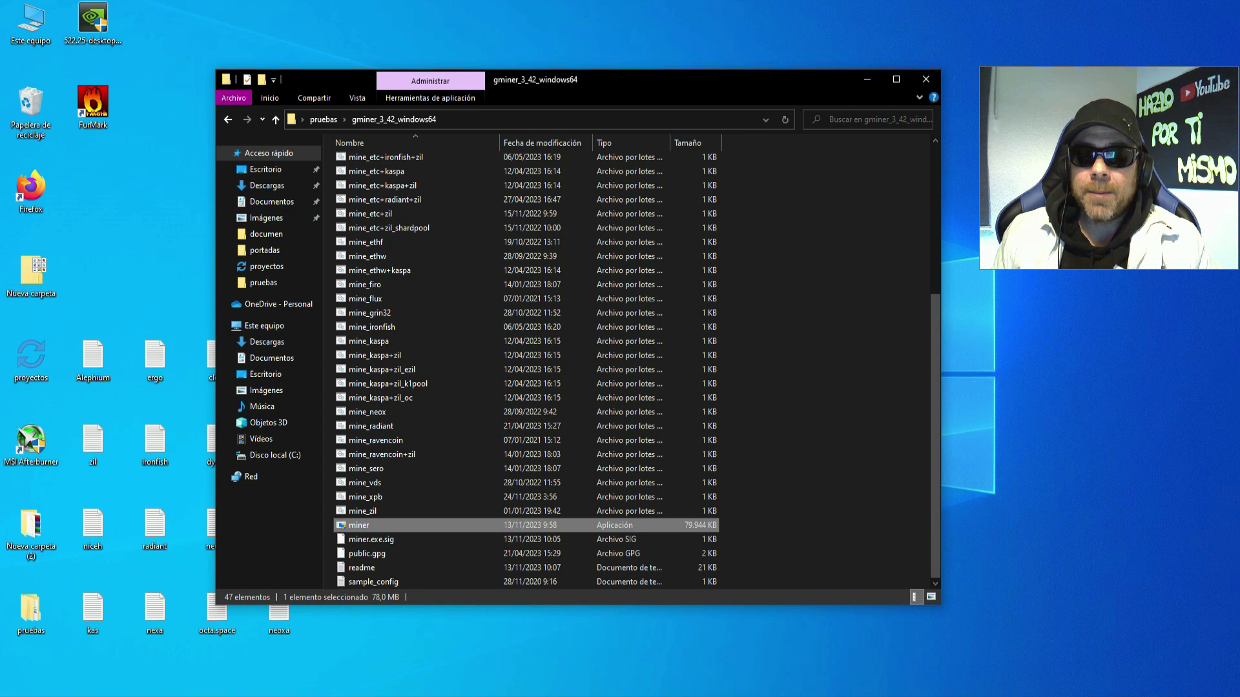
pyautogui.click(1096, 684)
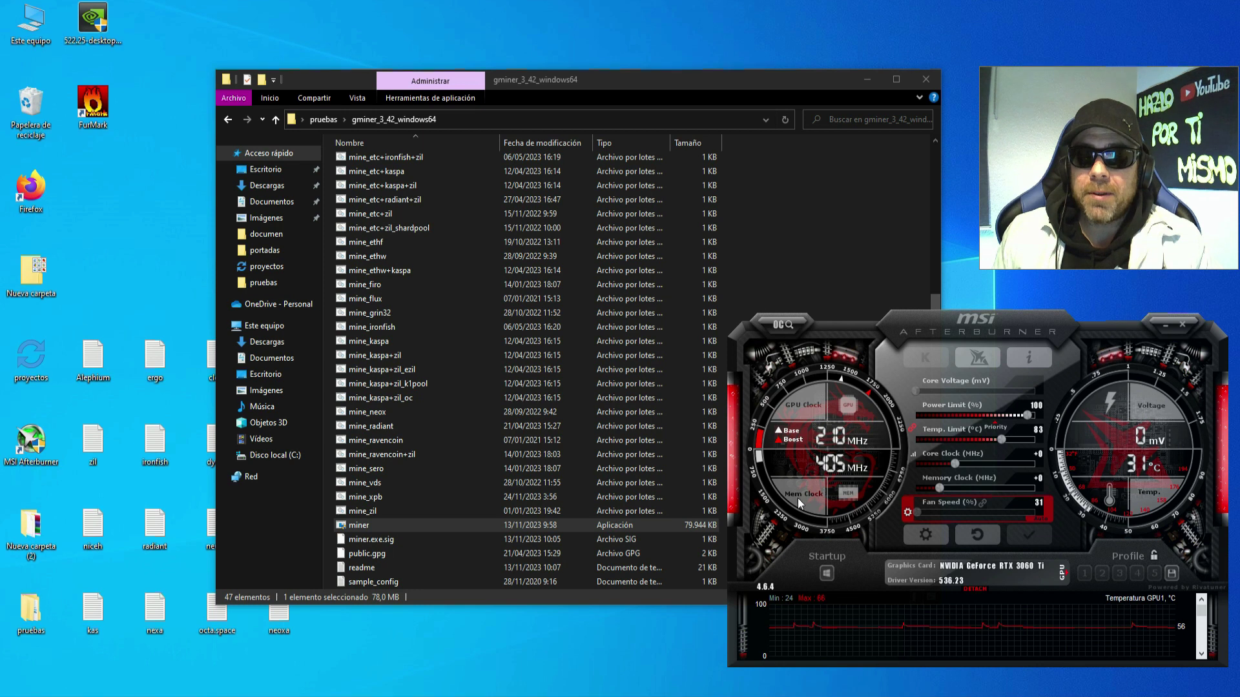
pyautogui.click(832, 492)
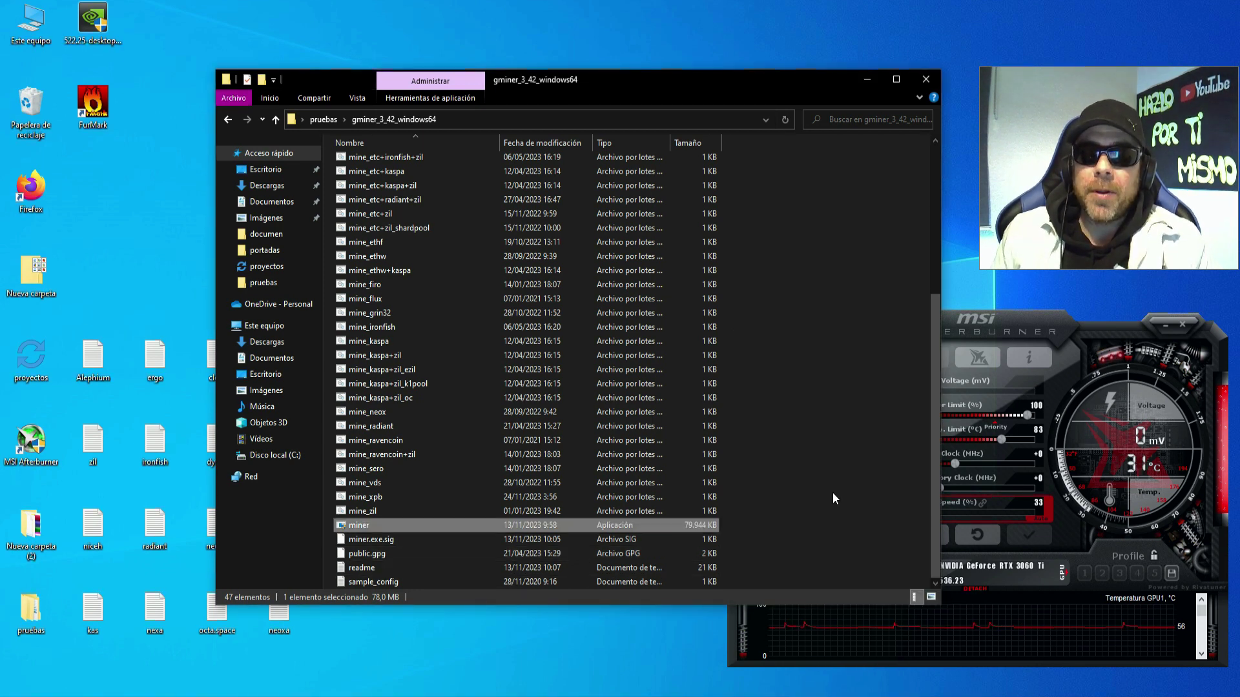
pyautogui.click(1028, 323)
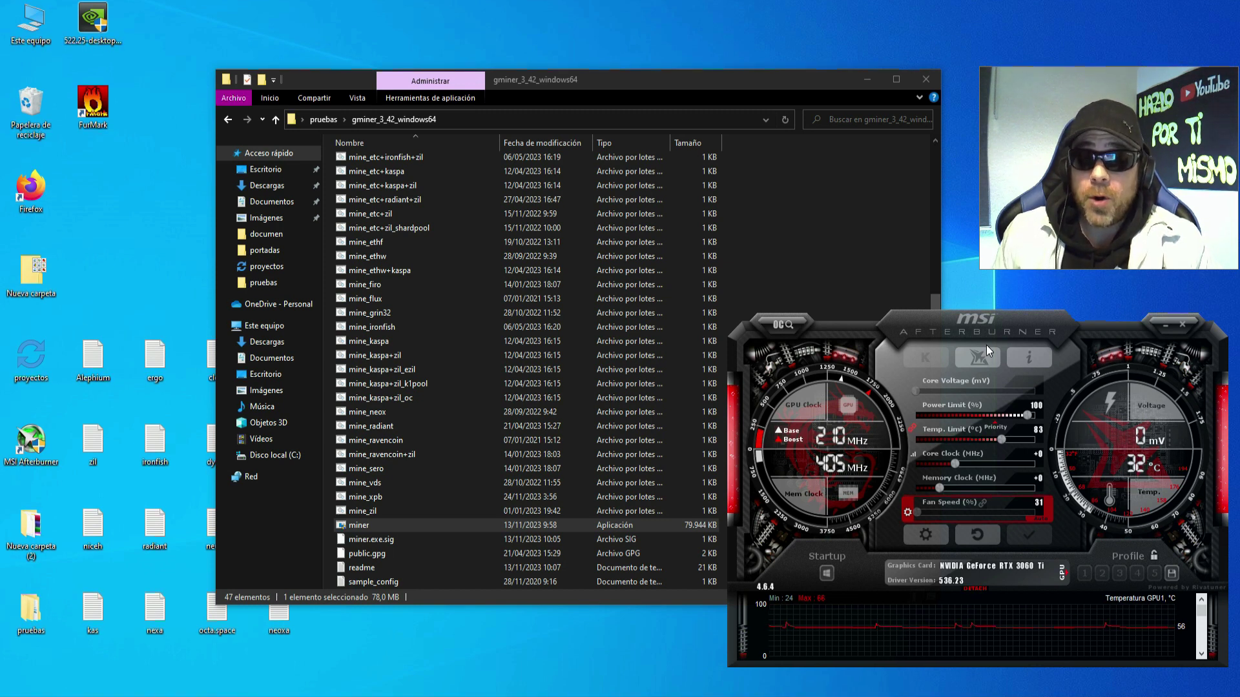
pyautogui.moveTo(1028, 415); pyautogui.dragTo(932, 407)
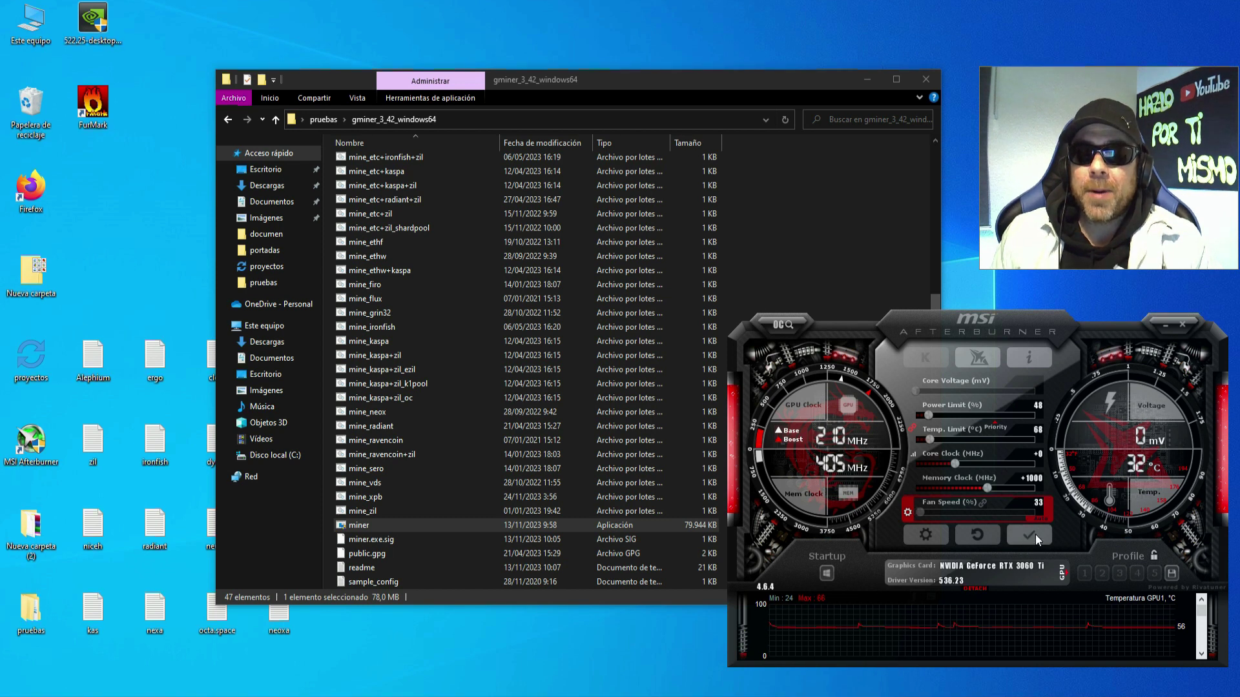
pyautogui.click(1165, 327)
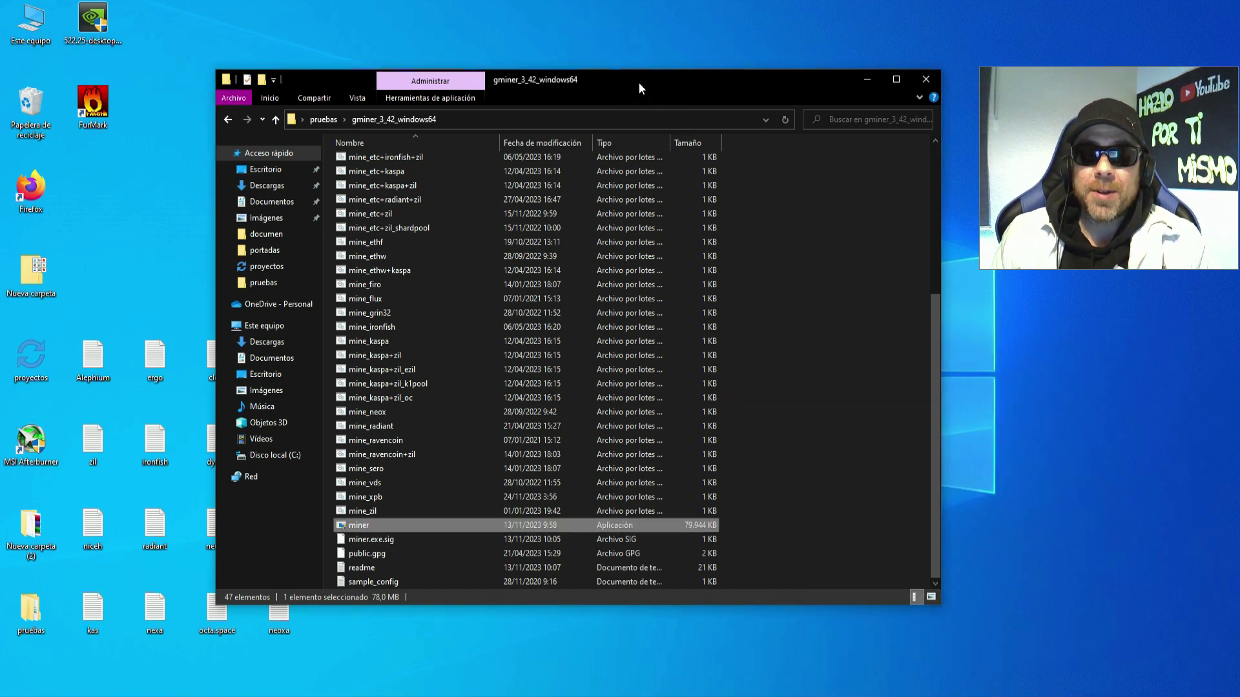
# Run the mine_xpb batch file from the gminer_3_42_windows64 folder.
pyautogui.scroll(1, 690, 426)
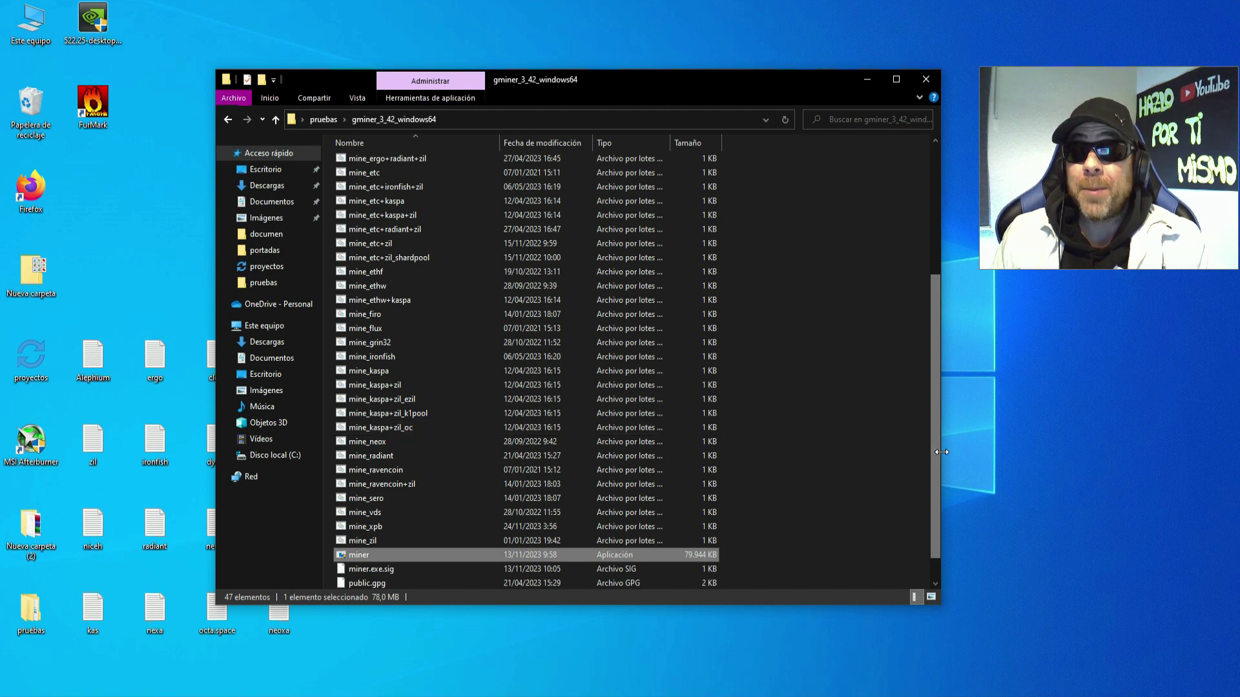
pyautogui.click(398, 527)
pyautogui.doubleClick(401, 526)
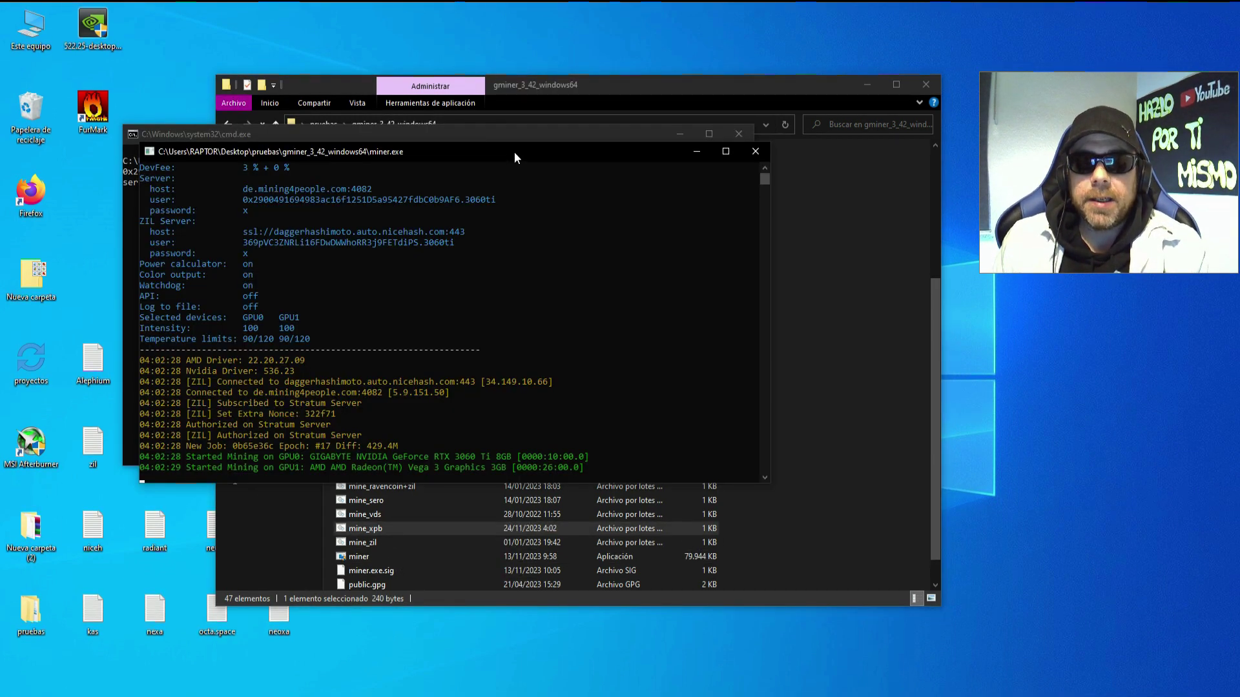
# Minimise the cmd.exe window, and move and heighten the miner.exe console to show more of its log.
pyautogui.moveTo(517, 154); pyautogui.dragTo(456, 40)
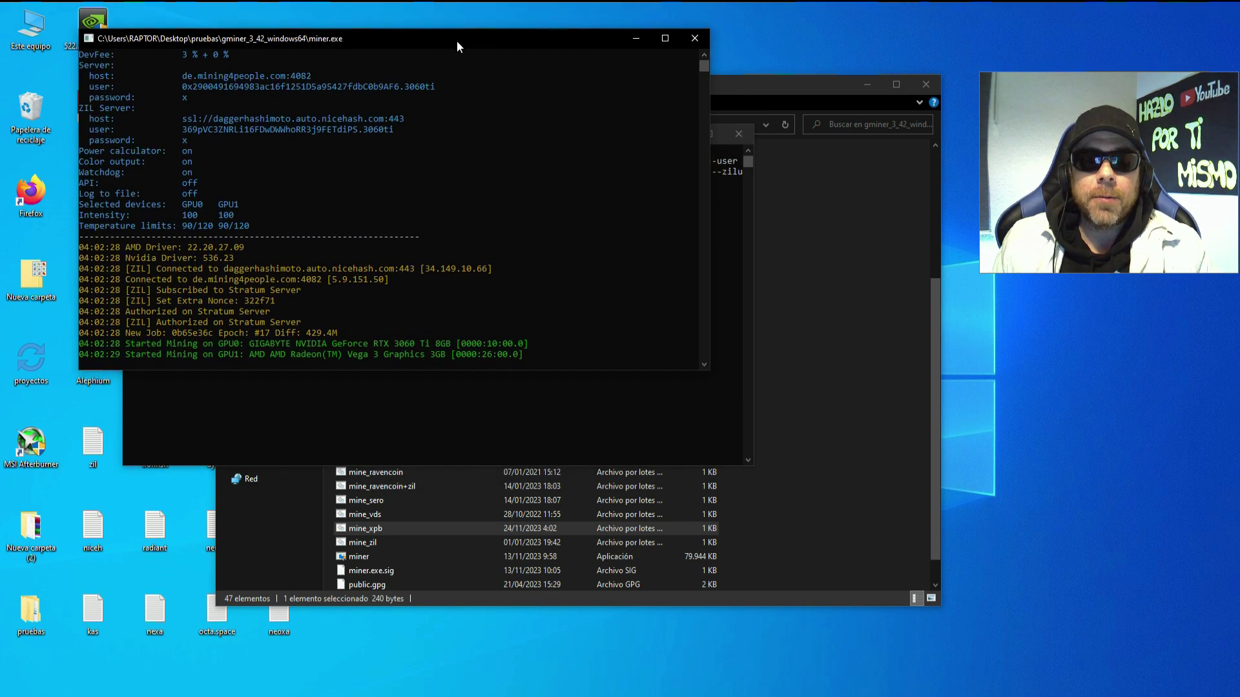
pyautogui.click(754, 254)
pyautogui.click(678, 134)
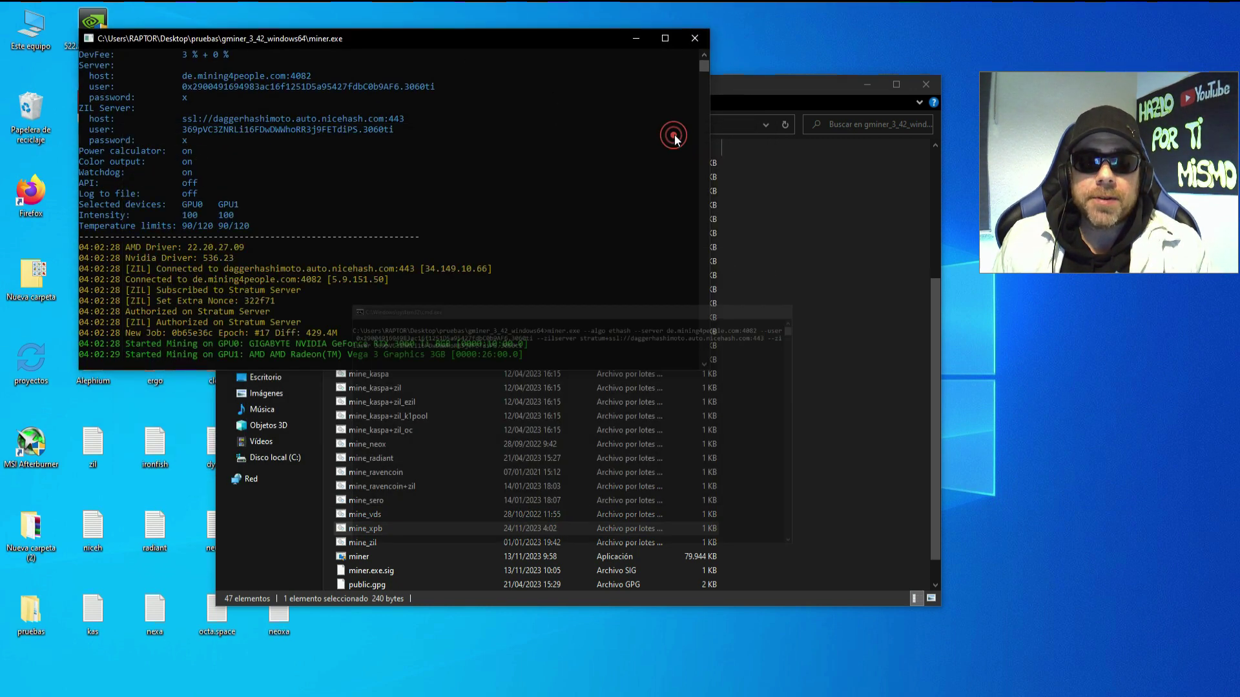
pyautogui.moveTo(340, 366); pyautogui.dragTo(294, 689)
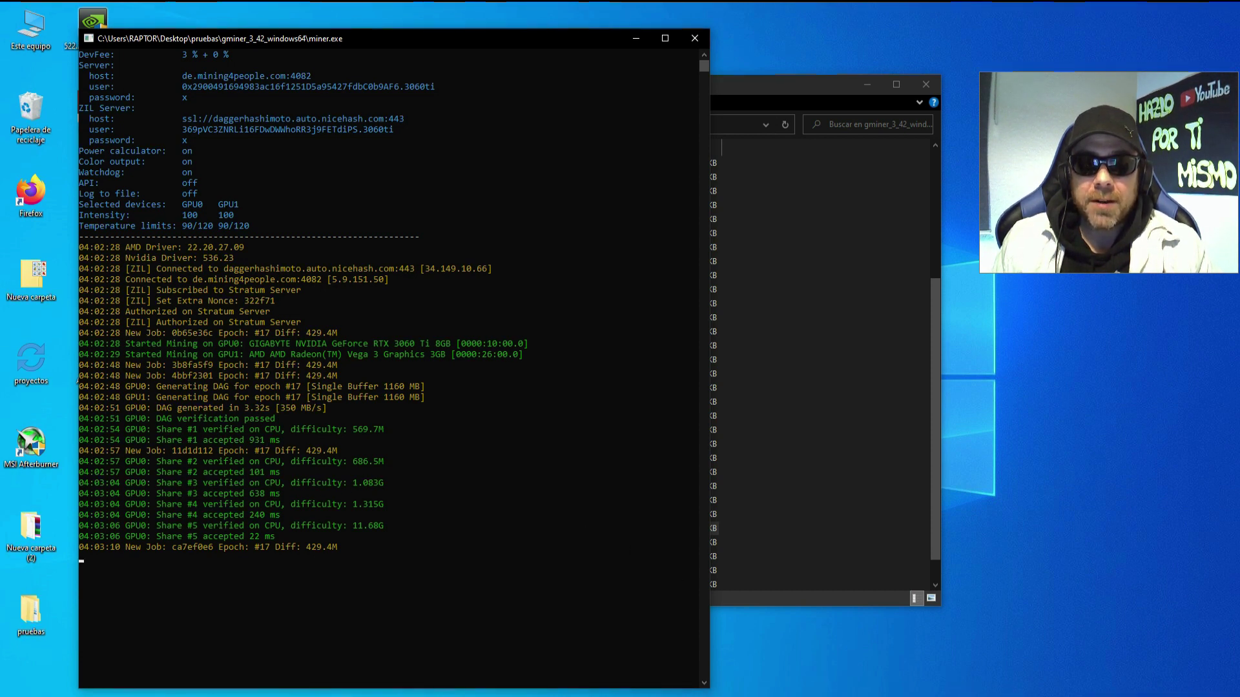
# Bring up MSI Afterburner and switch the monitored graphics card to Vega 3 to examine its clocks and temperature.
pyautogui.click(1108, 696)
pyautogui.click(1096, 659)
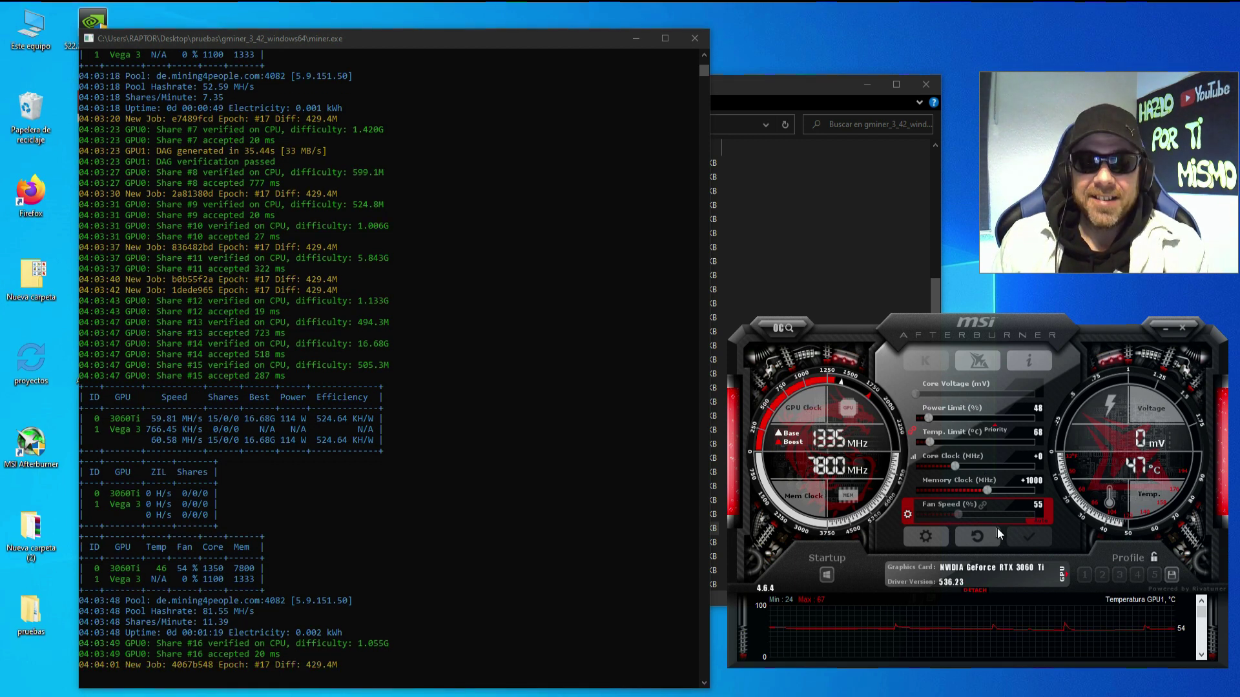
pyautogui.click(1064, 576)
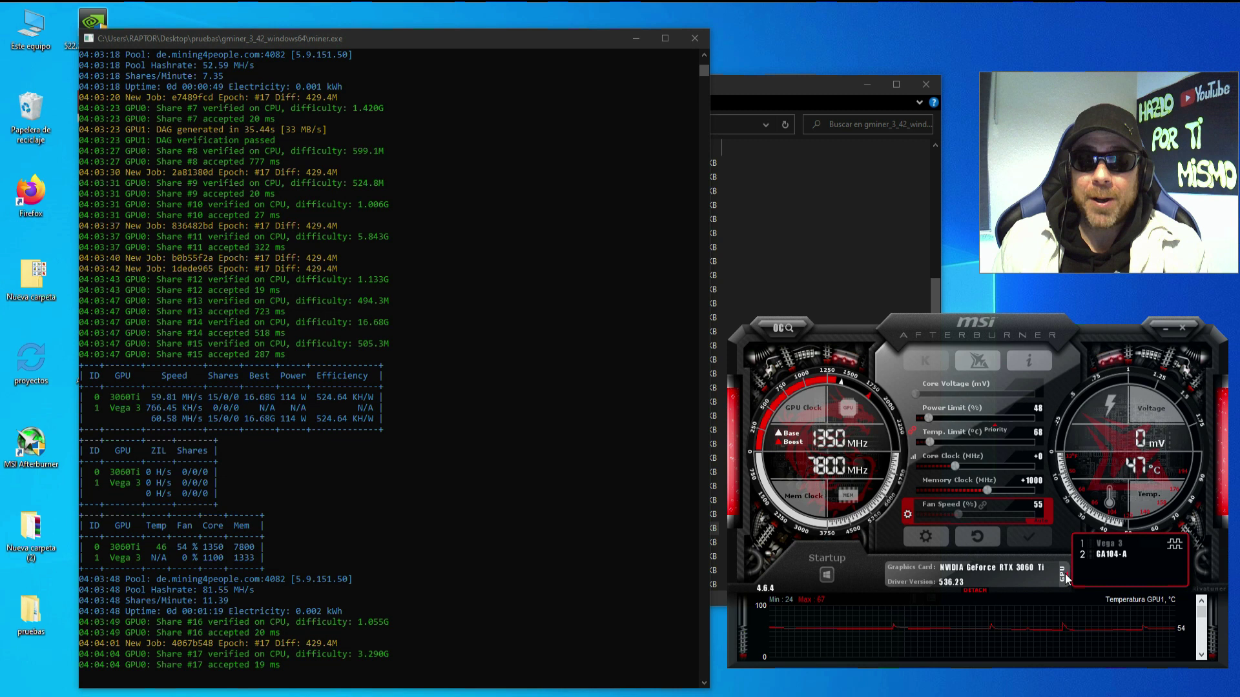
pyautogui.click(1110, 545)
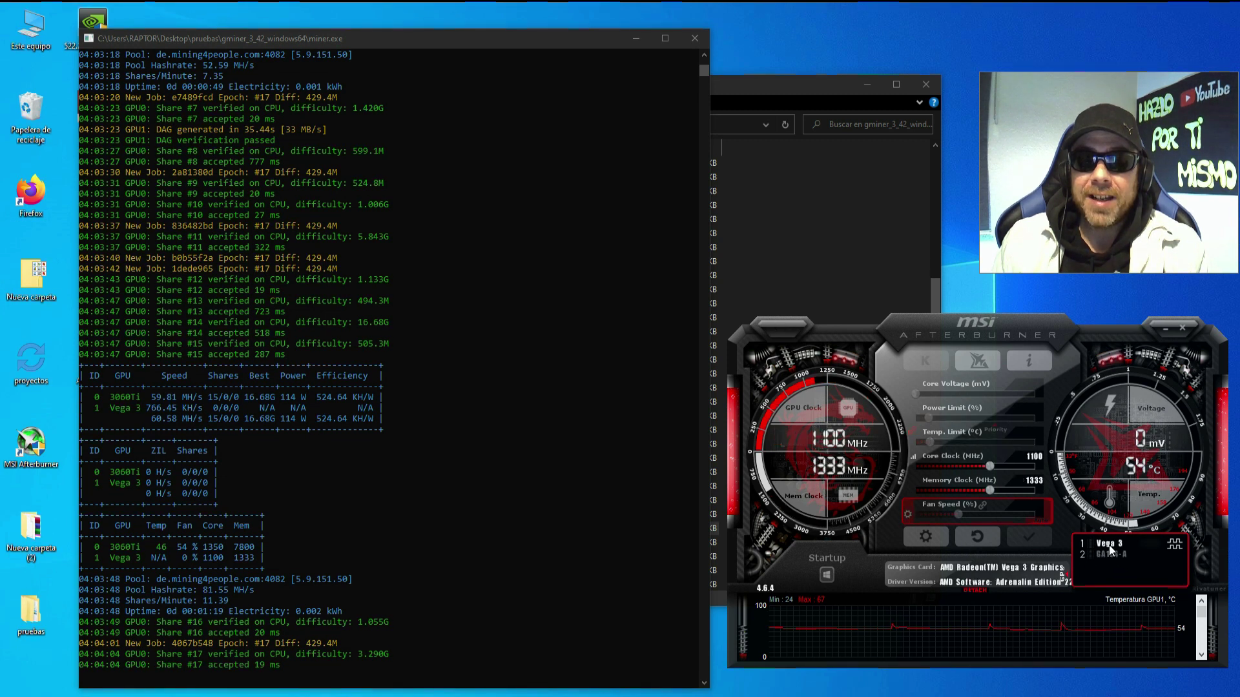